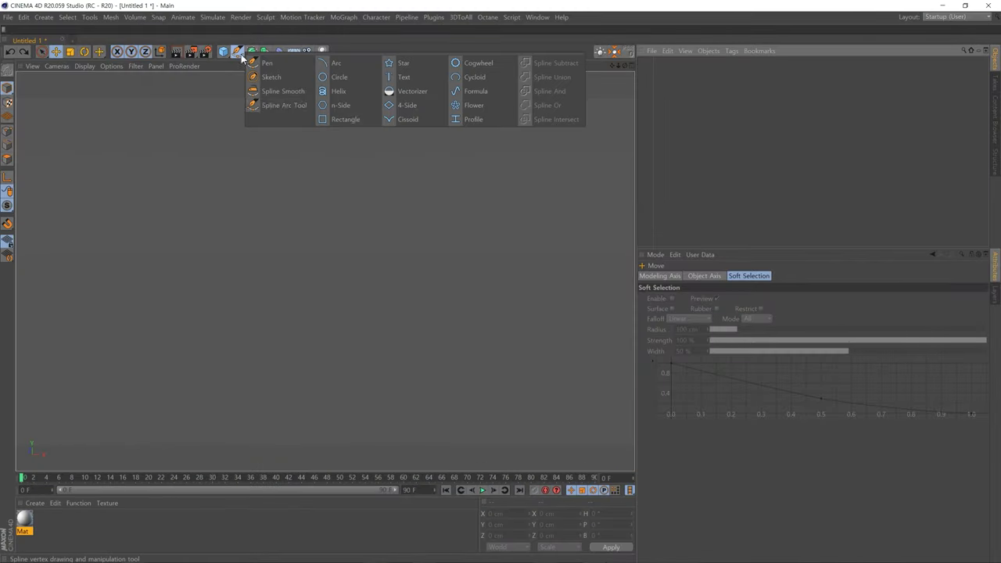
Create a Text spline that reads 'TRON'
left_click_drag(237, 51, 406, 78)
left_click(706, 310)
type("TRON")
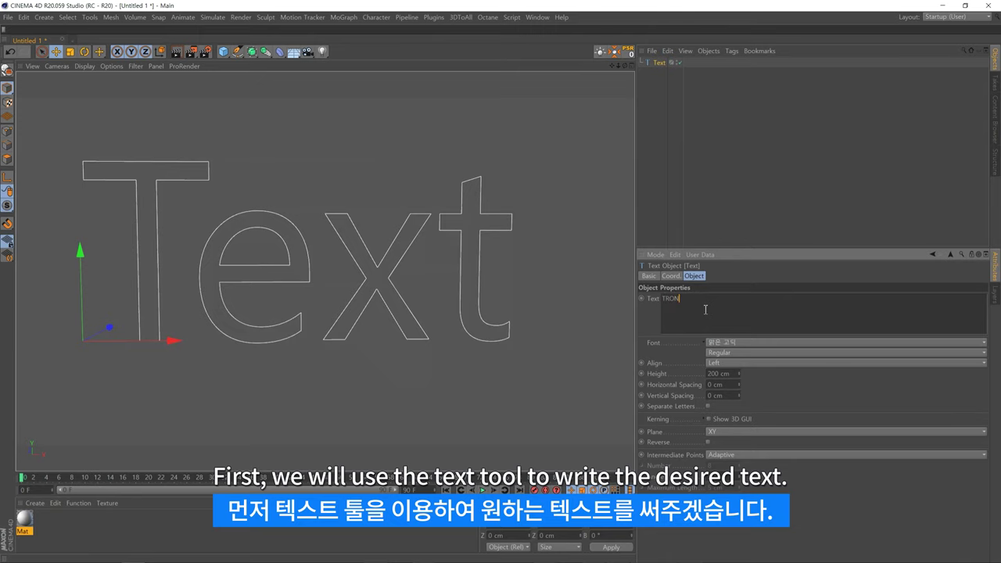
left_click(708, 200)
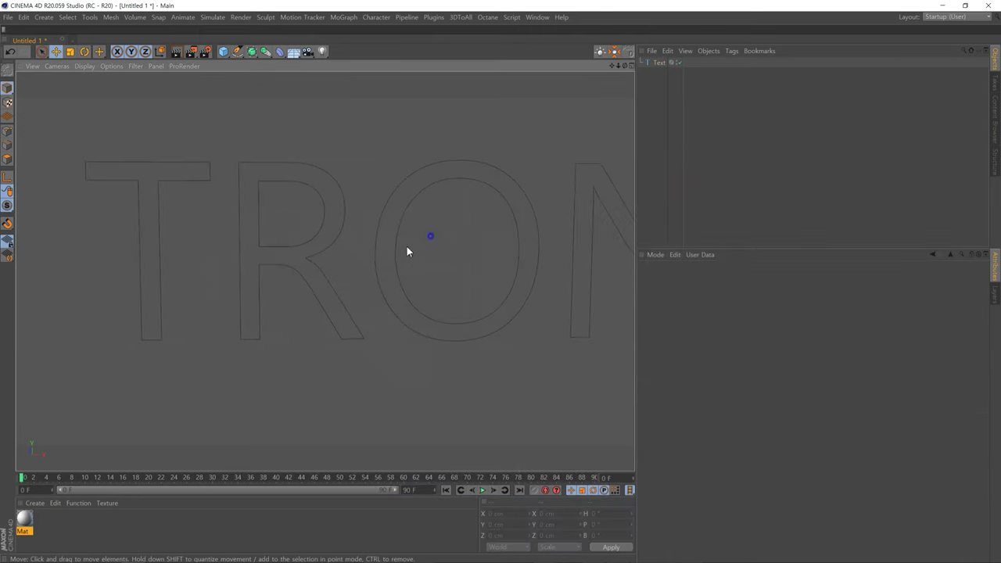
left_click(346, 263)
left_click_drag(350, 260, 343, 257, "alt")
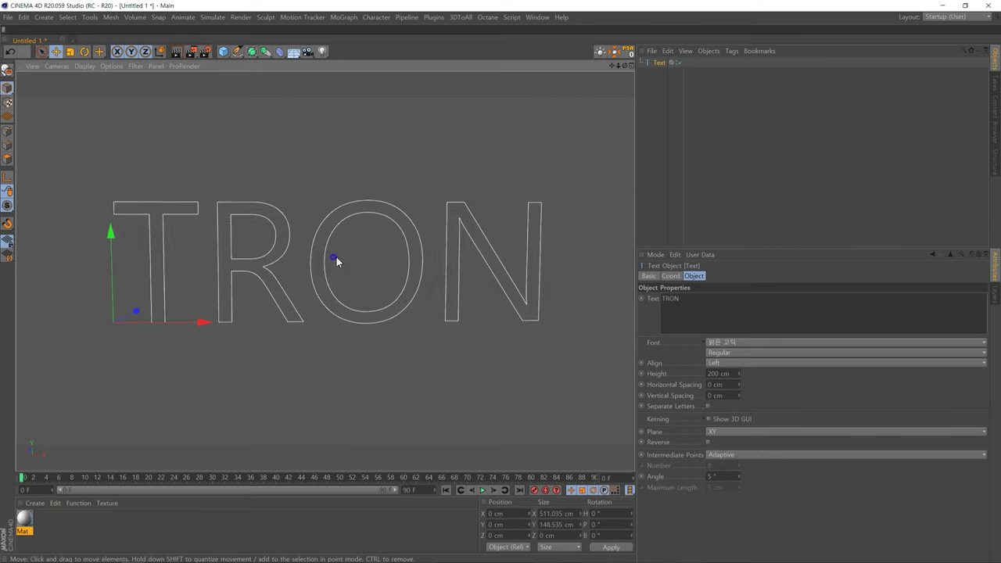
Align the text to Middle and set its font to Orbitron SemiBold
left_click(732, 363)
left_click(736, 384)
middle_click_drag(300, 232, 494, 232, "alt")
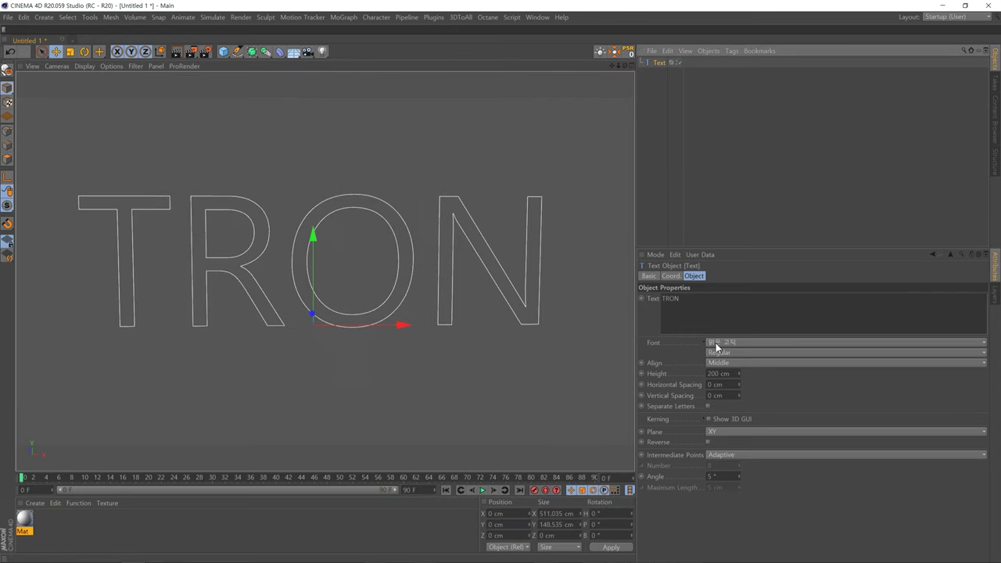
left_click(717, 344)
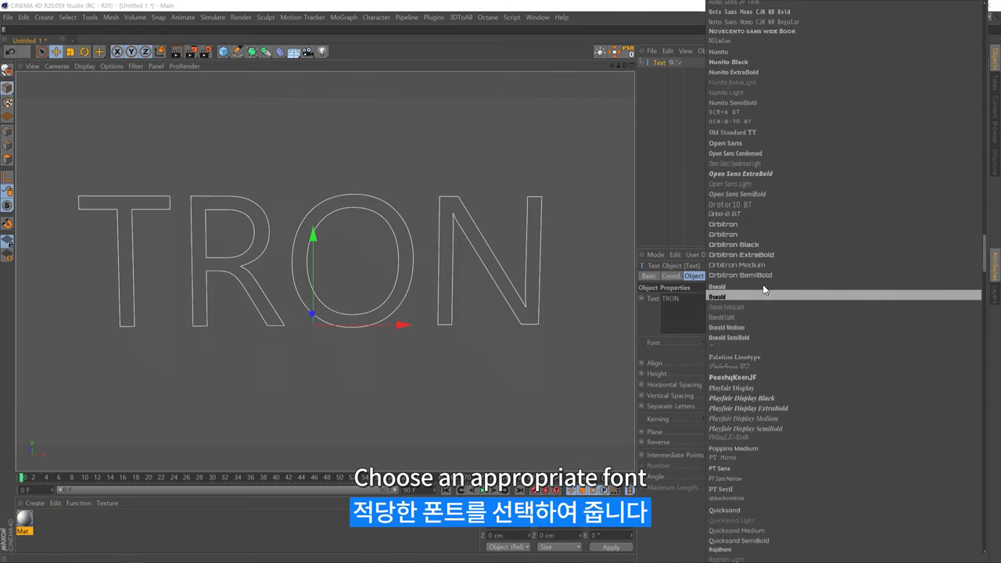
left_click(764, 275)
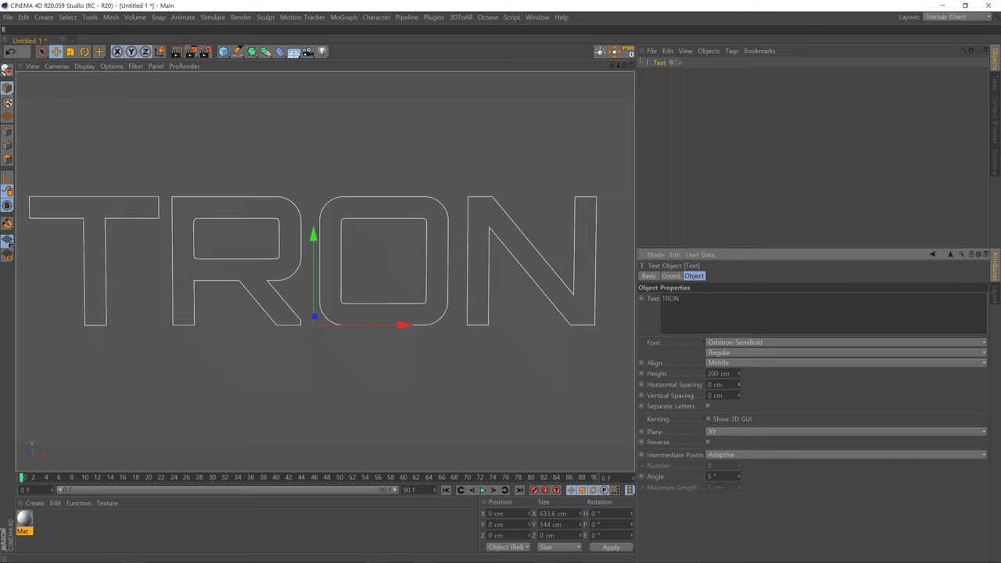
left_click(757, 122)
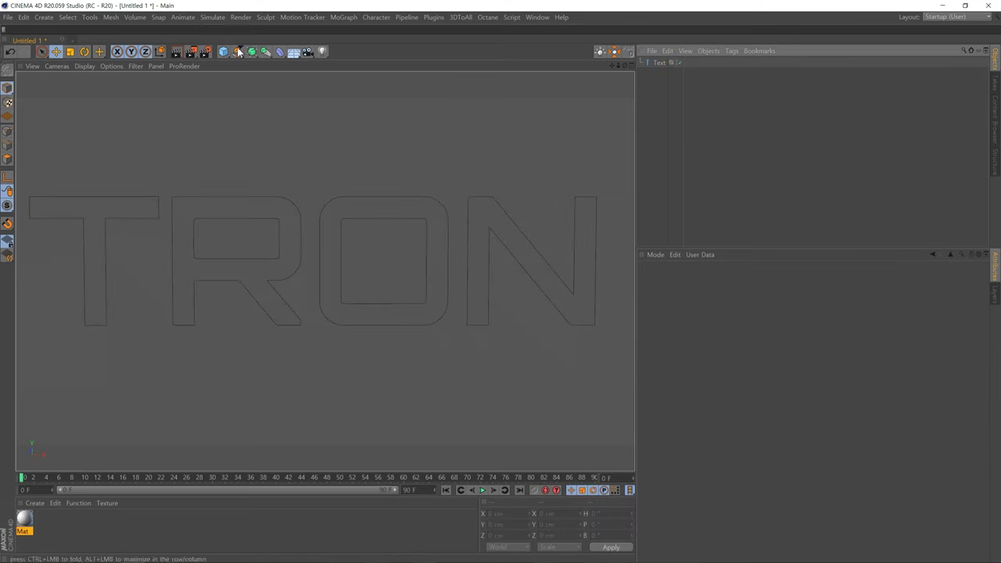
Add an Extrude generator and parent the Text spline under it
left_click(308, 222)
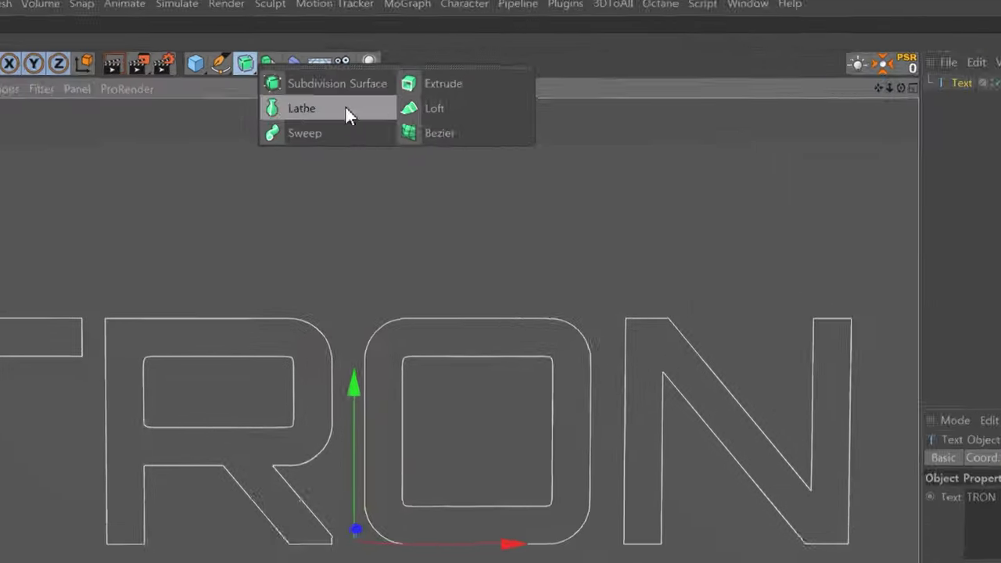
left_click_drag(253, 53, 357, 64)
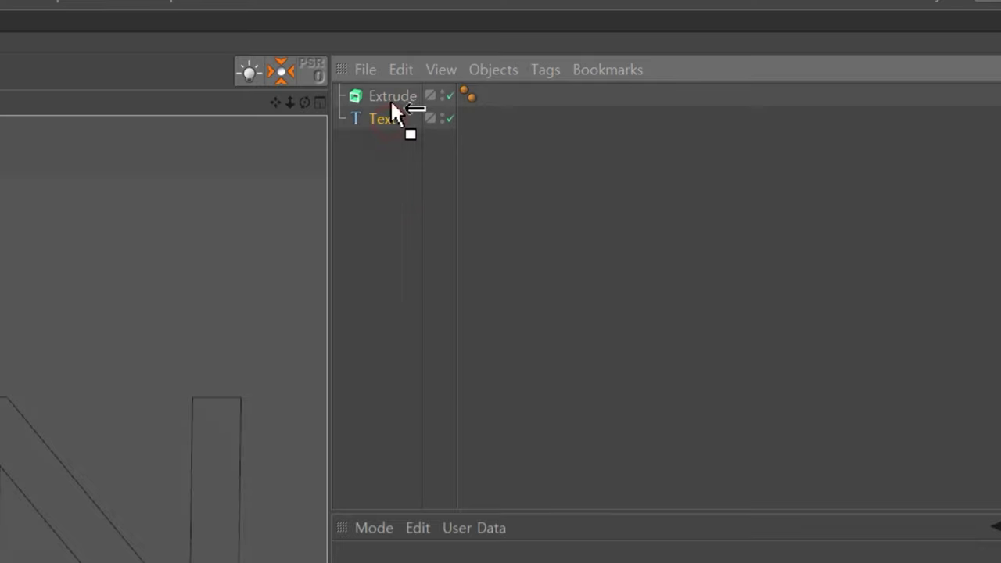
left_click_drag(393, 105, 386, 93)
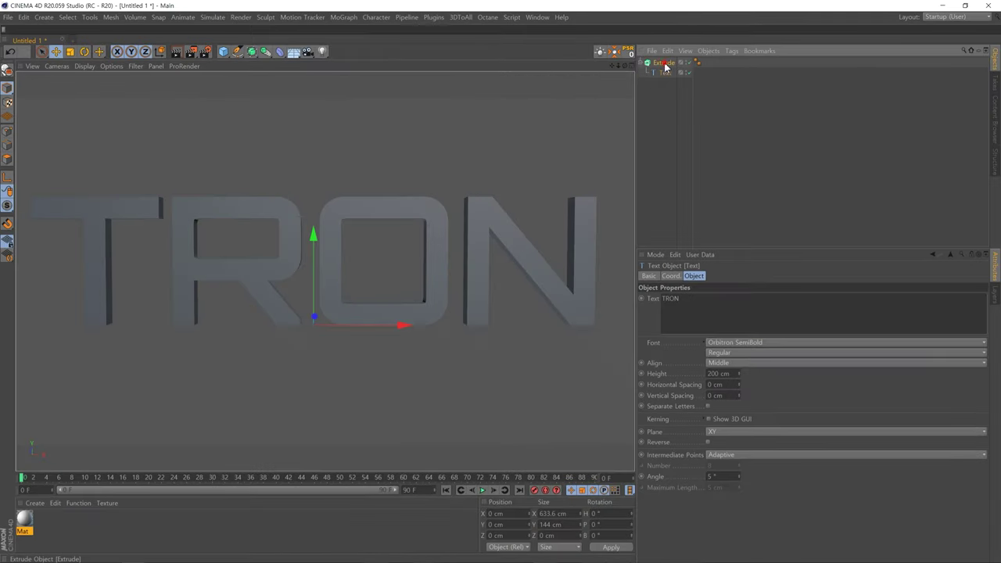
left_click(665, 63)
Give both start and end caps a Fillet Cap with 0.2 cm radius
left_click_drag(694, 248, 693, 191)
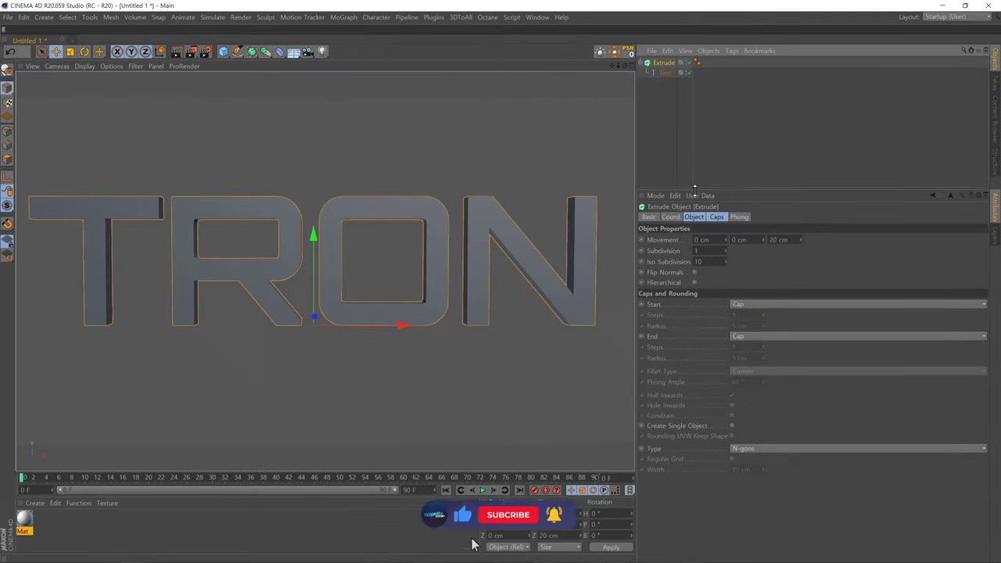
left_click(715, 220)
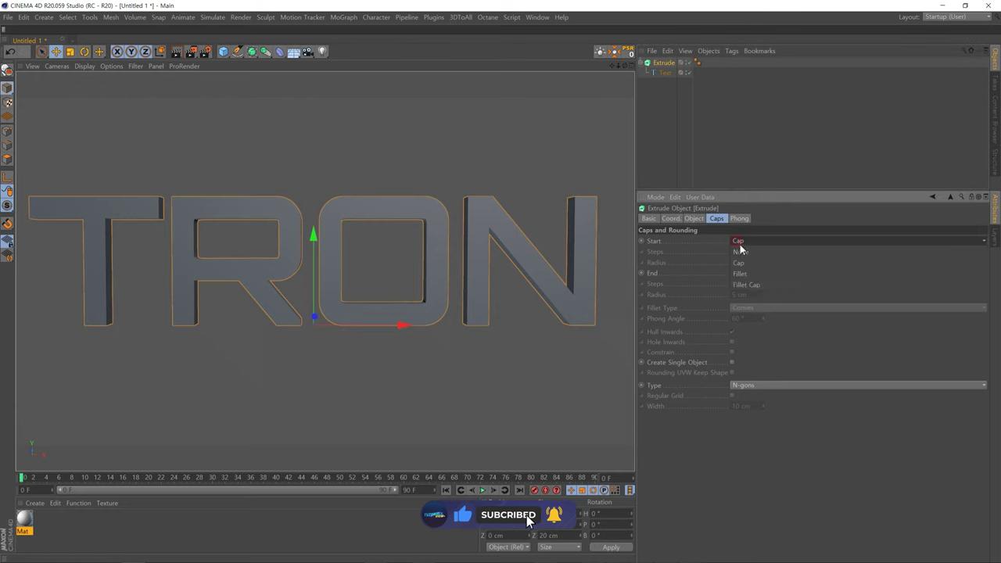
left_click(750, 284)
left_click(749, 273)
left_click(753, 316)
left_click(752, 262)
type("0.2")
key("Return")
key("Tab")
key("Tab")
key("Tab")
type("0.2")
key("Return")
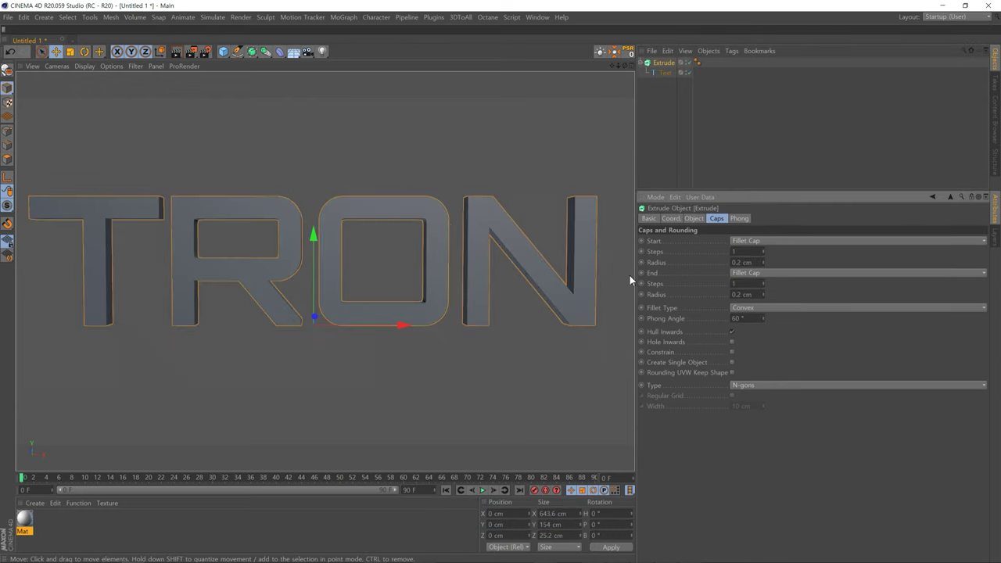
mouse_move(354, 249)
left_mouse_down("alt")
mouse_move(504, 236)
mouse_move(392, 273)
left_mouse_up("alt")
scroll(400, 257, "up", 3)
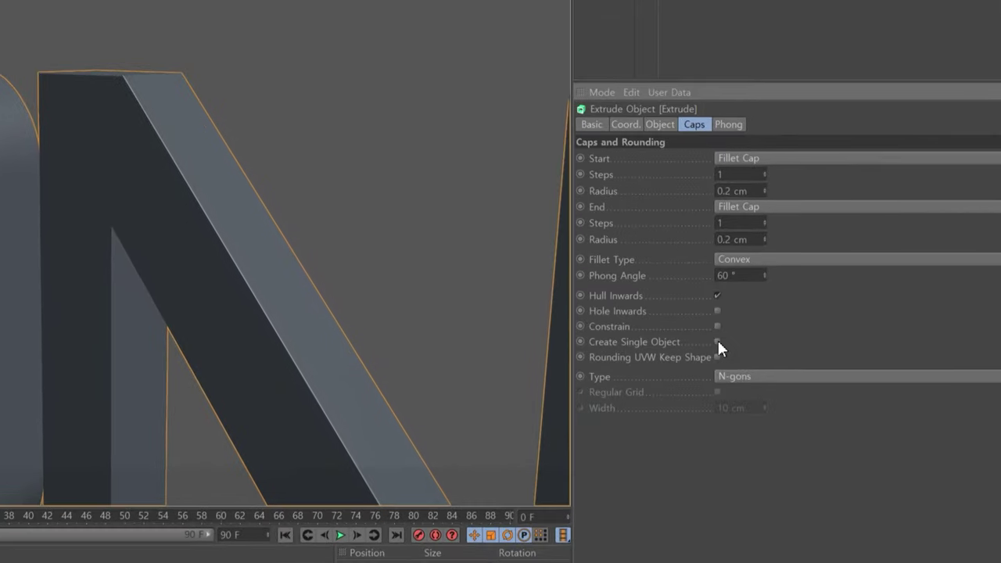
Enable Create Single Object and use a Quadrangles regular grid with 1 cm width
left_click(732, 362)
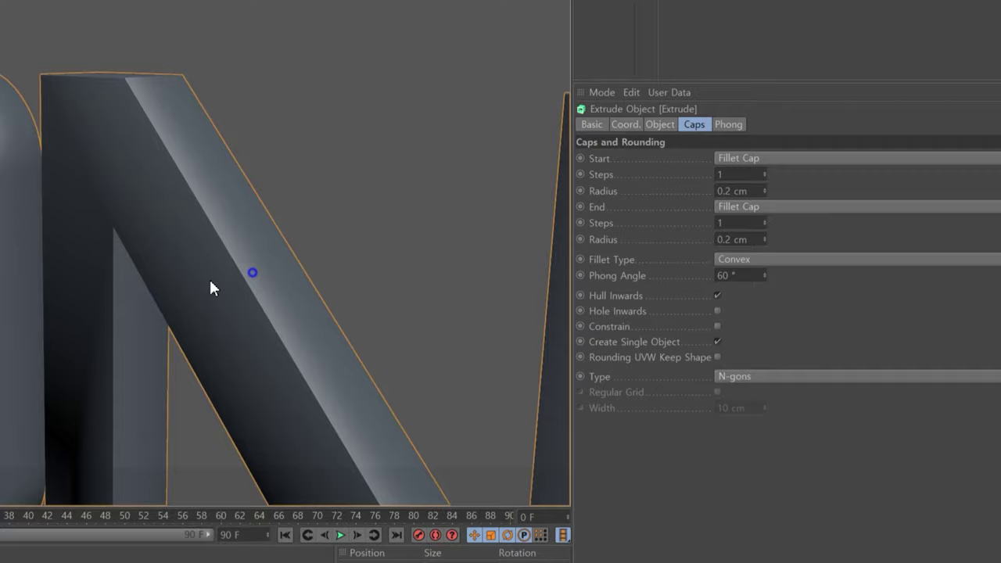
scroll(211, 288, "down", 5)
mouse_move(287, 277)
left_mouse_down("alt")
mouse_move(333, 209)
mouse_move(286, 206)
mouse_move(283, 225)
mouse_move(616, 357)
left_mouse_up("alt")
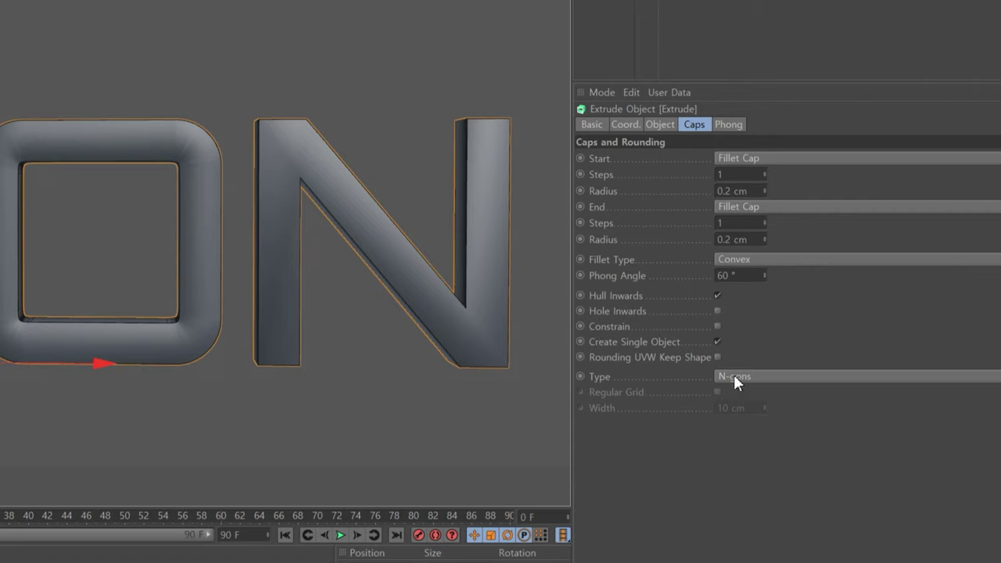
left_click(720, 390)
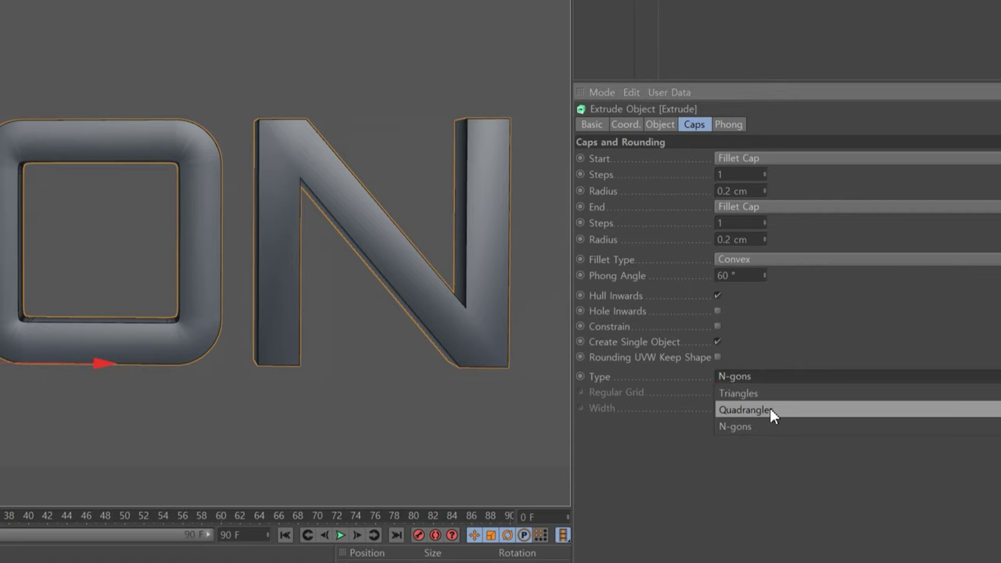
left_click(747, 413)
left_click(719, 391)
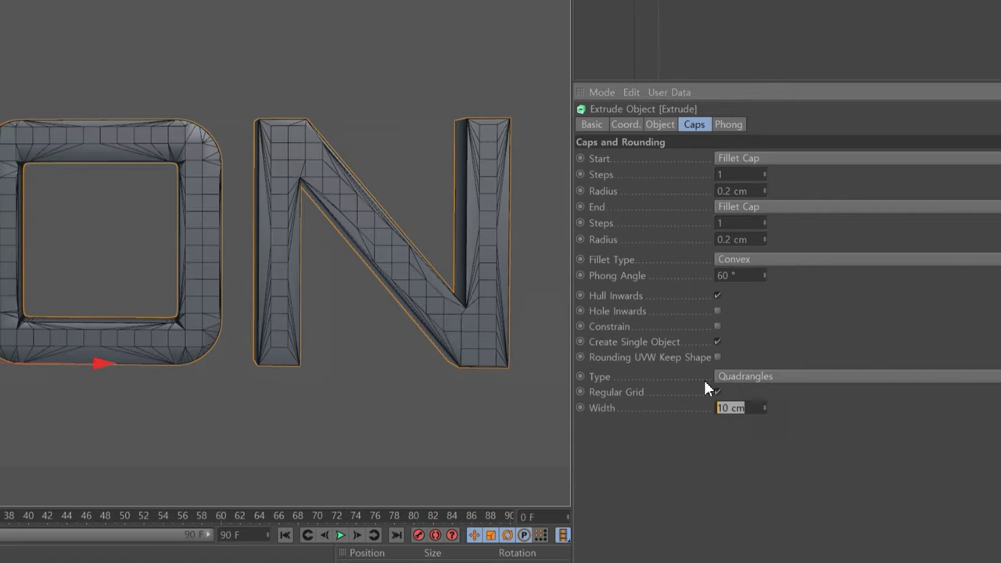
type("1")
key("Return")
mouse_move(298, 276)
left_mouse_down("alt")
mouse_move(367, 173)
mouse_move(230, 173)
mouse_move(323, 178)
mouse_move(311, 158)
left_mouse_up("alt")
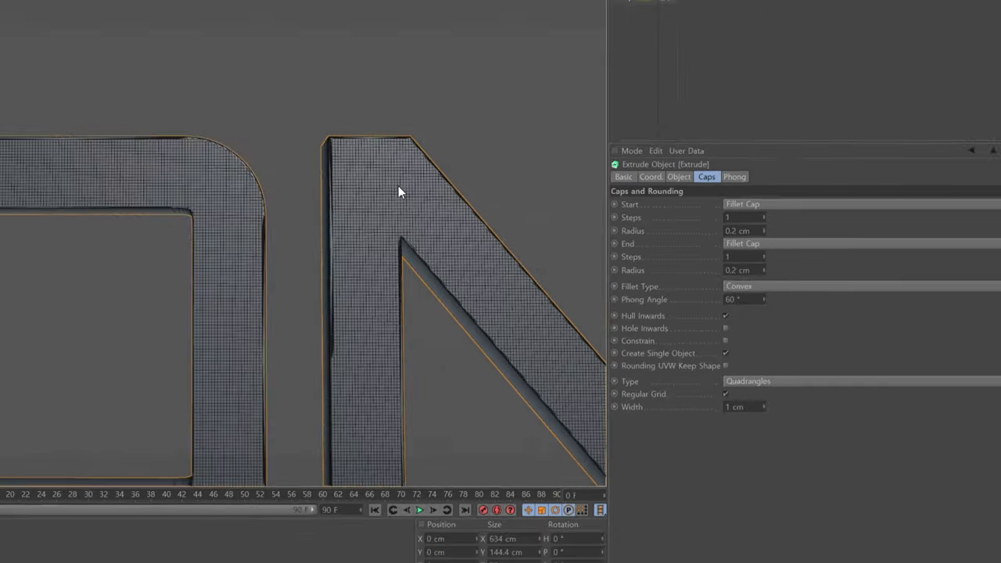
left_click_drag(399, 240, 442, 235, "alt")
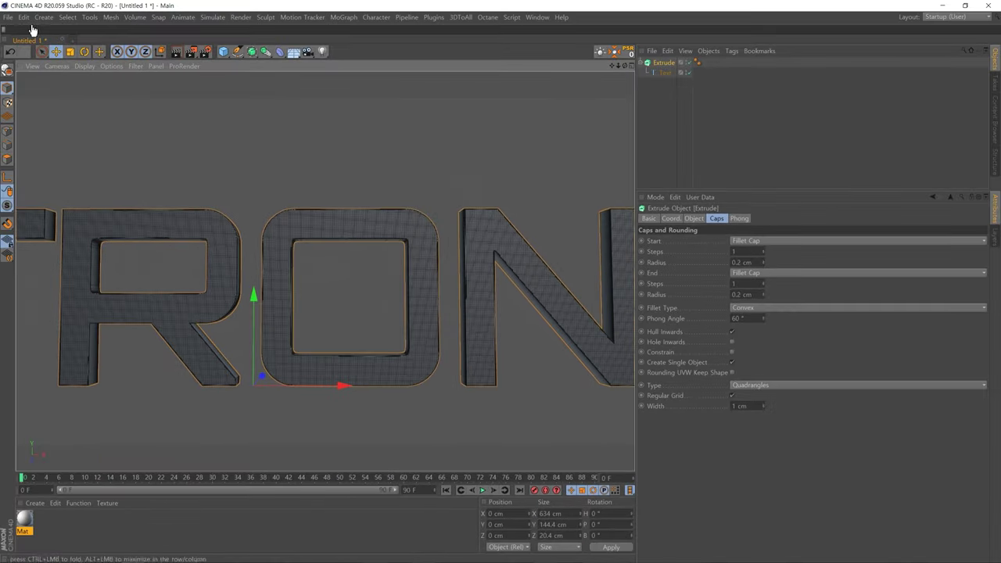
Switch the viewport display to Gouraud Shading and frame TRON from the front
left_click(85, 66)
left_click(94, 81)
middle_click_drag(487, 257, 425, 235, "alt")
mouse_move(425, 235)
left_mouse_down("alt")
mouse_move(482, 198)
mouse_move(442, 214)
mouse_move(496, 206)
left_mouse_up("alt")
scroll(472, 201, "up", 5)
scroll(496, 206, "down", 5)
middle_click_drag(416, 246, 425, 262, "alt")
left_click_drag(428, 246, 425, 246, "alt")
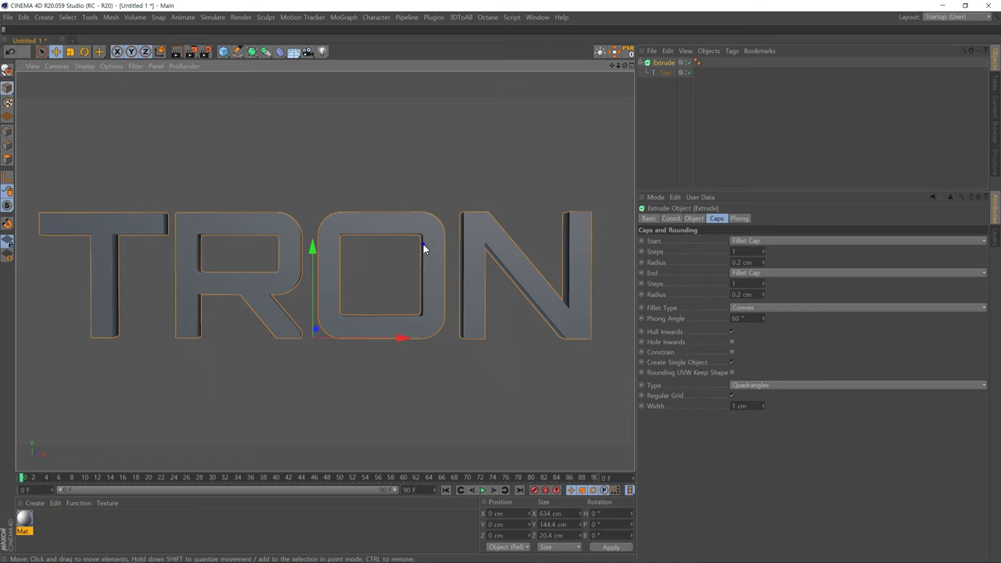
Group Extrude and Text with Alt+G and name the null 'Text'
left_click(733, 163)
left_click(665, 62)
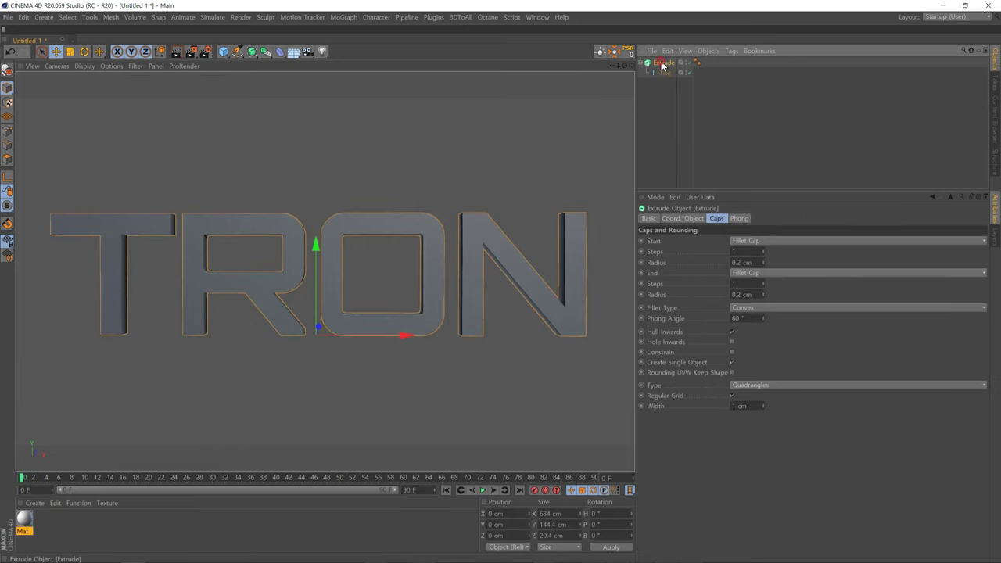
left_click(666, 73, "shift")
key("alt+g")
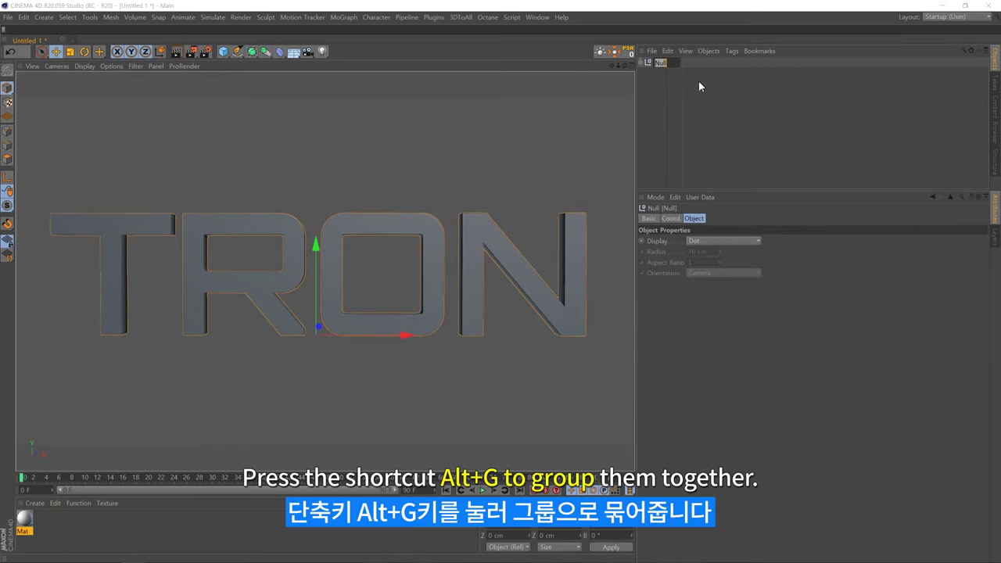
type("Text")
key("Return")
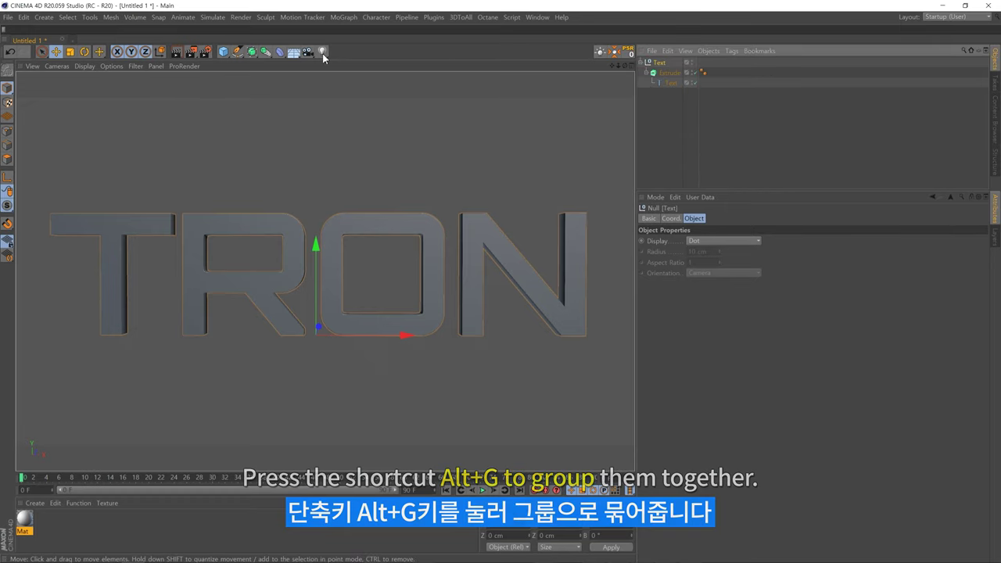
left_click(344, 17)
mouse_move(376, 54)
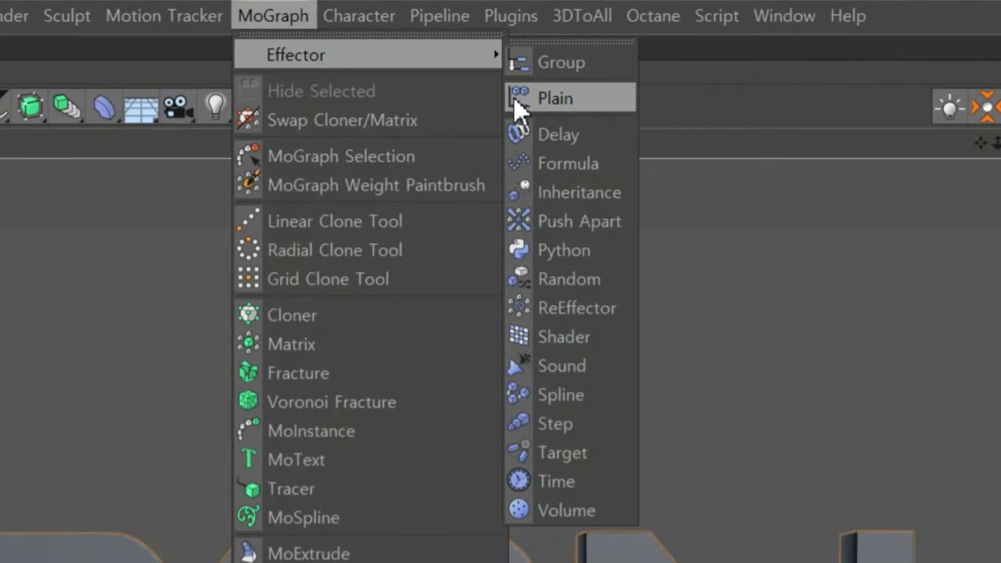
Add a Plain effector and place it inside the Text group
left_click(523, 97)
left_click_drag(392, 135, 384, 172)
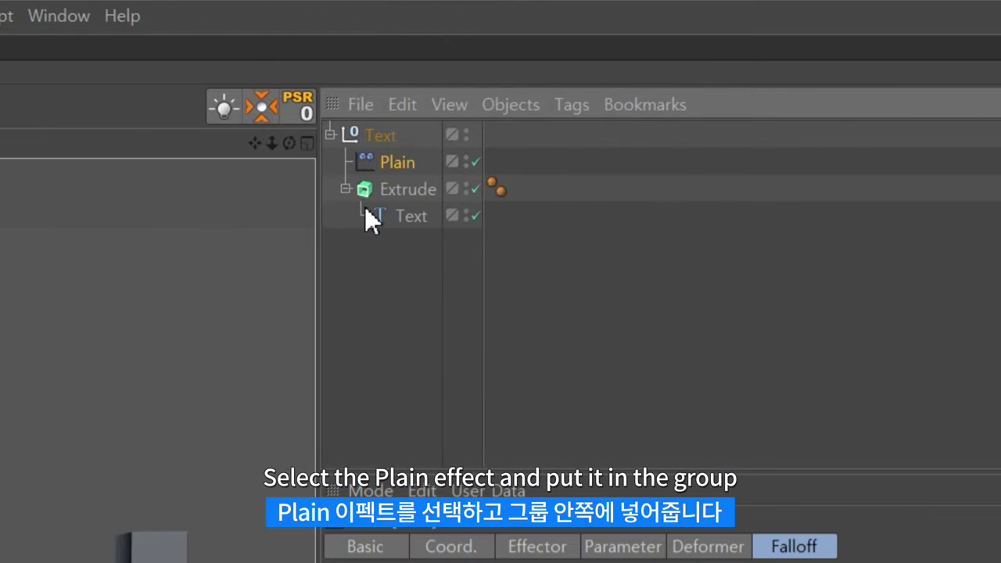
left_click(610, 549)
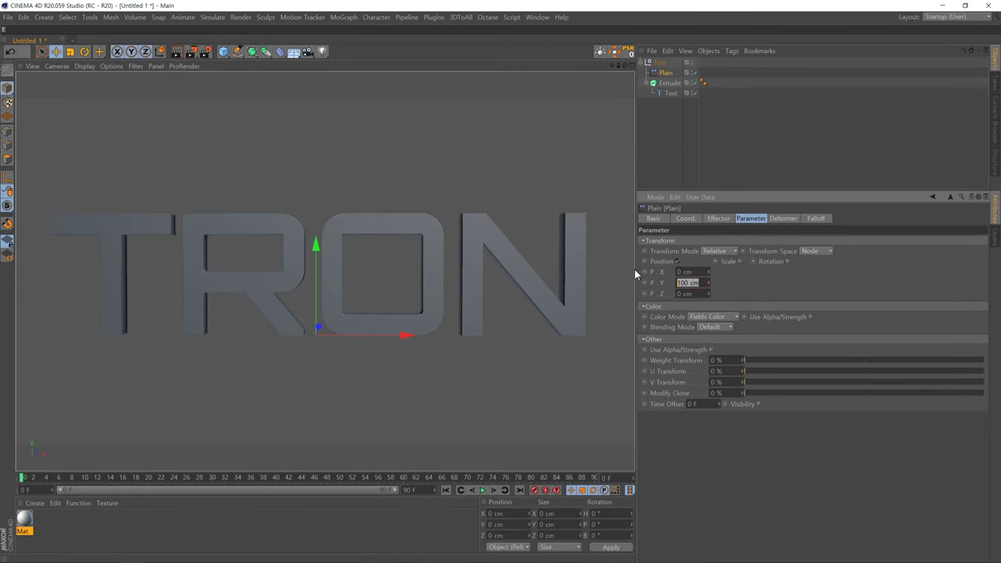
Set the Plain effector's Deformation to Point and its P.Z to 20 cm
left_click(785, 221)
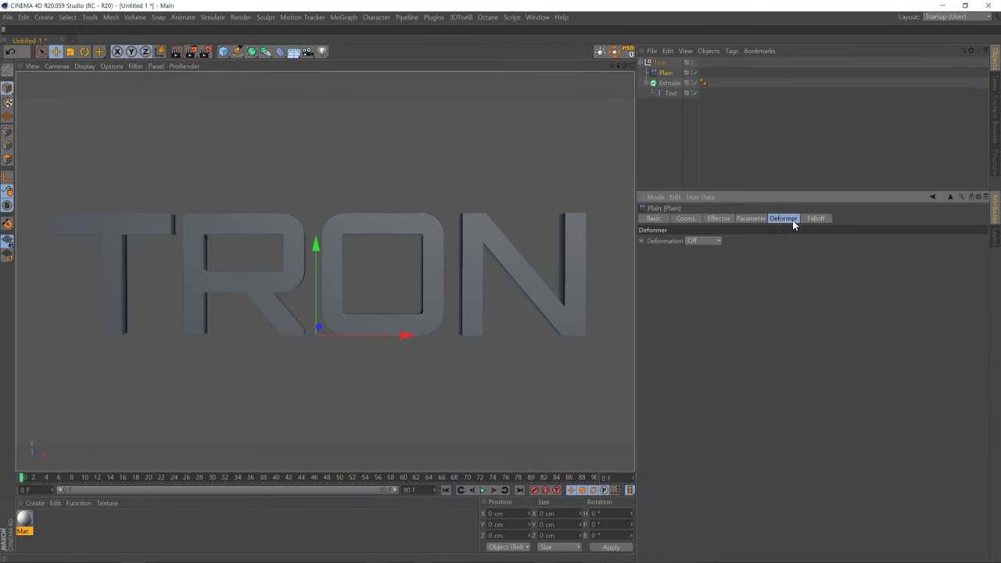
left_click(702, 240)
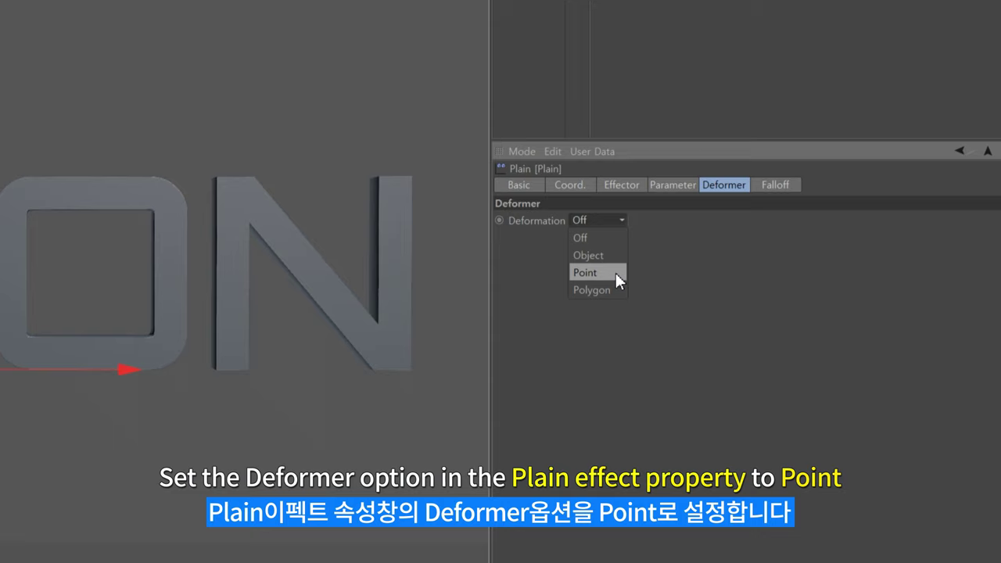
left_click(596, 275)
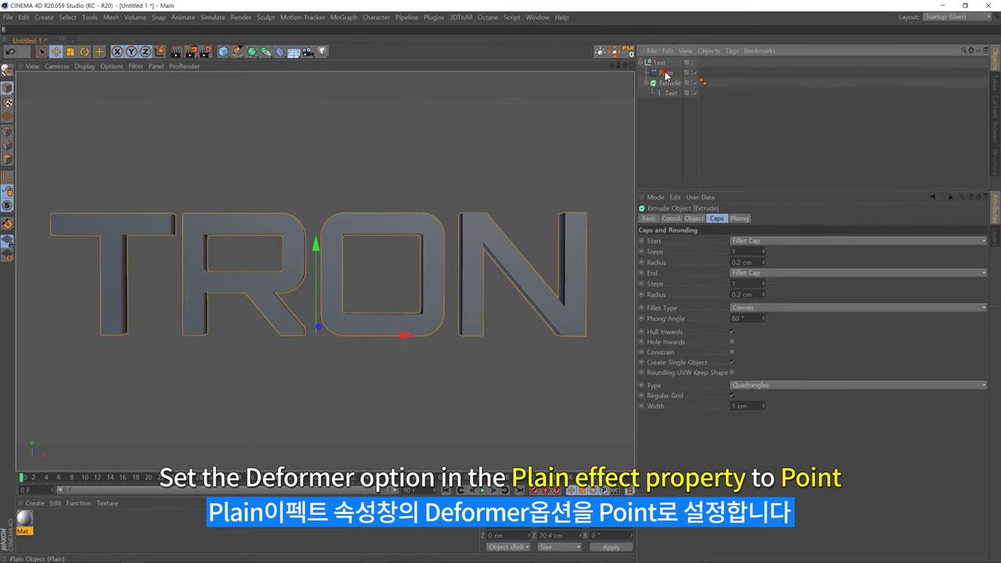
left_click(736, 218)
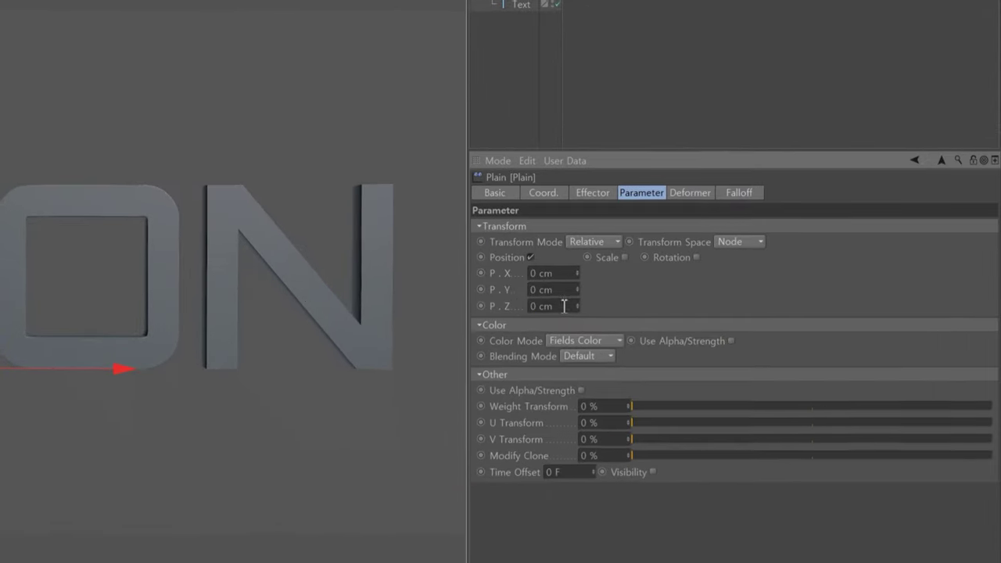
type("20")
key("Return")
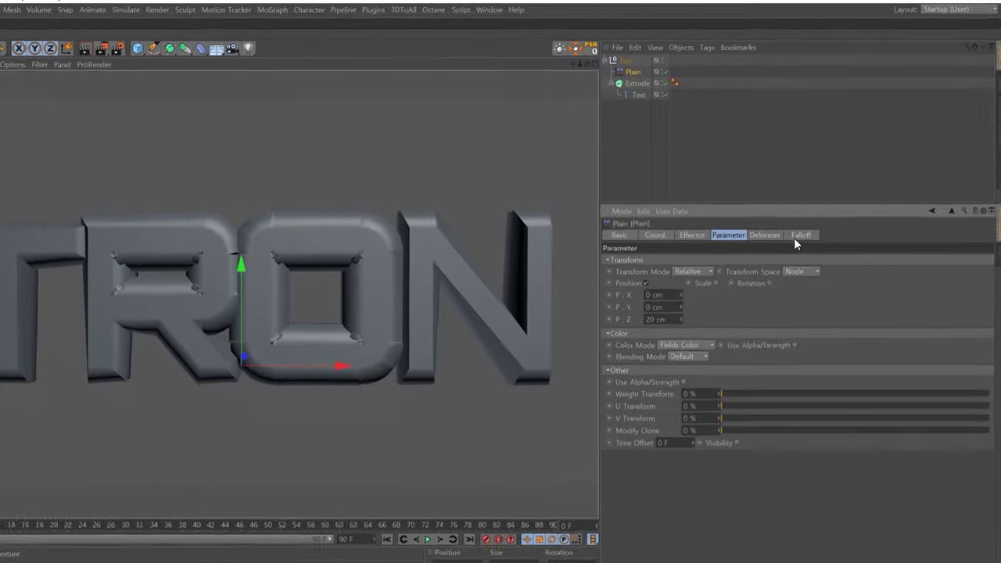
left_click(814, 220)
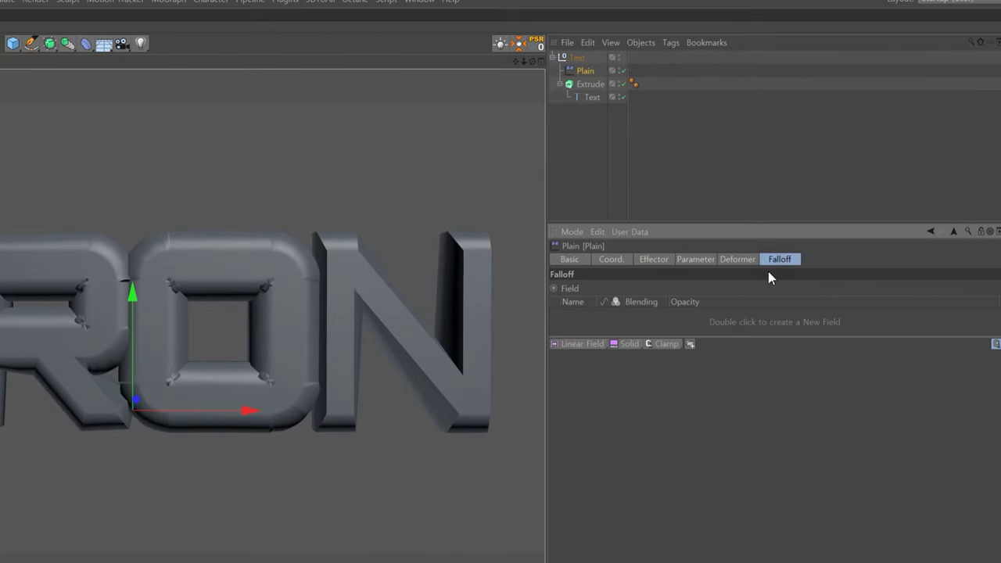
Drag the Text object into the Plain effector's Field list
left_click_drag(594, 97, 599, 321)
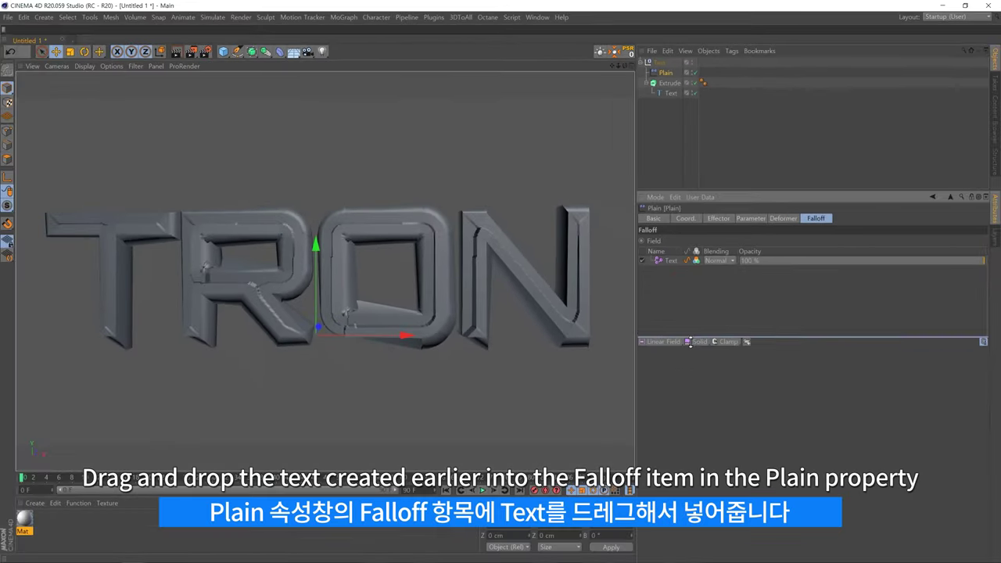
left_click_drag(683, 190, 683, 168)
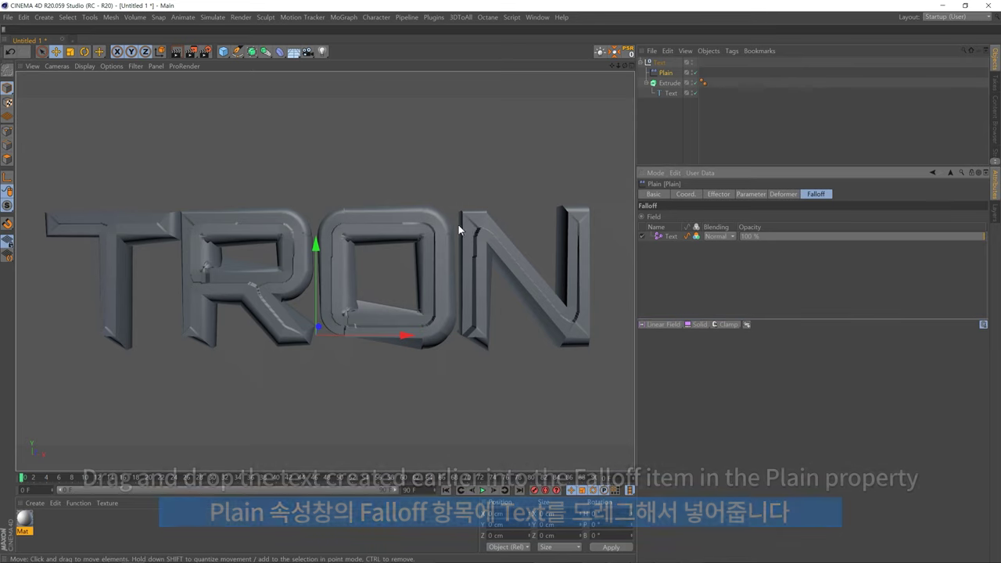
left_click_drag(458, 225, 443, 240, "alt")
Set the Text field's Spline Shape to Mask, falloff Inside, distance about 30 cm
left_click(671, 237)
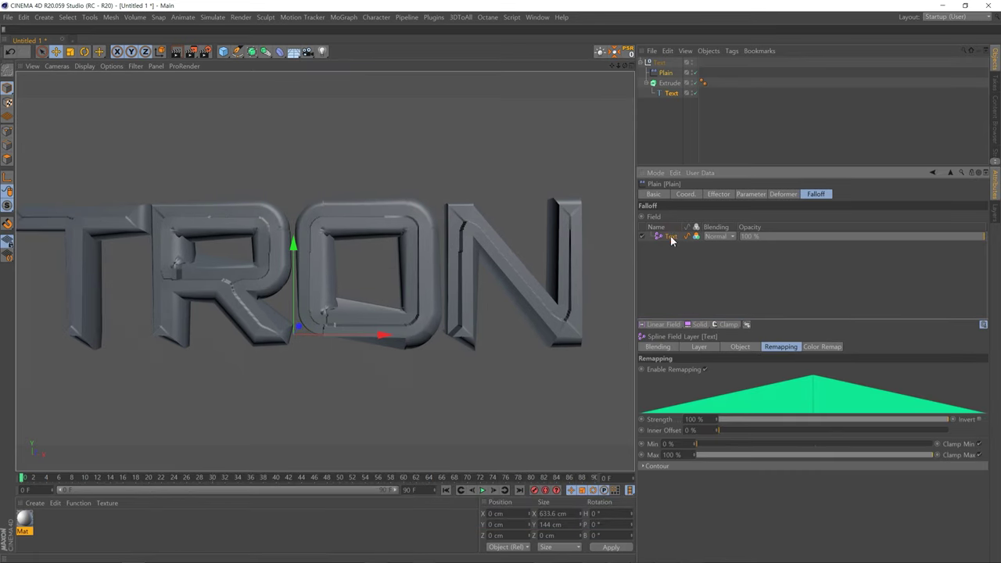
left_click_drag(685, 319, 685, 272)
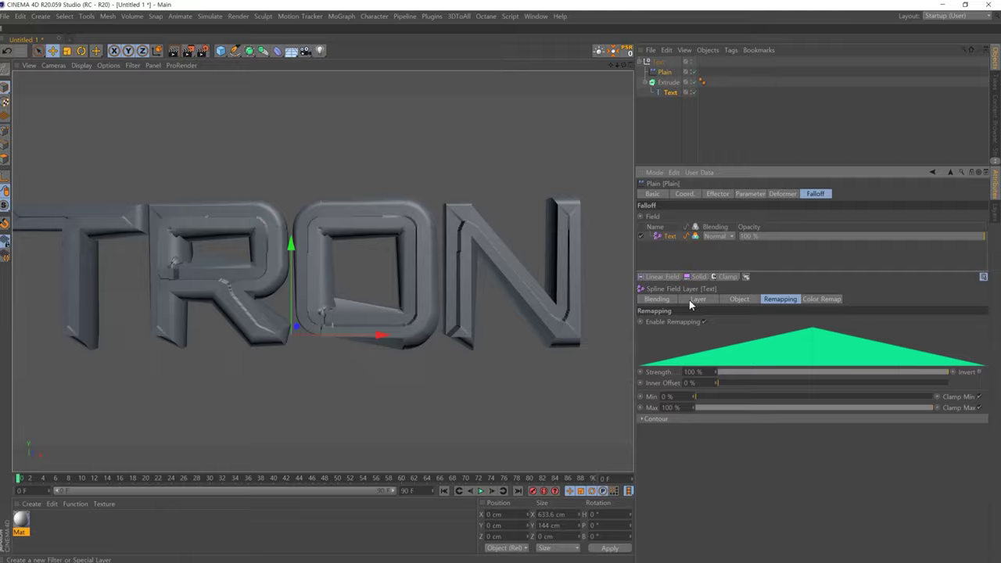
left_click(699, 299)
left_click(708, 323)
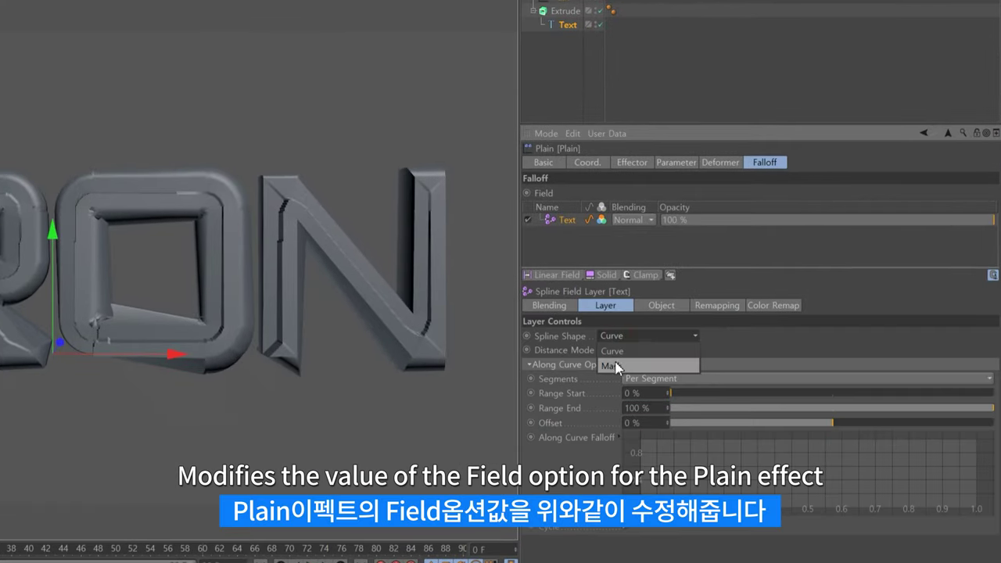
left_click(612, 365)
left_click(618, 362)
left_click(622, 378)
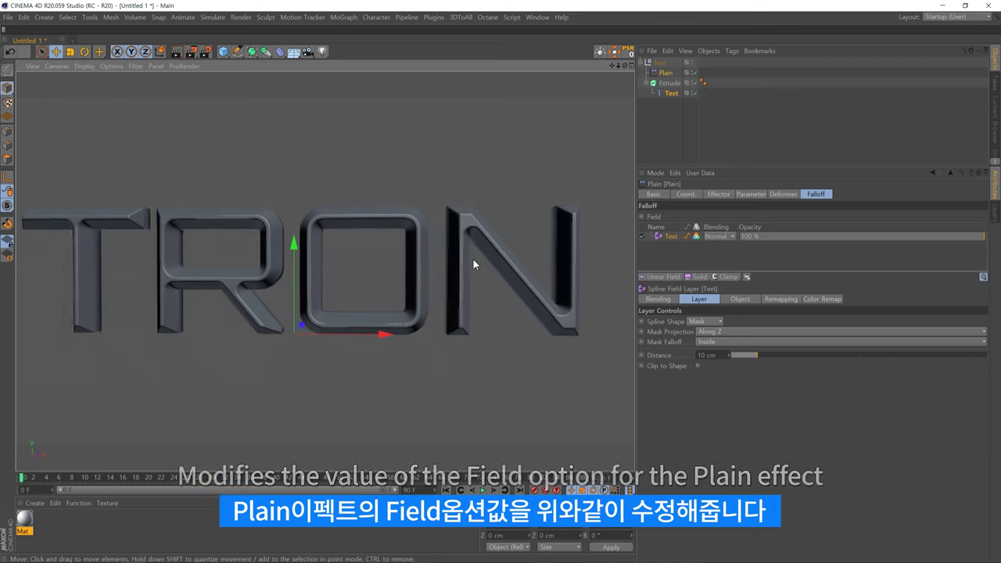
left_click_drag(753, 356, 816, 356)
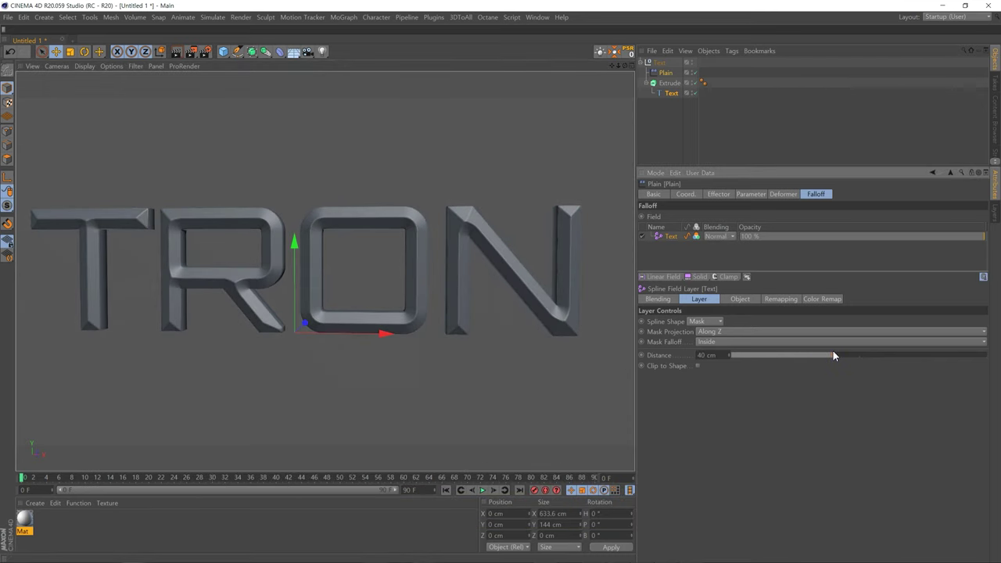
left_click_drag(820, 357, 809, 358)
mouse_move(614, 319)
left_mouse_down("alt")
mouse_move(414, 273)
mouse_move(465, 270)
mouse_move(456, 267)
left_mouse_up("alt")
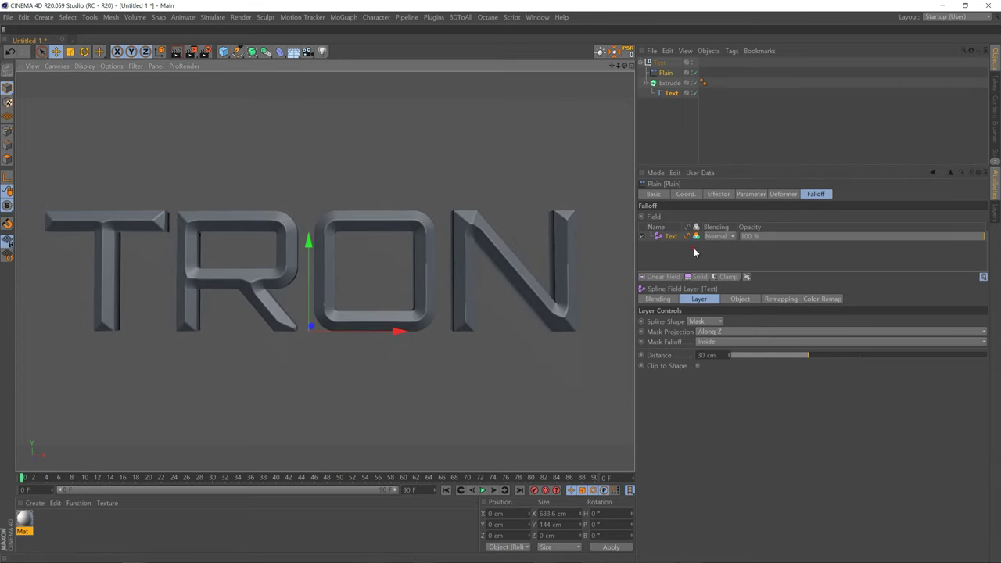
Lower the Text field's remapping Strength to 43% and adjust its Inner Offset
left_click(782, 299)
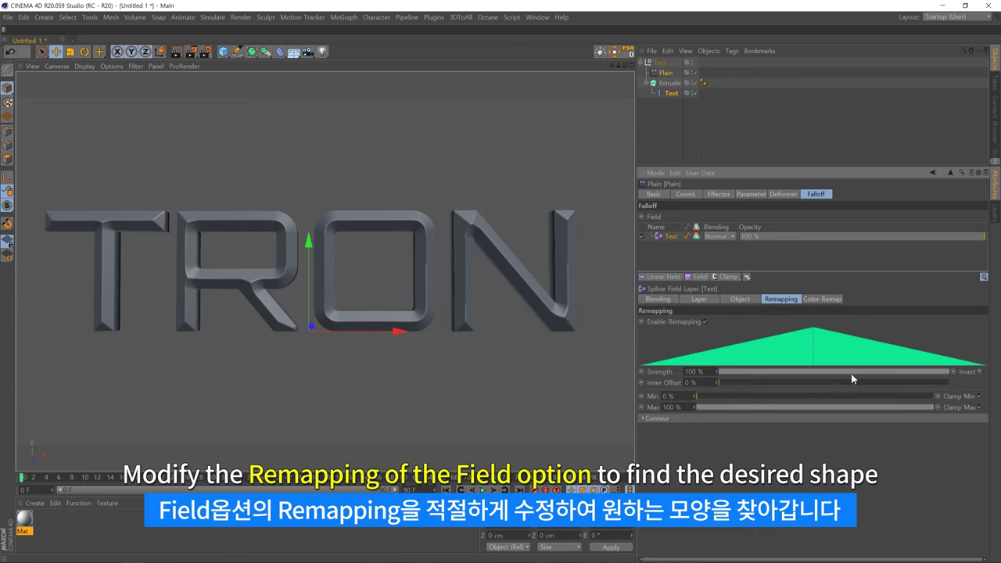
mouse_move(791, 382)
left_mouse_down()
mouse_move(823, 378)
mouse_move(762, 380)
mouse_move(864, 380)
left_mouse_up()
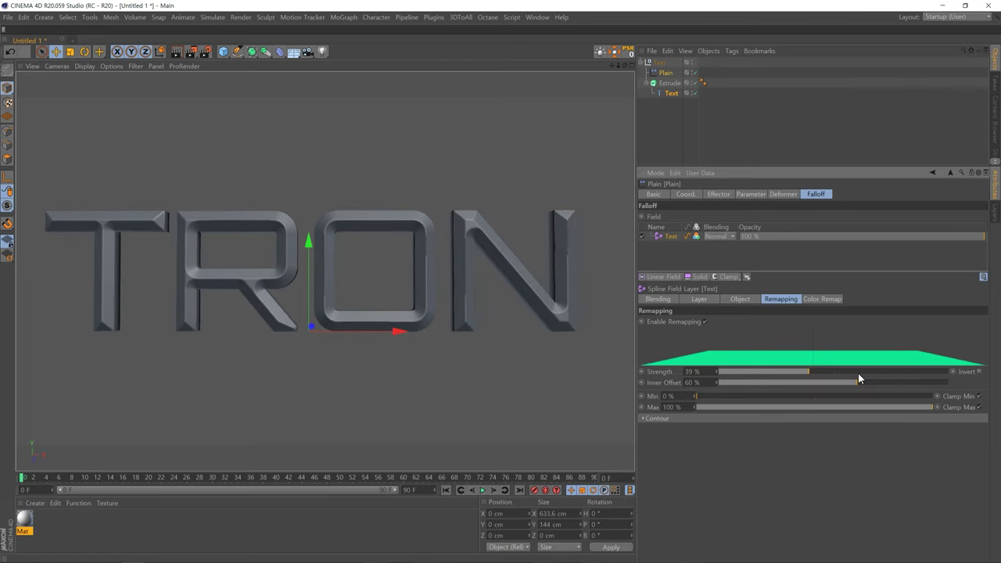
left_click_drag(850, 379, 806, 375)
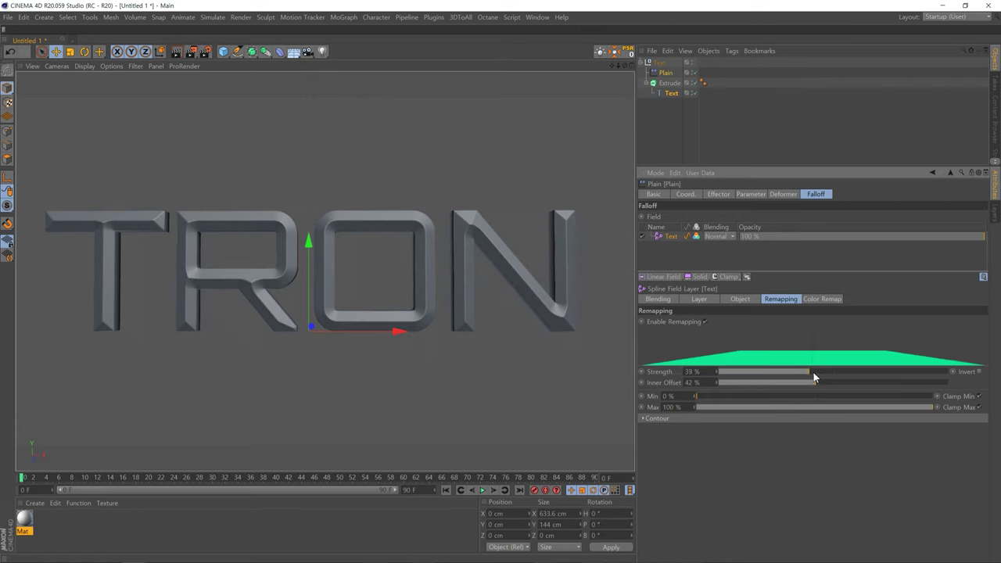
Refine the Inner Offset to 61% while checking the N's centre bevel
scroll(500, 241, "up", 2)
scroll(484, 241, "up", 1)
scroll(385, 243, "up", 2)
scroll(378, 249, "up", 2)
scroll(377, 249, "down", 1)
scroll(388, 246, "down", 1)
scroll(369, 244, "down", 2)
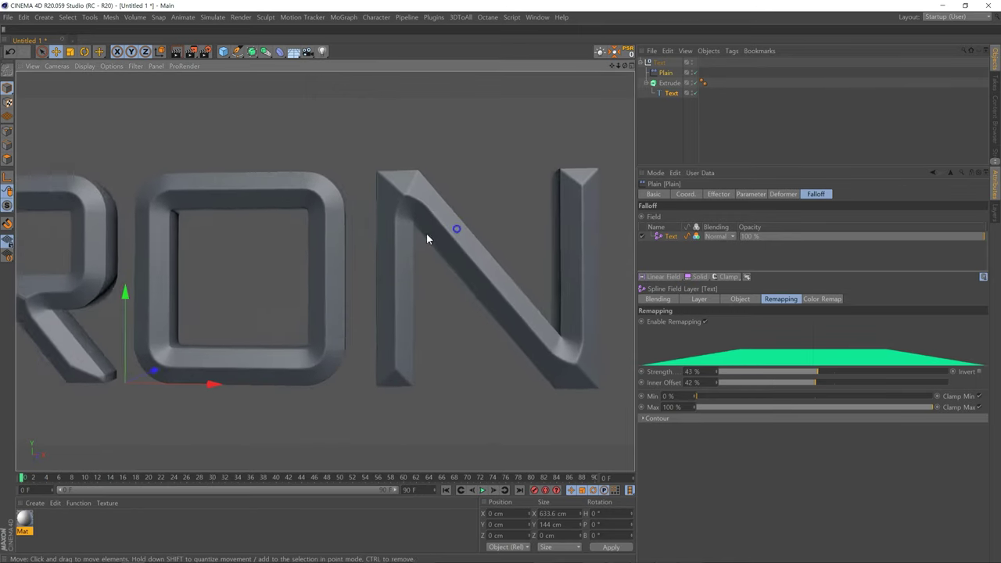
scroll(427, 249, "down", 2)
scroll(422, 253, "up", 1)
scroll(420, 255, "up", 1)
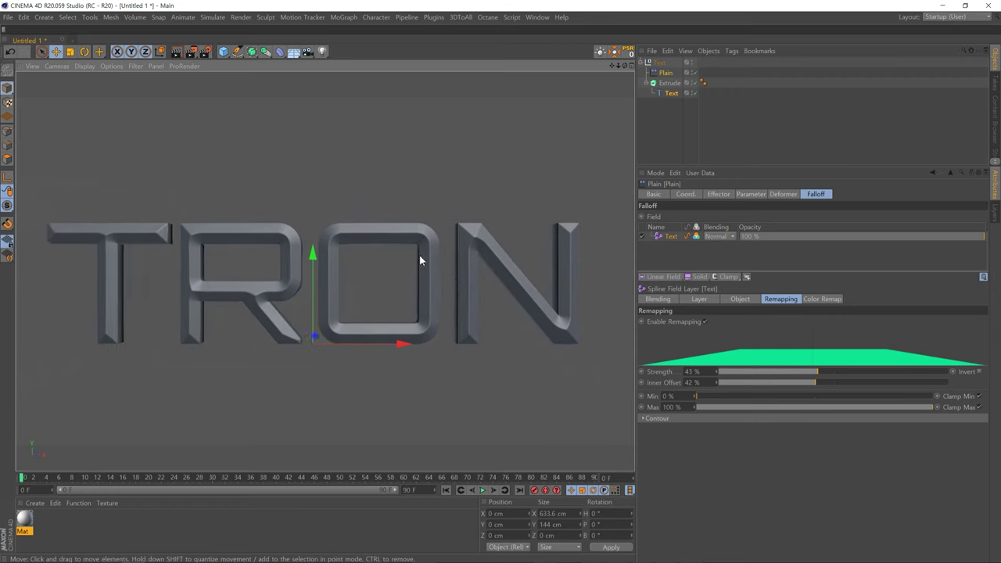
scroll(471, 261, "up", 2)
scroll(306, 258, "up", 1)
scroll(441, 273, "up", 2)
scroll(462, 239, "up", 1)
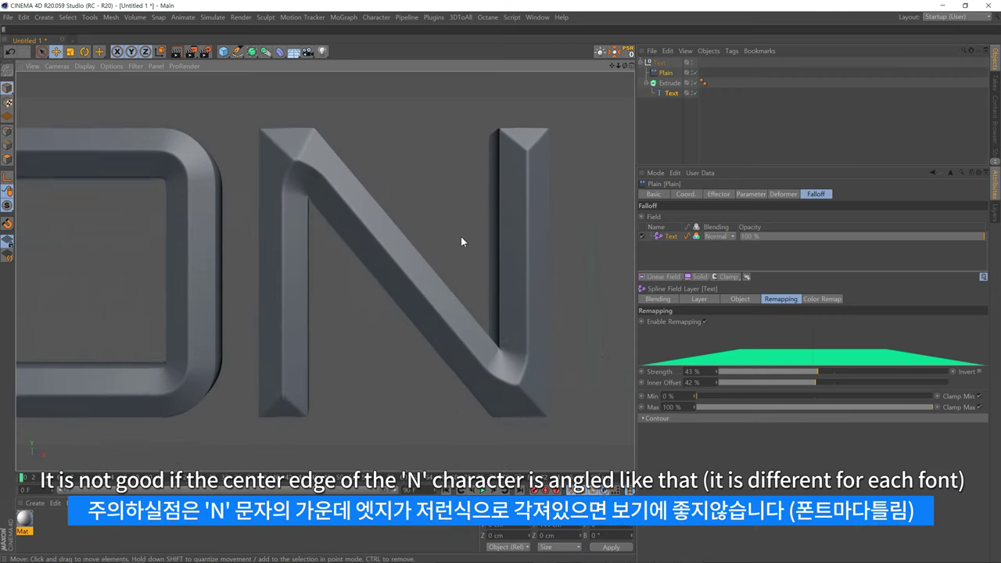
scroll(466, 248, "up", 1)
mouse_move(815, 384)
left_mouse_down()
mouse_move(794, 385)
mouse_move(860, 385)
left_mouse_up()
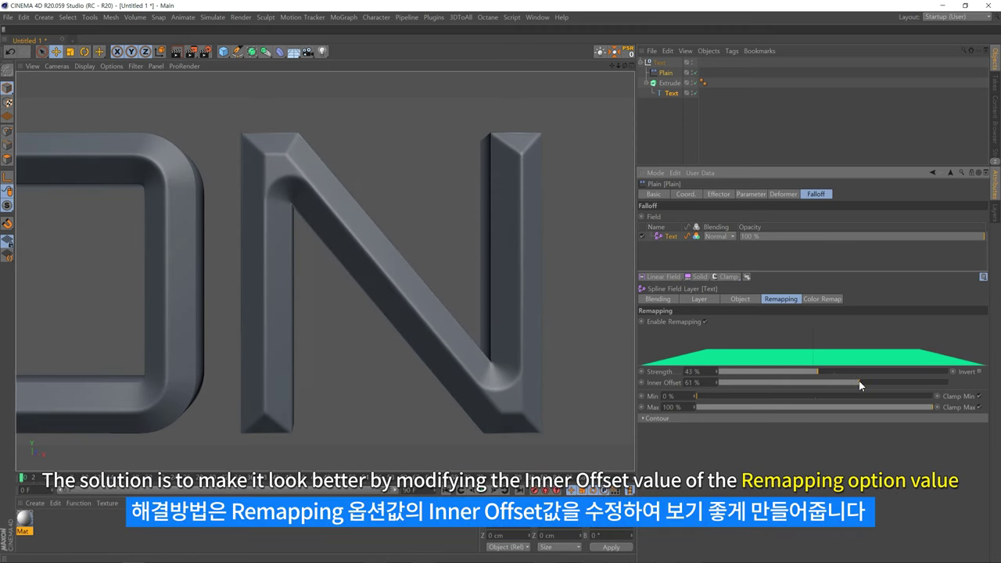
mouse_move(521, 241)
left_mouse_down("alt")
mouse_move(556, 265)
mouse_move(525, 239)
left_mouse_up("alt")
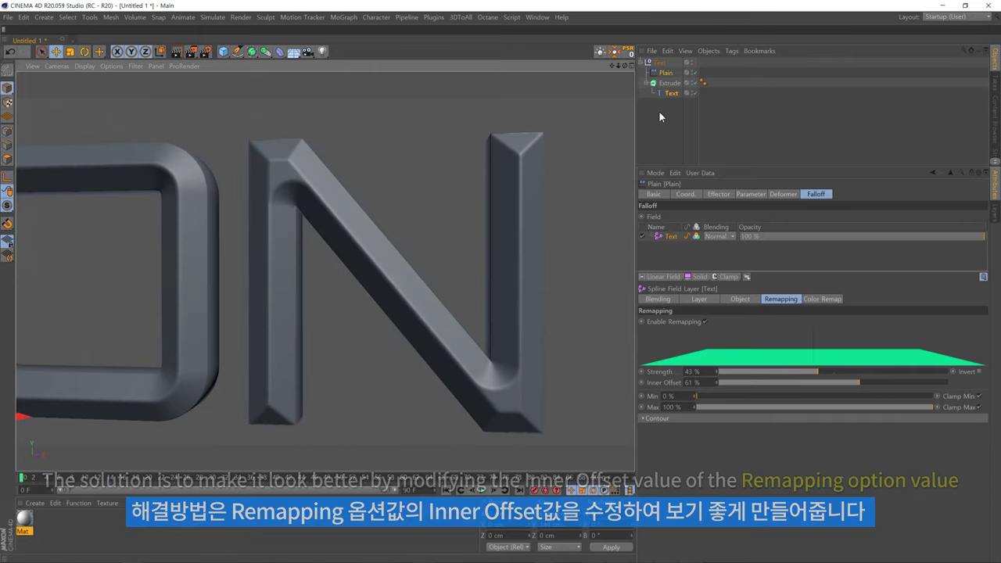
Set the Extrude's cap fillet width to 0.6 cm
left_click(669, 82)
double_click(742, 382)
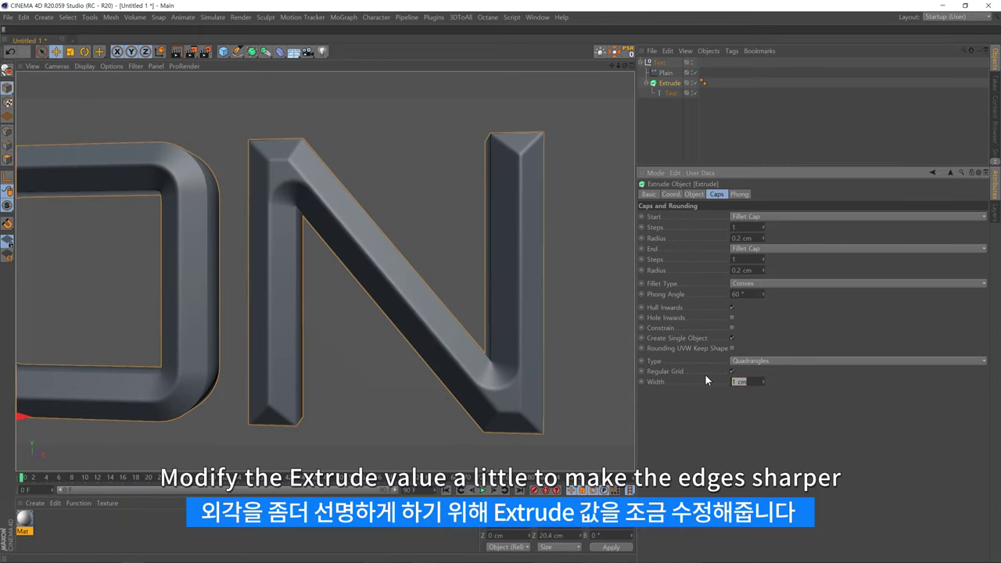
type("0.6")
key("Return")
Review the Text and Extrude object settings and frame TRON straight on
left_click(670, 93)
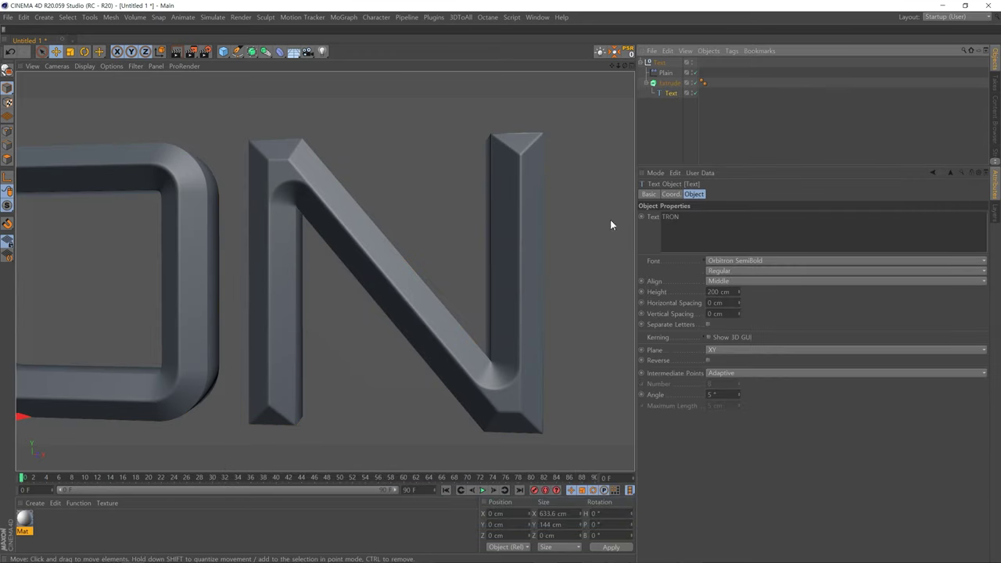
mouse_move(509, 263)
left_mouse_down("alt")
mouse_move(492, 174)
mouse_move(435, 205)
mouse_move(509, 236)
mouse_move(529, 166)
mouse_move(498, 223)
mouse_move(509, 199)
mouse_move(581, 165)
left_mouse_up("alt")
left_click(668, 84)
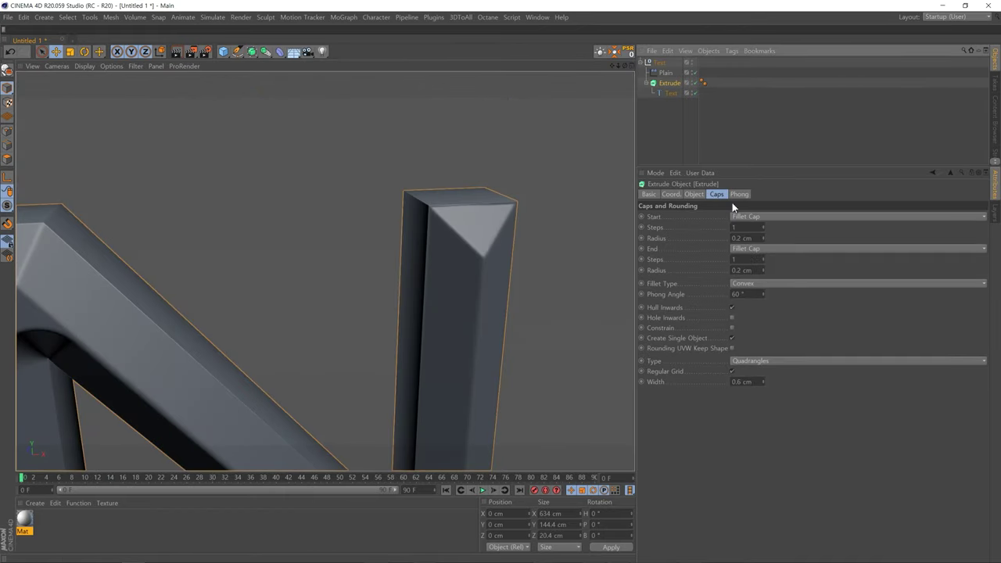
left_click(701, 194)
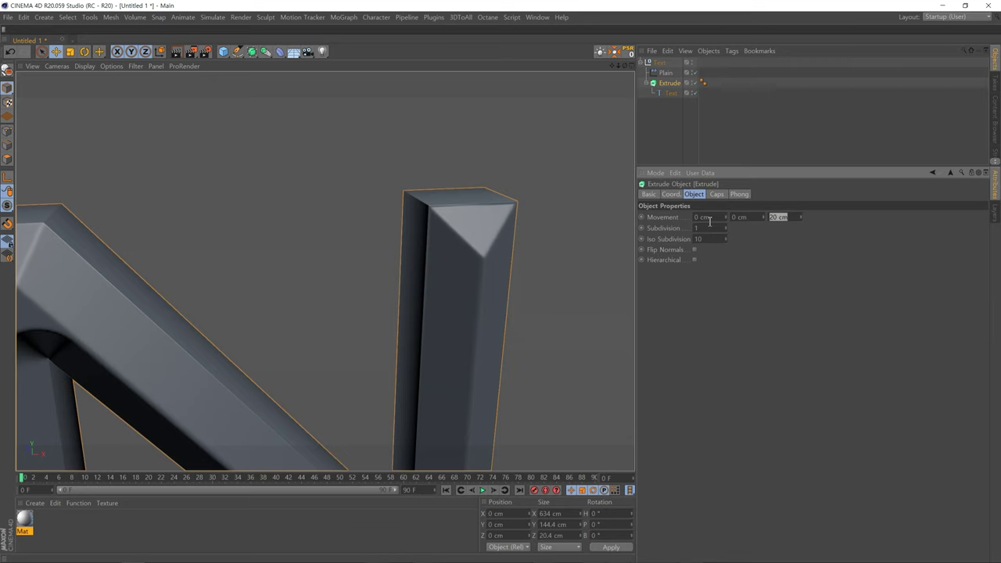
mouse_move(450, 227)
left_mouse_down("alt")
mouse_move(484, 266)
mouse_move(418, 217)
left_mouse_up("alt")
right_click_drag(418, 217, 364, 293, "alt")
mouse_move(364, 293)
left_mouse_down("alt")
mouse_move(429, 241)
mouse_move(410, 226)
left_mouse_up("alt")
right_click_drag(410, 227, 434, 249, "alt")
left_click_drag(434, 249, 431, 251, "alt")
mouse_move(412, 244)
left_mouse_down("alt")
mouse_move(438, 250)
mouse_move(428, 247)
left_mouse_up("alt")
left_click(407, 162)
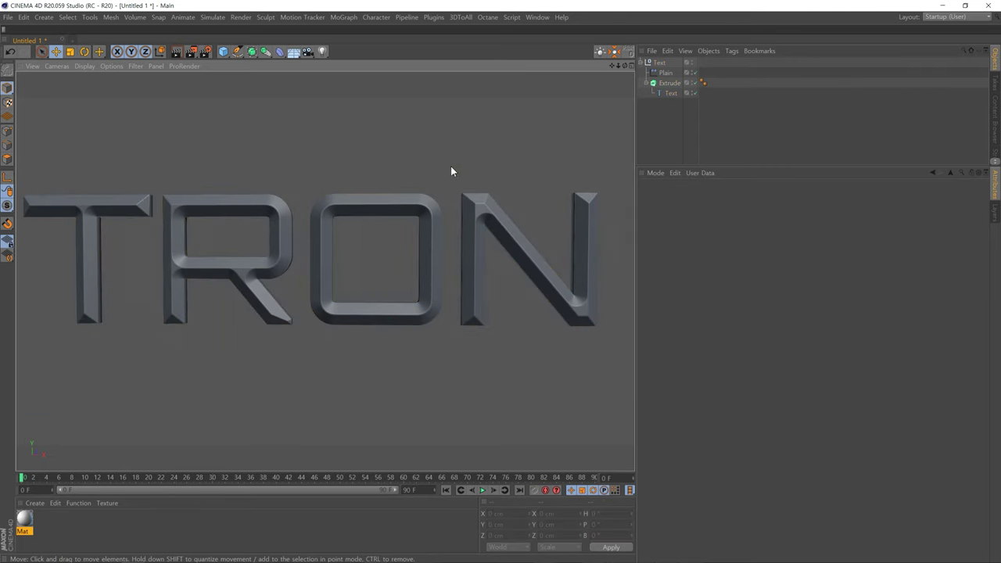
left_click(666, 72)
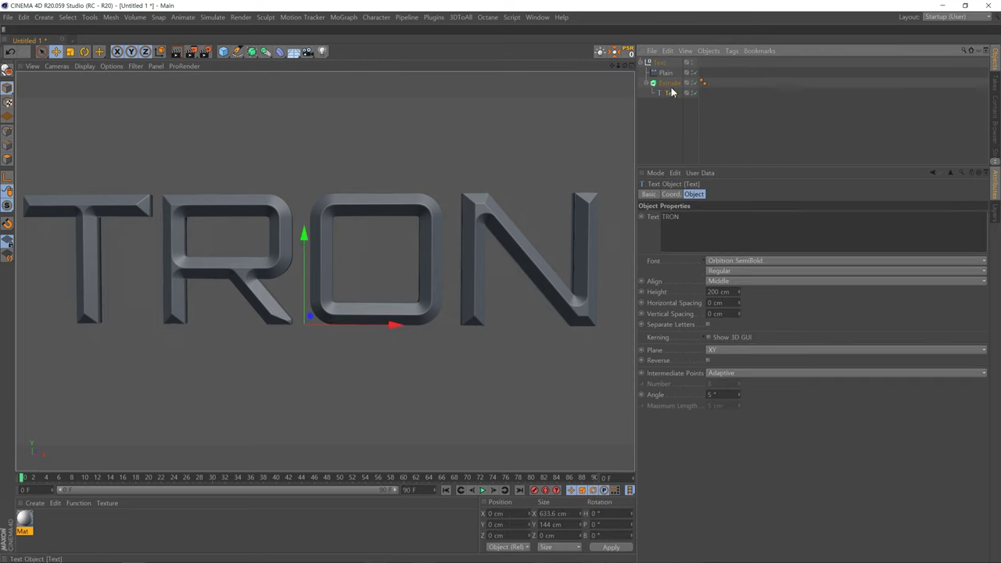
Lower the Text field's remapping Strength to about 32% and hide the viewport axis
left_click(671, 237)
mouse_move(821, 379)
left_mouse_down()
mouse_move(813, 372)
mouse_move(834, 374)
mouse_move(778, 371)
mouse_move(862, 381)
left_mouse_up()
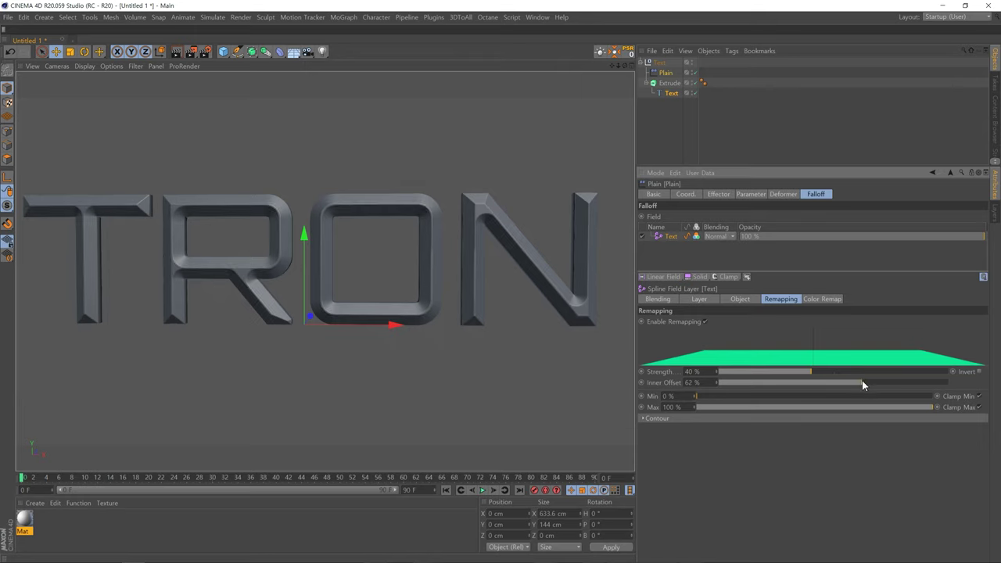
left_click(135, 66)
left_click(165, 313)
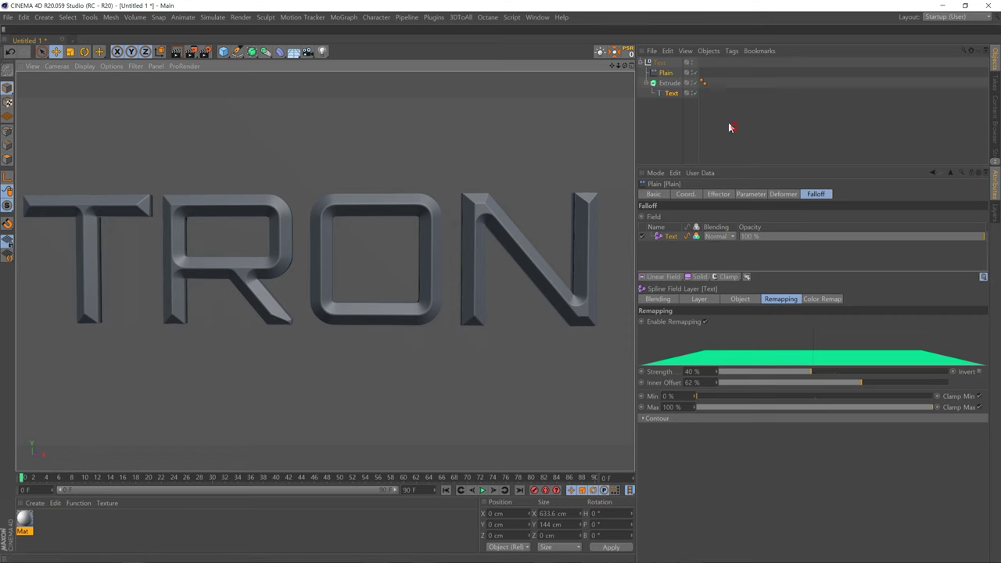
Adjust the field's Inner Offset to around 56–60%, checking the R and O letters
left_click(671, 93)
left_click(665, 73)
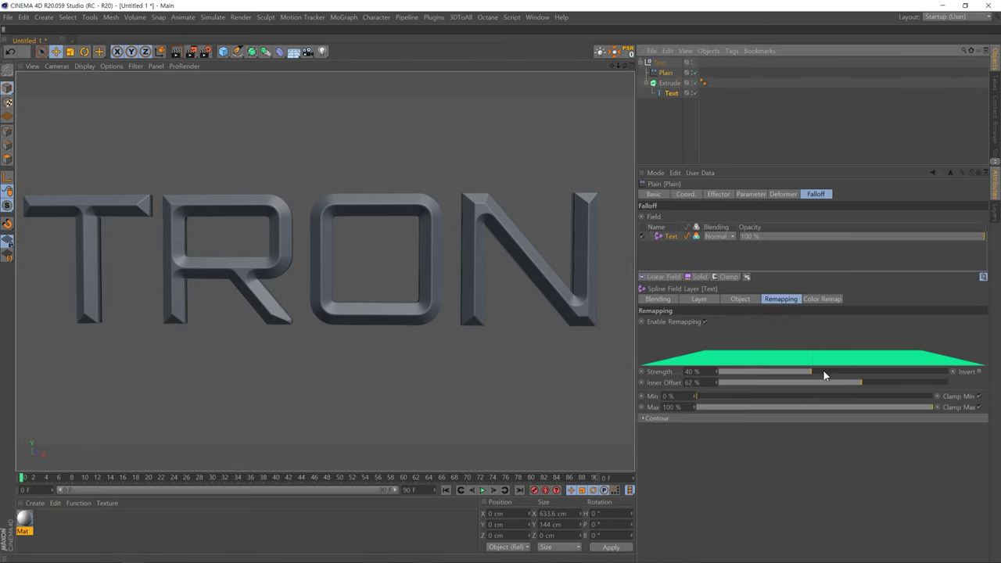
mouse_move(849, 381)
left_mouse_down()
mouse_move(830, 384)
mouse_move(865, 388)
left_mouse_up()
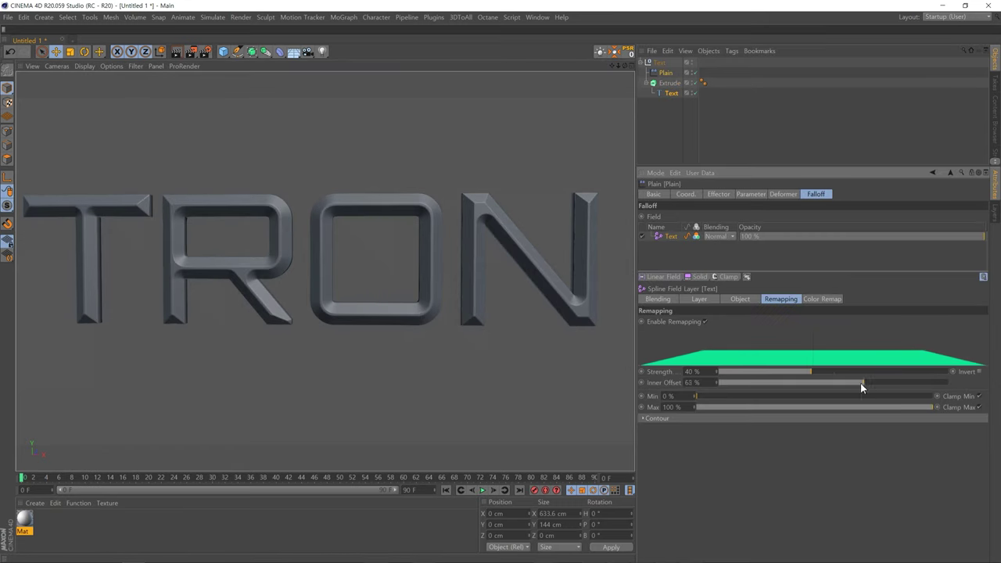
scroll(568, 239, "up", 2)
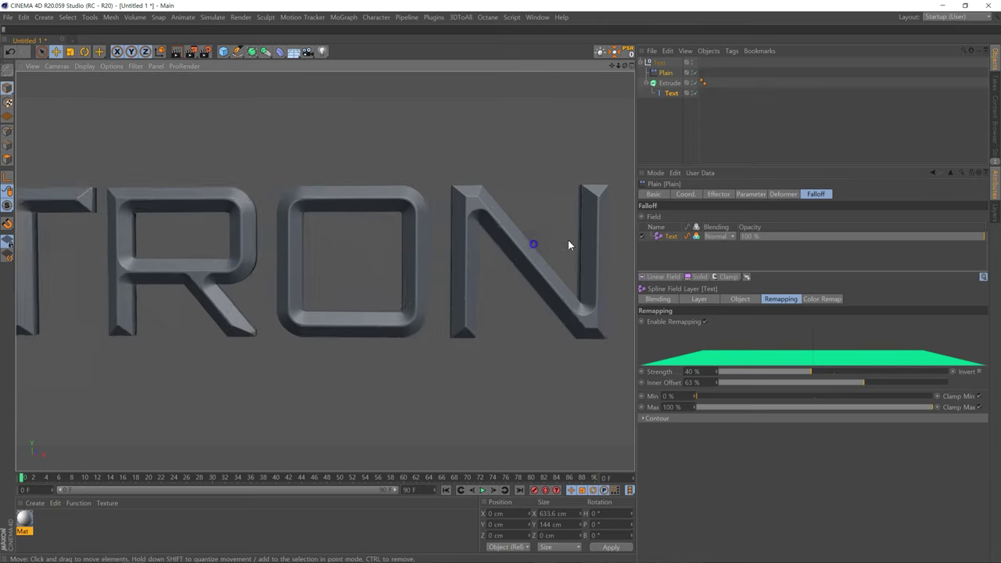
scroll(499, 244, "up", 3)
scroll(536, 232, "up", 2)
scroll(398, 247, "up", 3)
scroll(411, 246, "up", 2)
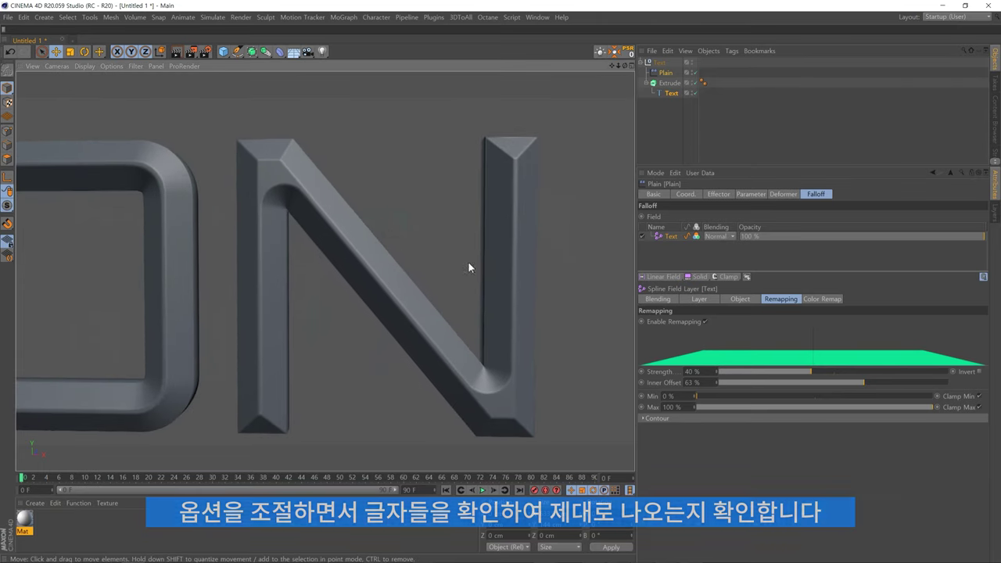
mouse_move(860, 384)
left_mouse_down()
mouse_move(785, 387)
mouse_move(859, 398)
left_mouse_up()
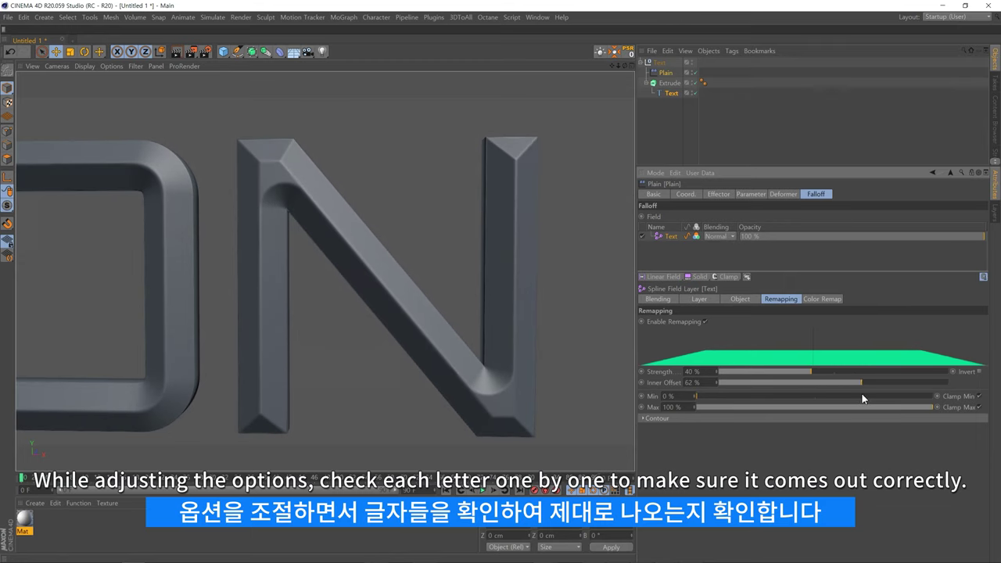
mouse_move(355, 301)
middle_mouse_down("alt")
mouse_move(414, 294)
mouse_move(356, 292)
mouse_move(436, 302)
mouse_move(393, 306)
middle_mouse_up("alt")
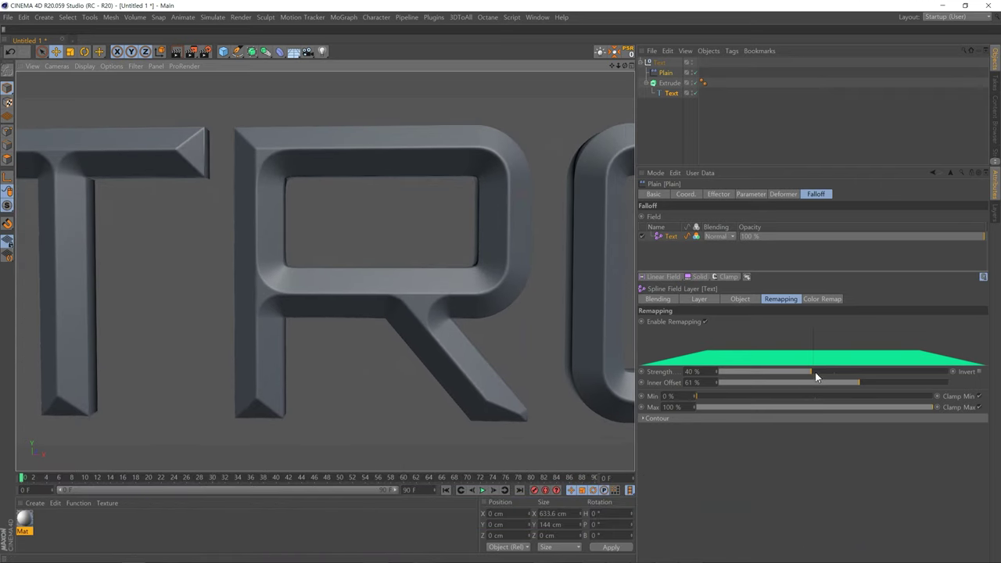
Raise Strength to 42% and settle Inner Offset at 62% for clean bevels across TRON
left_click_drag(813, 373, 861, 387)
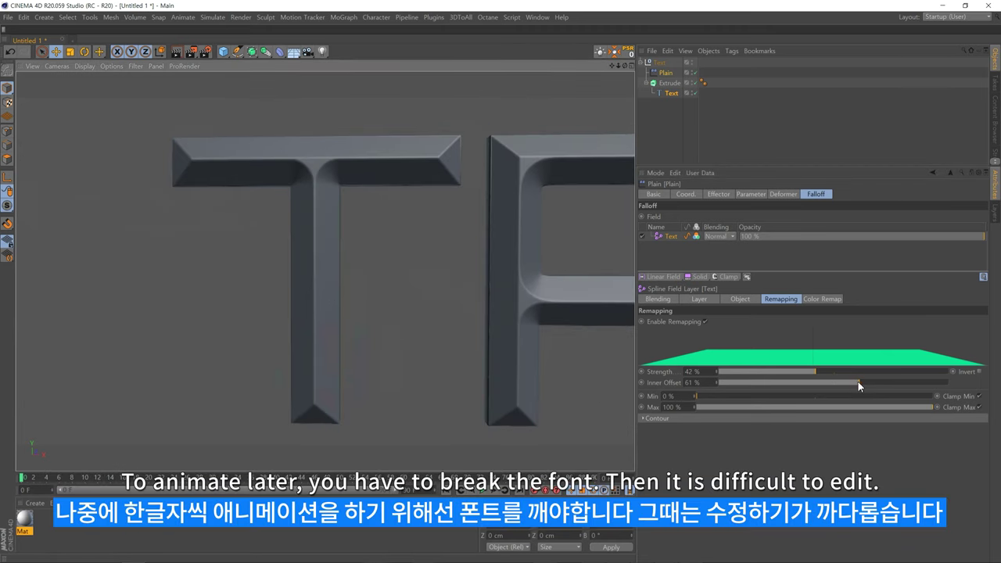
left_click_drag(861, 381, 866, 384)
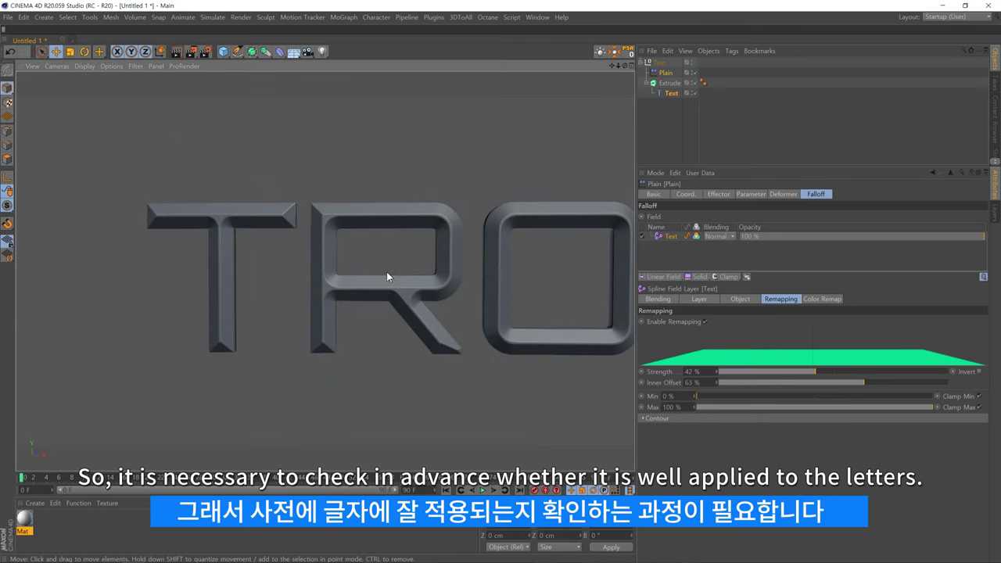
scroll(386, 277, "down", 3)
scroll(418, 284, "down", 2)
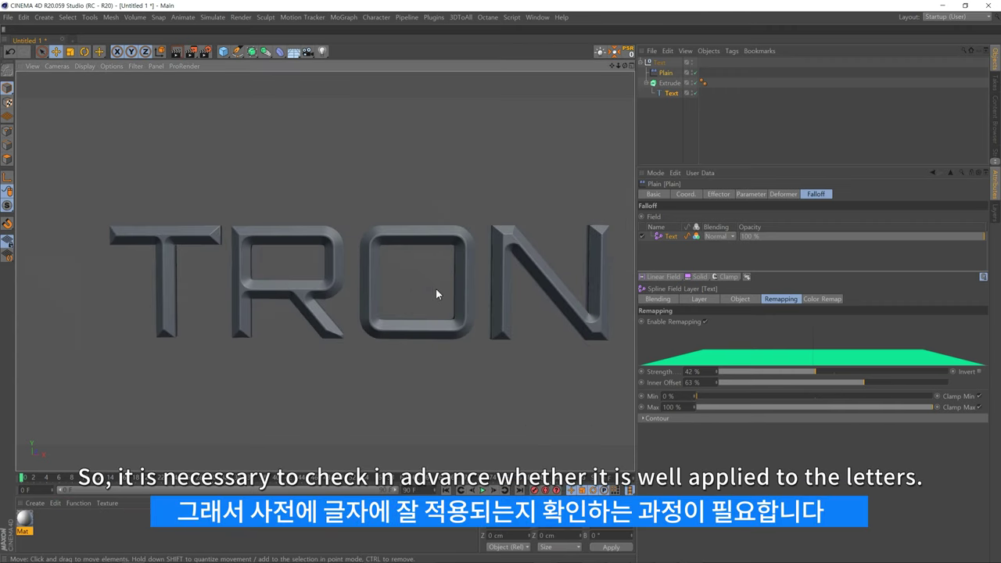
middle_click_drag(436, 289, 415, 282, "alt")
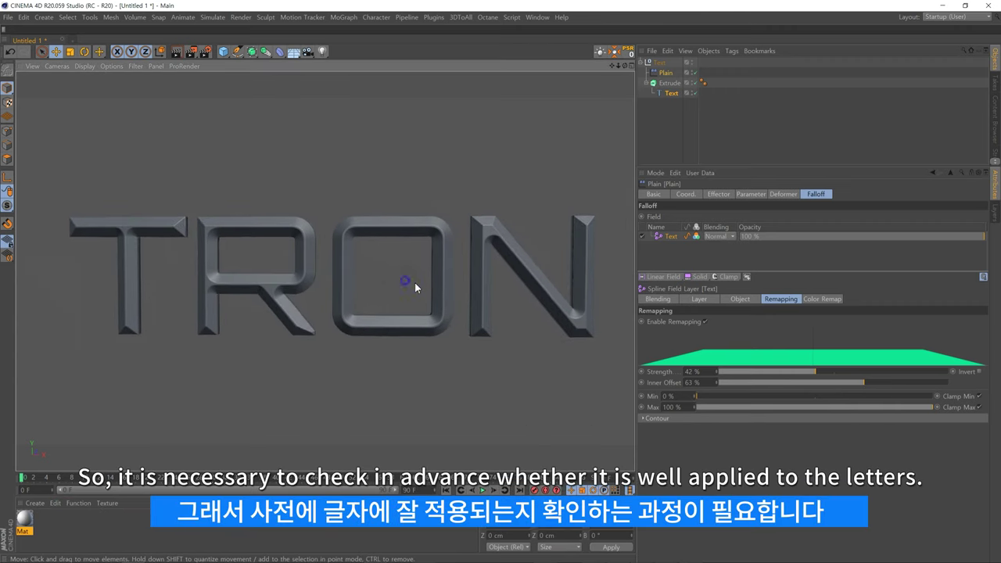
left_click(854, 382)
left_click_drag(849, 383, 861, 384)
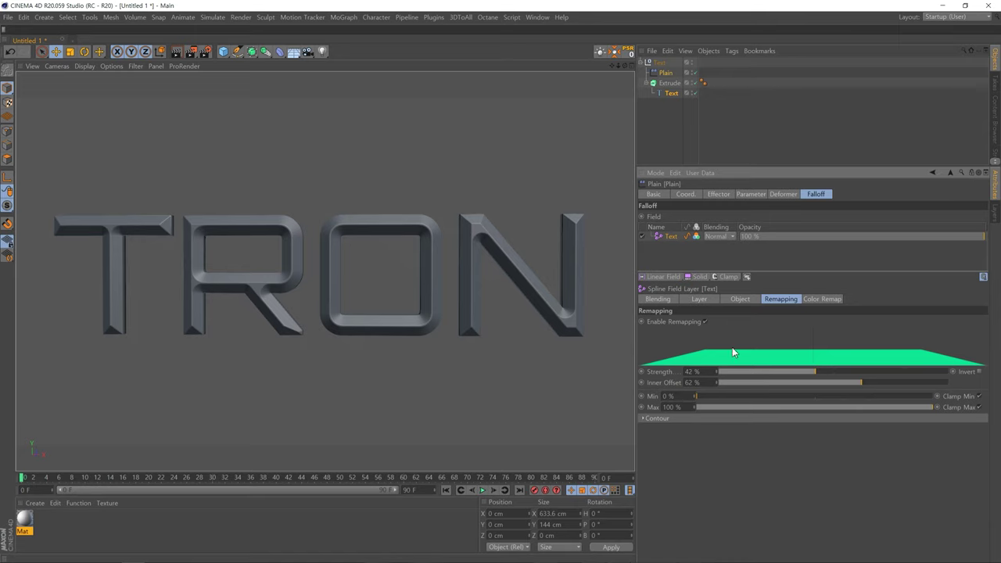
left_click(700, 300)
left_click(777, 300)
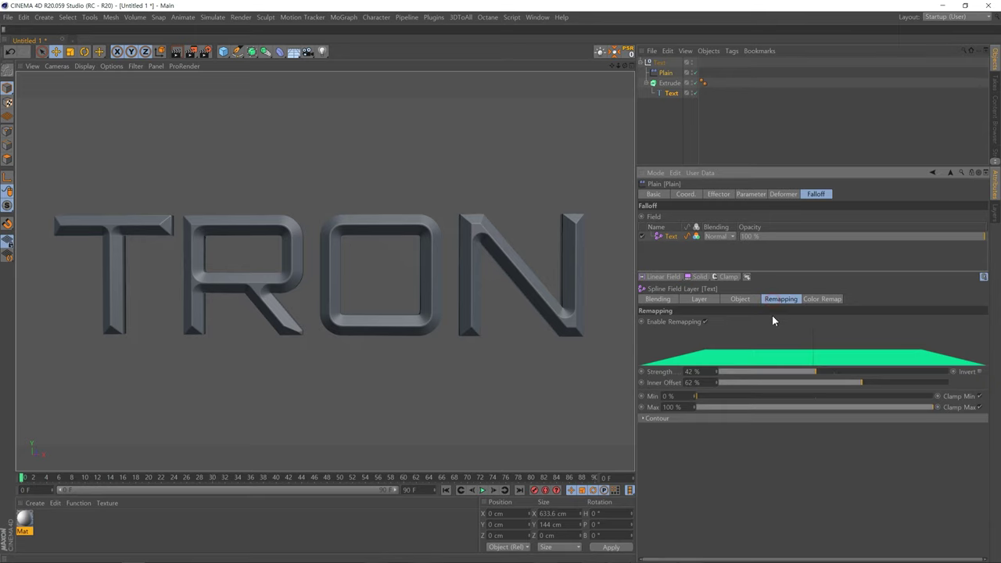
left_click(696, 300)
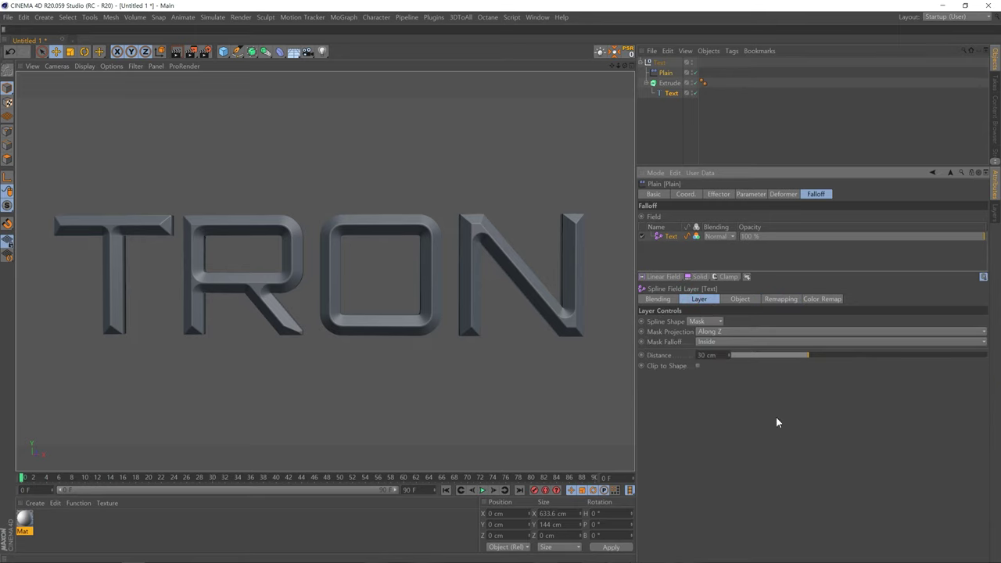
Set the Text object's intermediate points to Uniform with a count of 12
left_click(672, 93)
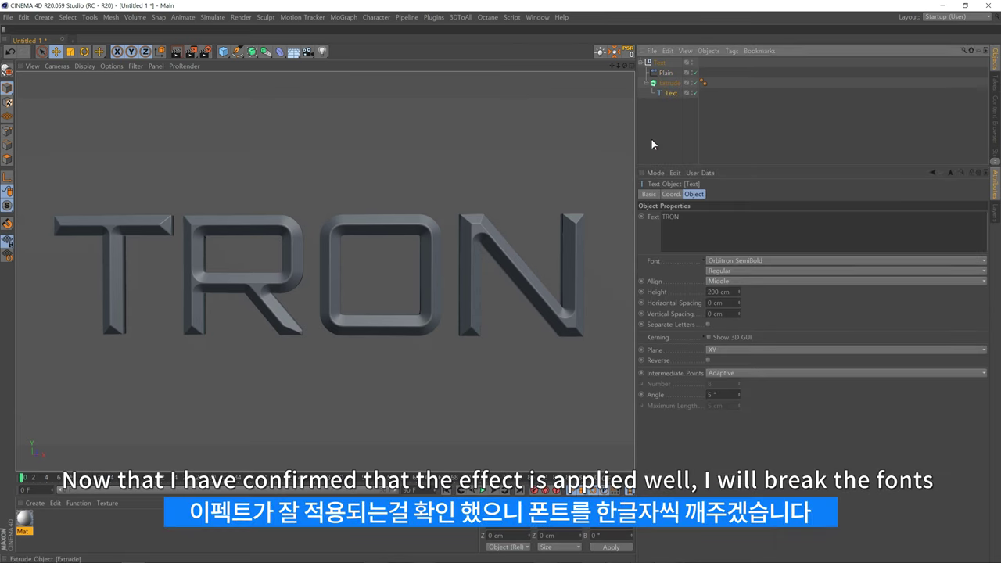
left_click(720, 373)
left_click(728, 401)
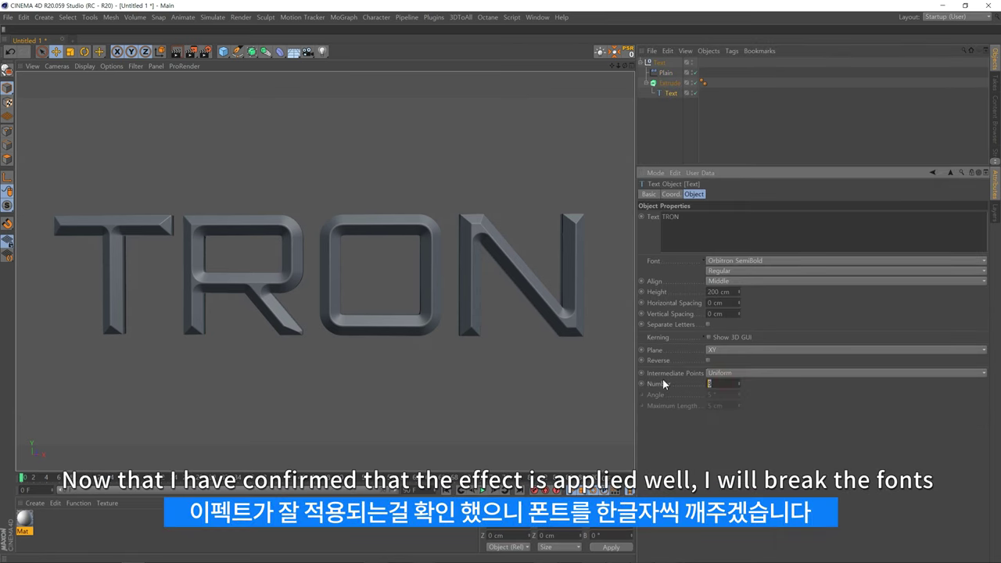
type("12")
key("Return")
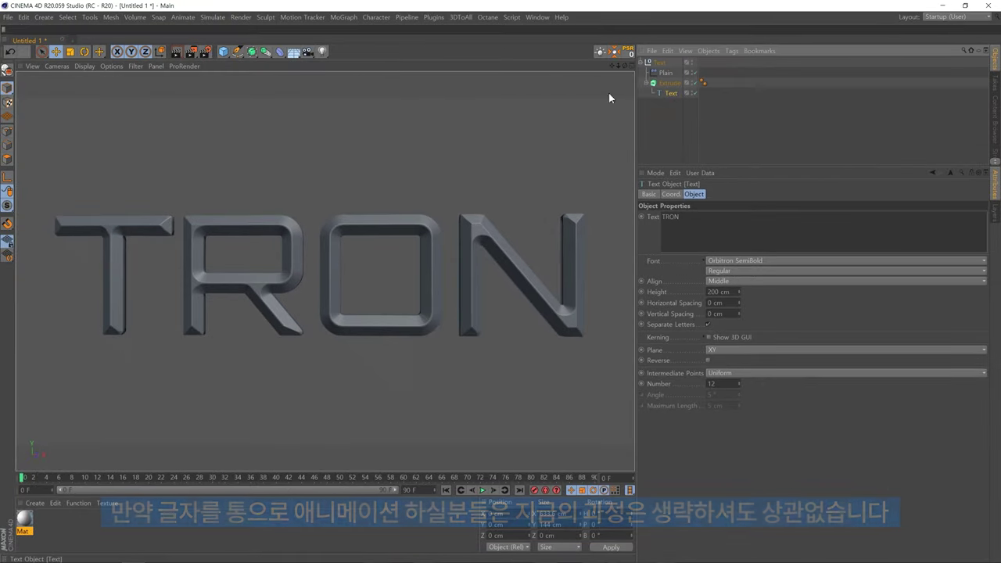
Make the text editable and give the T, R, O and N splines 12 uniform points
left_click(9, 70)
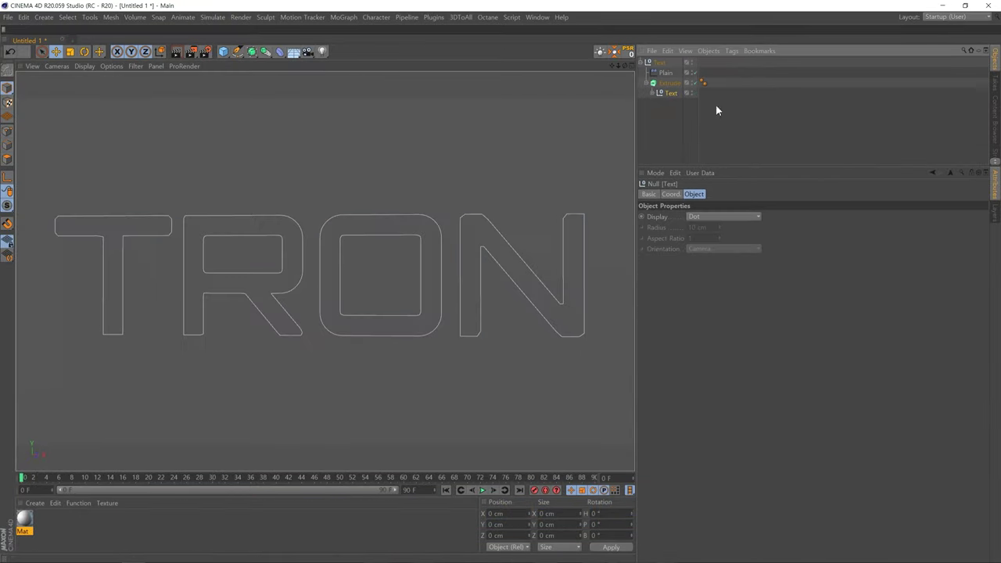
left_click(652, 94)
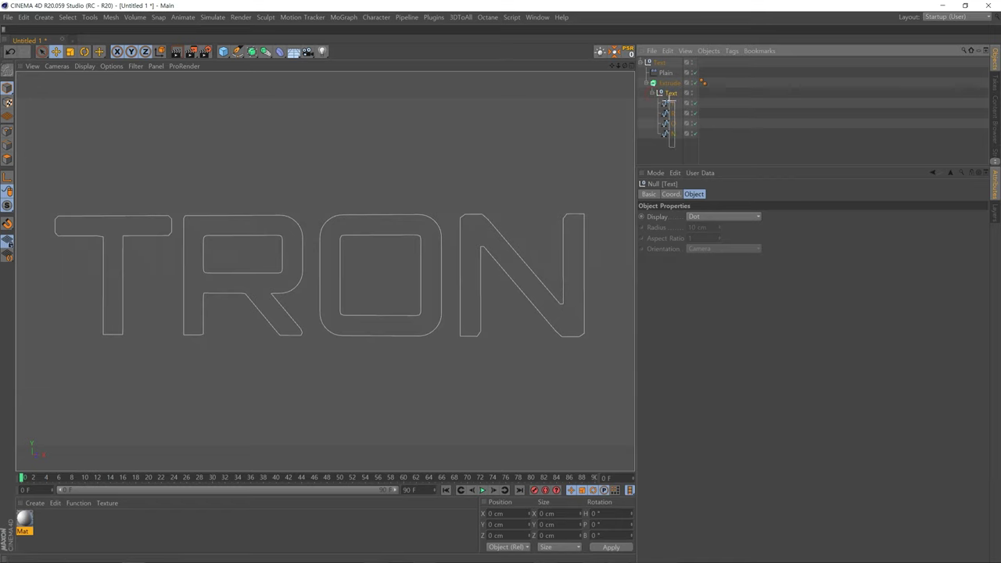
left_click_drag(669, 100, 669, 103)
type("12")
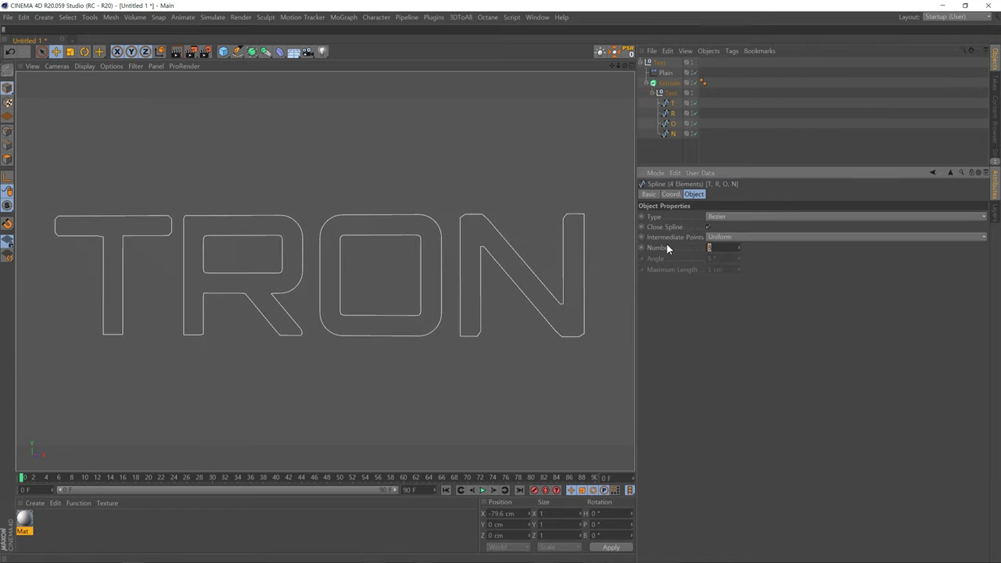
key("Return")
left_click(671, 142)
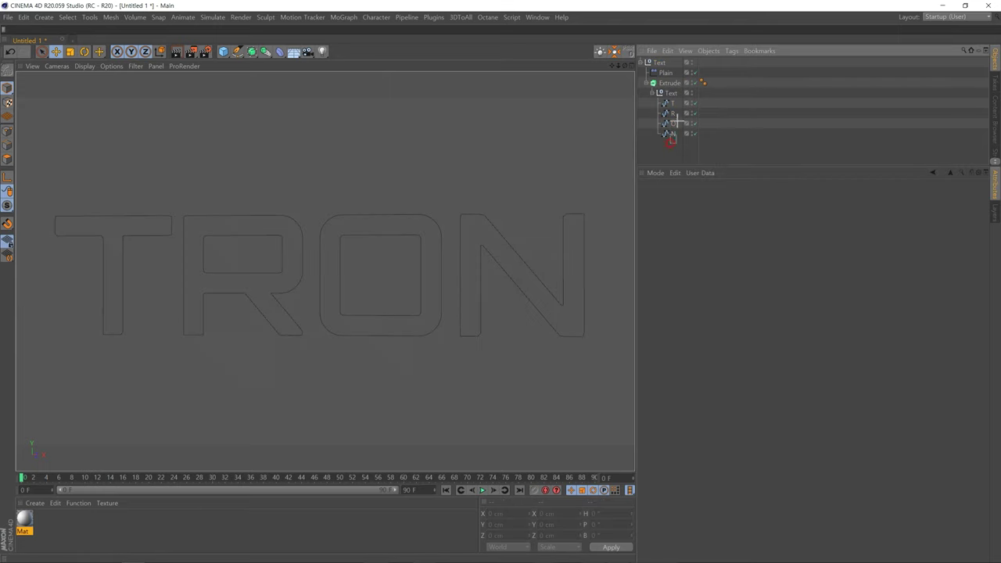
left_click_drag(675, 109, 661, 142)
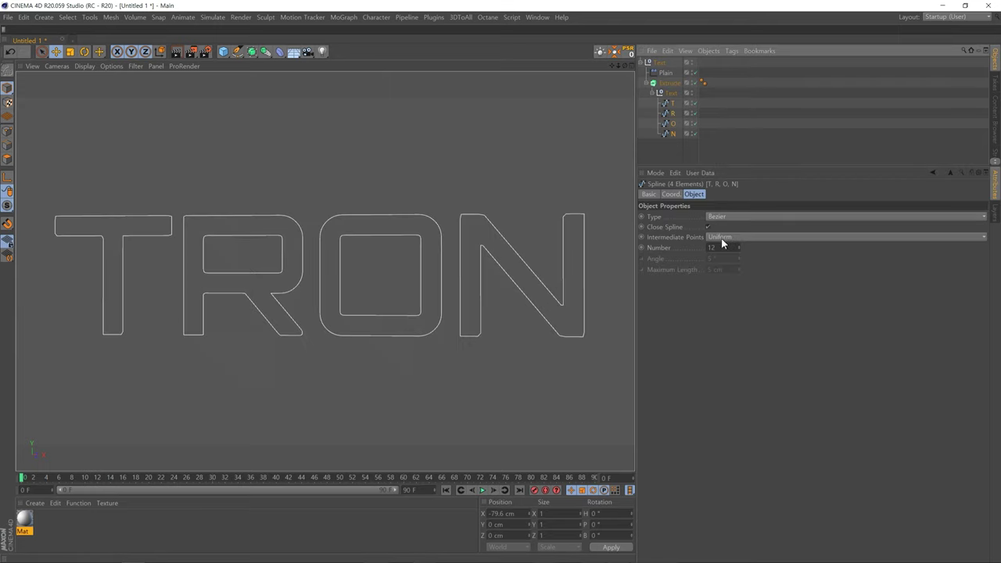
left_click(670, 84)
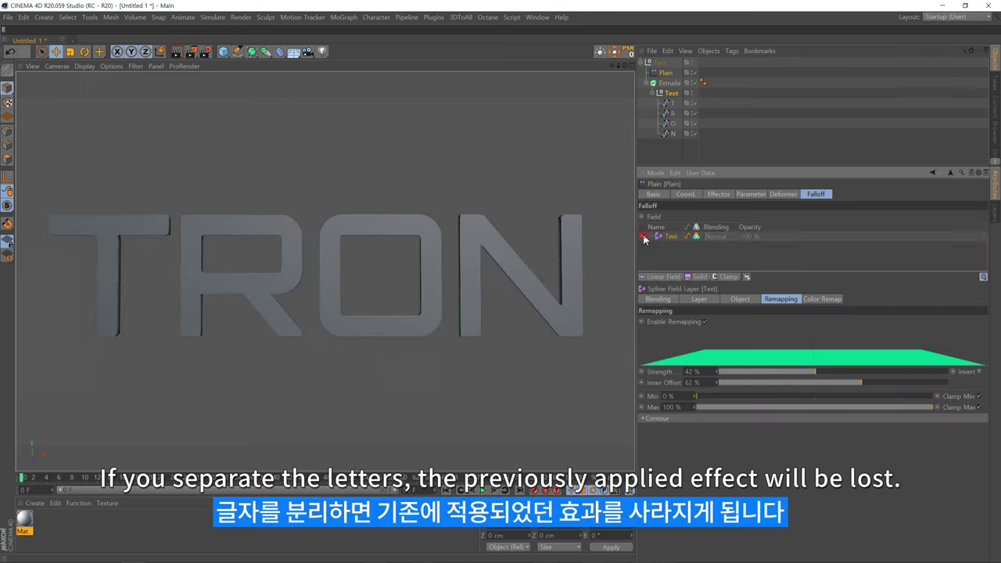
Delete the old Text entry from the Plain effector's falloff field list
left_click(643, 236)
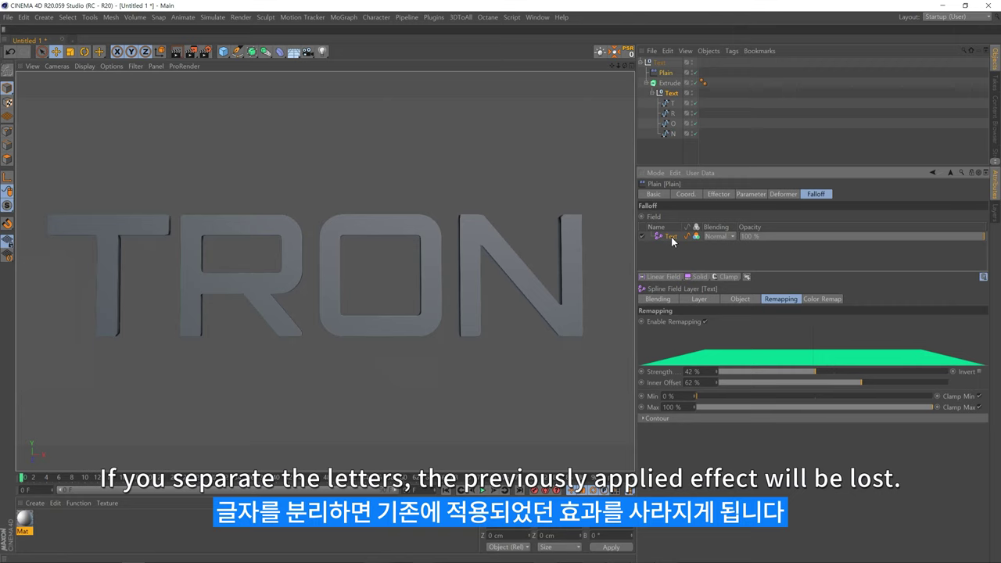
key("Delete")
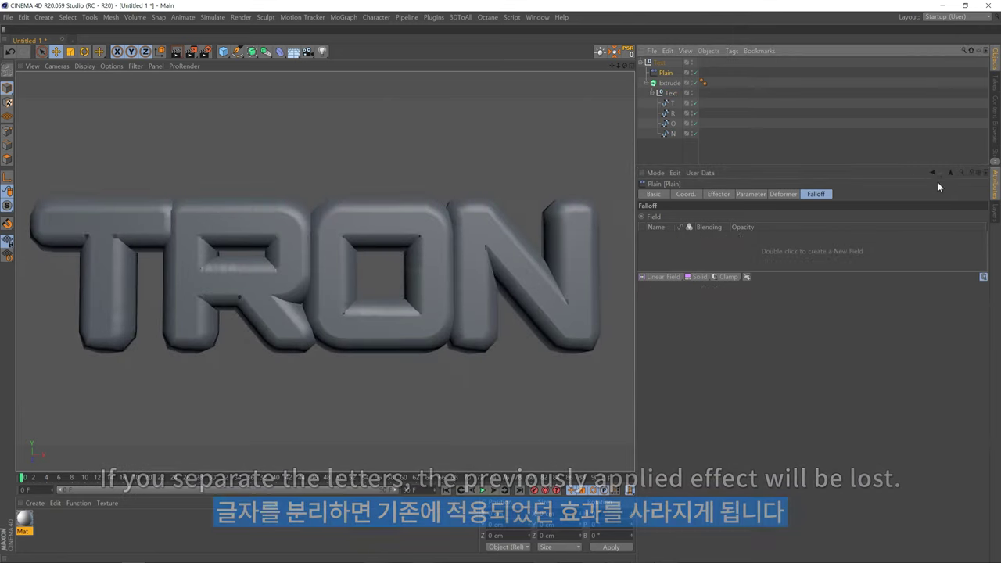
left_click(973, 174)
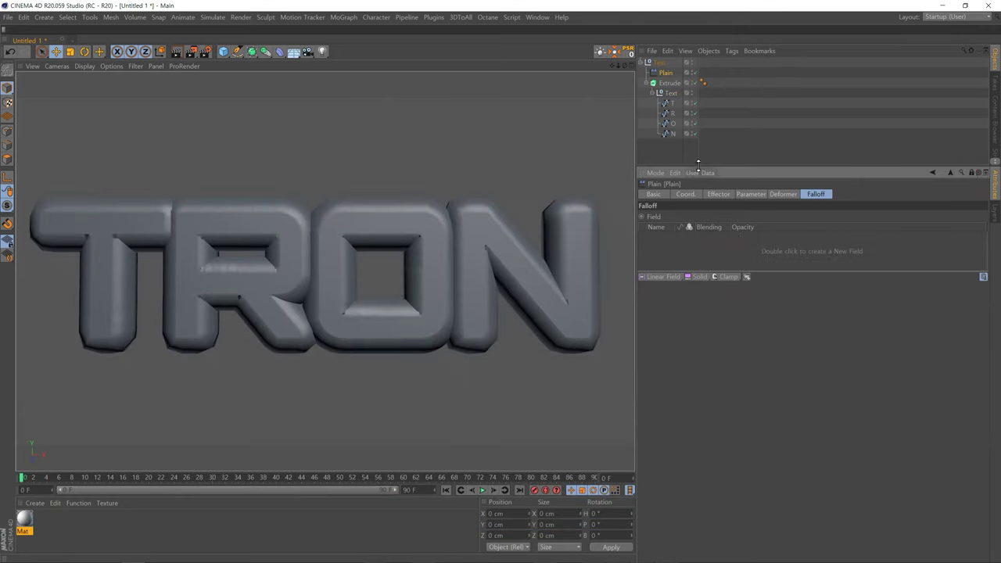
Drop the four letter splines T, R, O and N into the falloff field list
left_click_drag(717, 273, 716, 431)
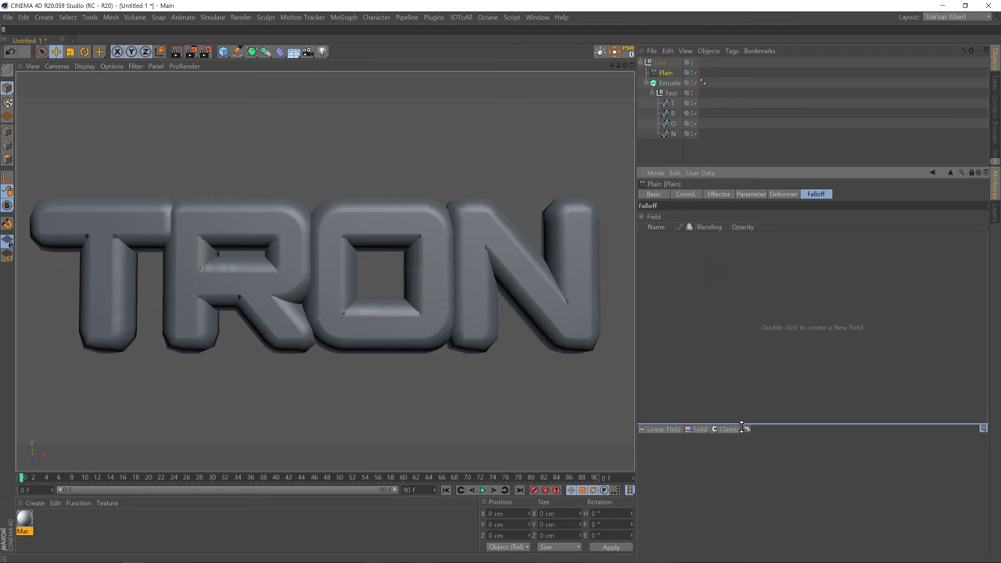
left_click(671, 102)
left_click(675, 134, "shift")
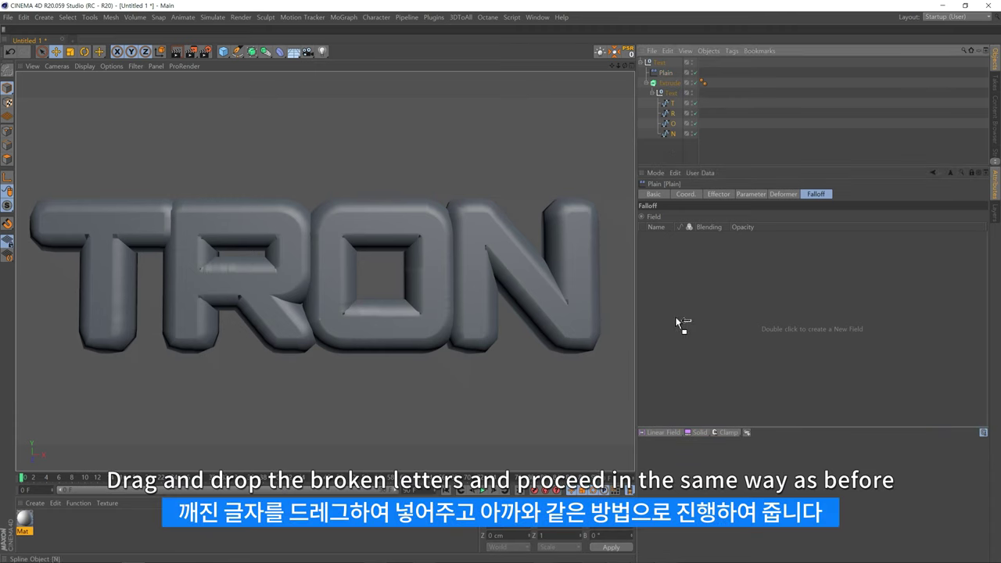
left_click_drag(682, 324, 684, 326)
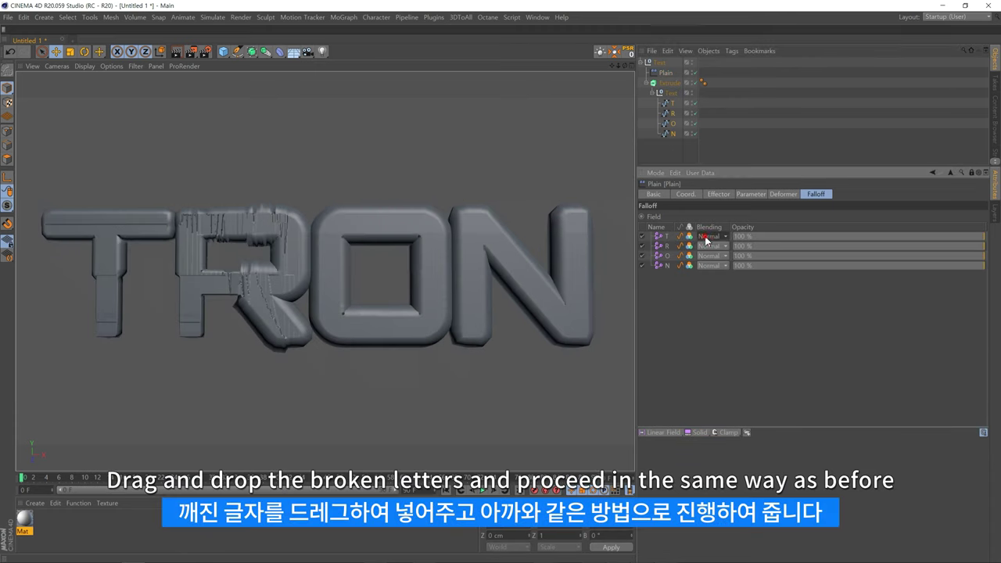
Set the blending of the T, R, O and N fields to Add
left_click(710, 236)
left_click(711, 246)
left_click(710, 263)
left_click(710, 263)
left_click(713, 327)
left_click(708, 267)
left_click(713, 351)
left_click_drag(648, 217, 648, 218)
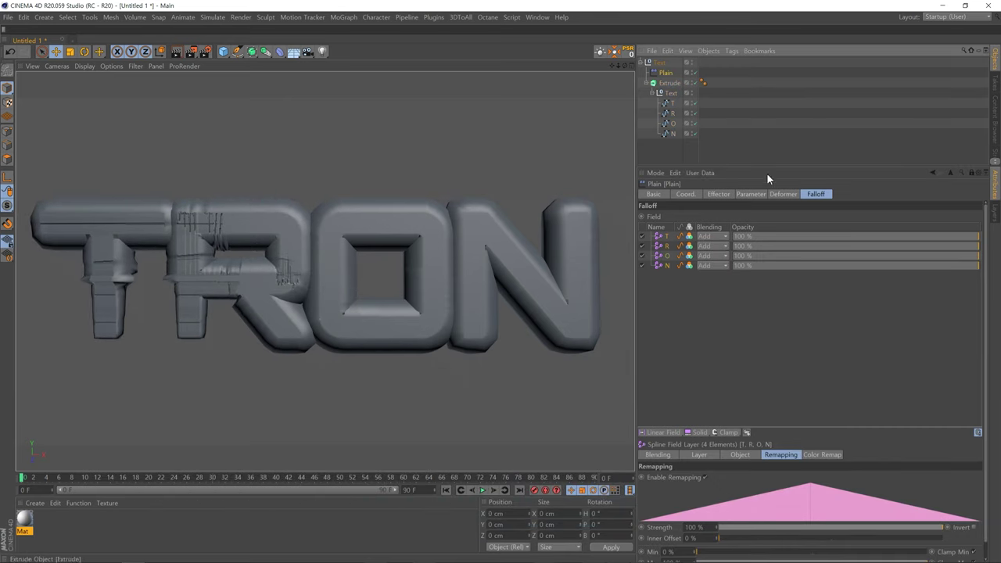
left_click(793, 196)
Select all four letter field layers in the Plain effector's falloff list
left_click(694, 217)
left_click(698, 252)
left_click(751, 194)
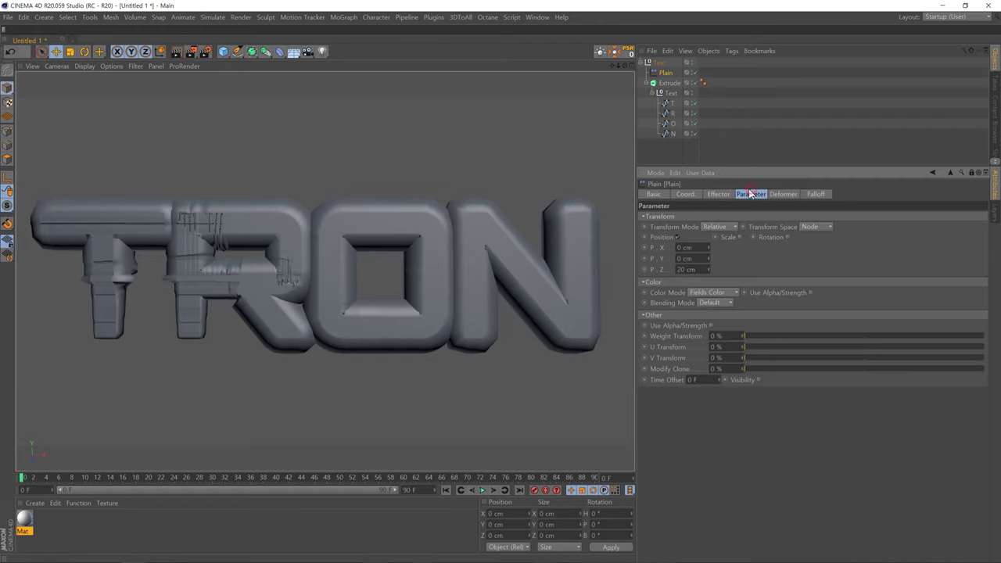
left_click(721, 194)
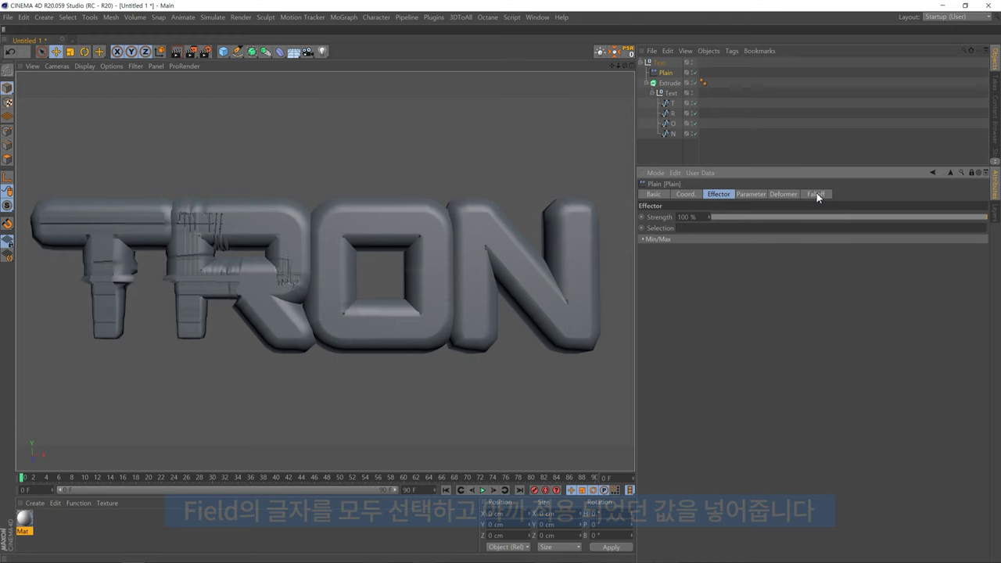
left_click(816, 194)
left_click_drag(672, 238, 672, 266)
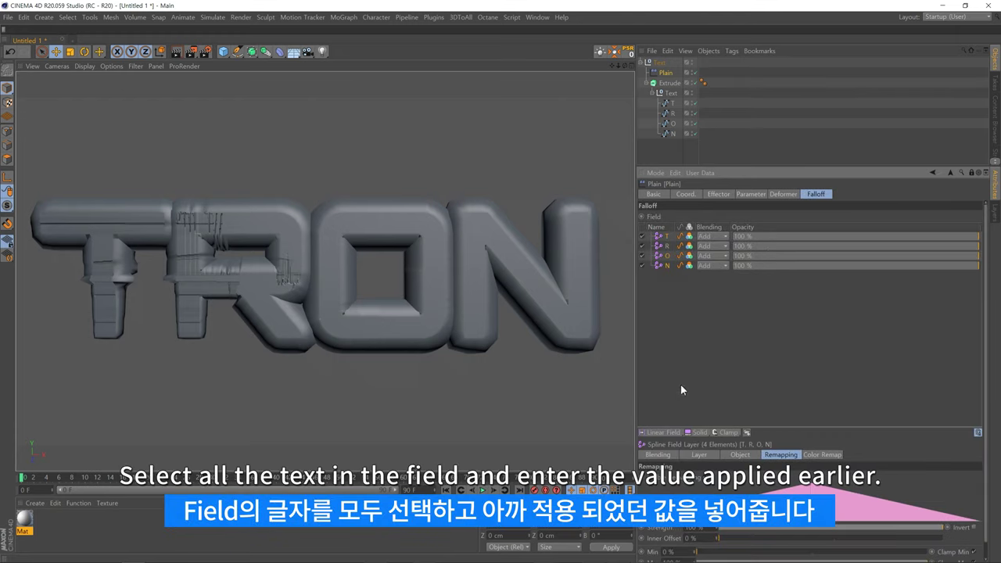
left_click_drag(691, 430, 694, 291)
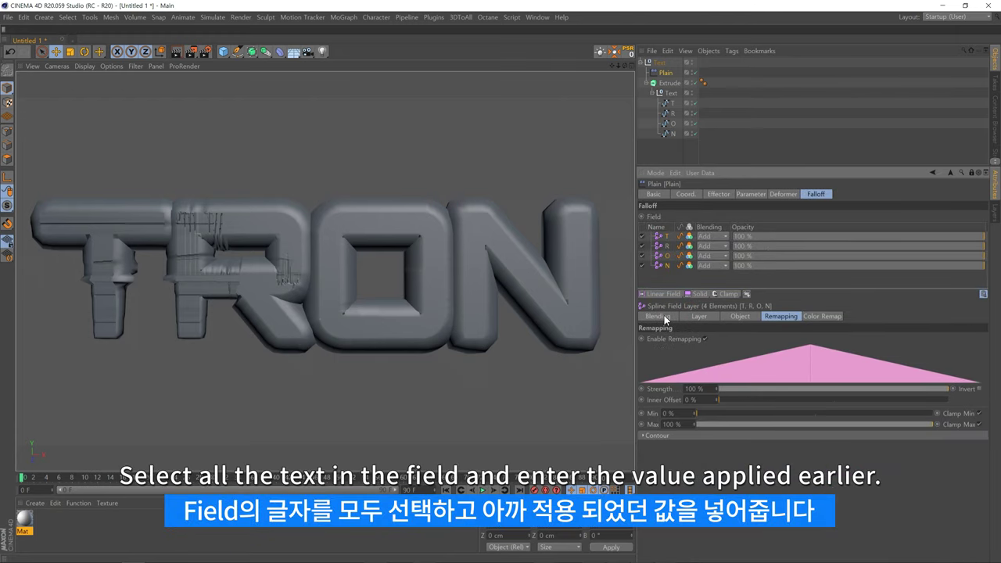
Set the fields' Spline Shape to Mask and Mask Falloff to Inside
left_click(700, 316)
left_click(702, 339)
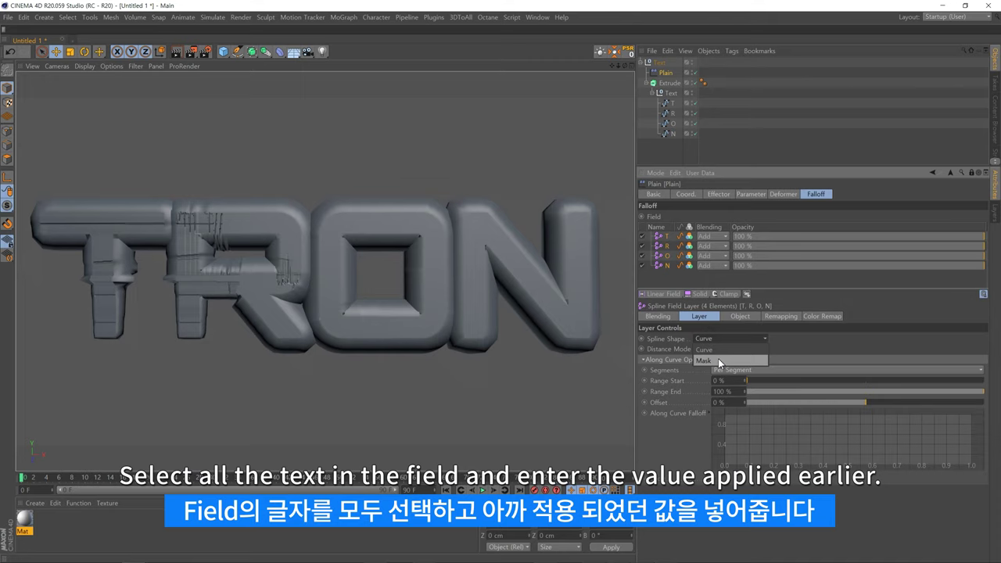
left_click(720, 361)
left_click(709, 359)
left_click(712, 372)
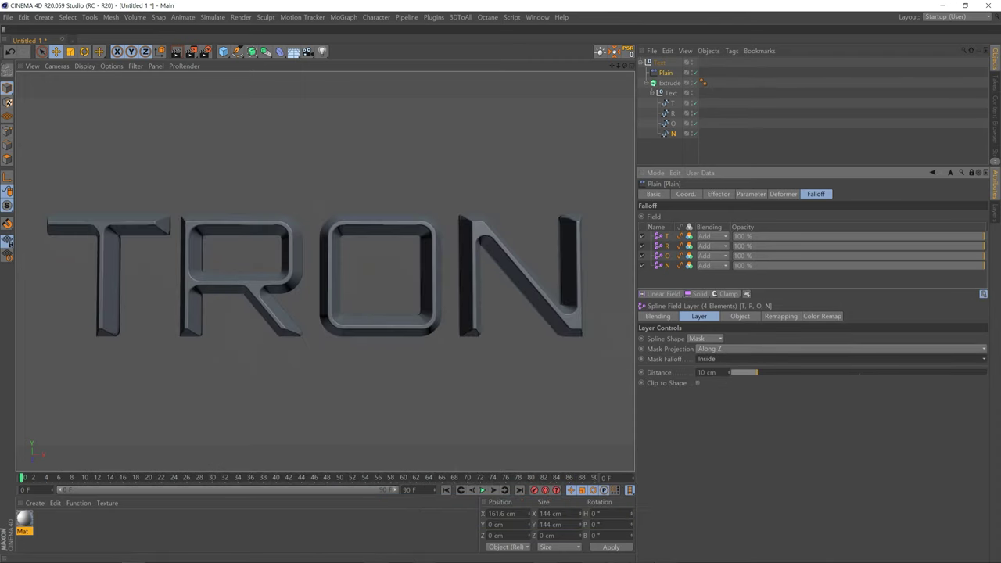
Set the letter fields' mask distance to 30 cm
left_click(719, 372)
type("30")
key("Return")
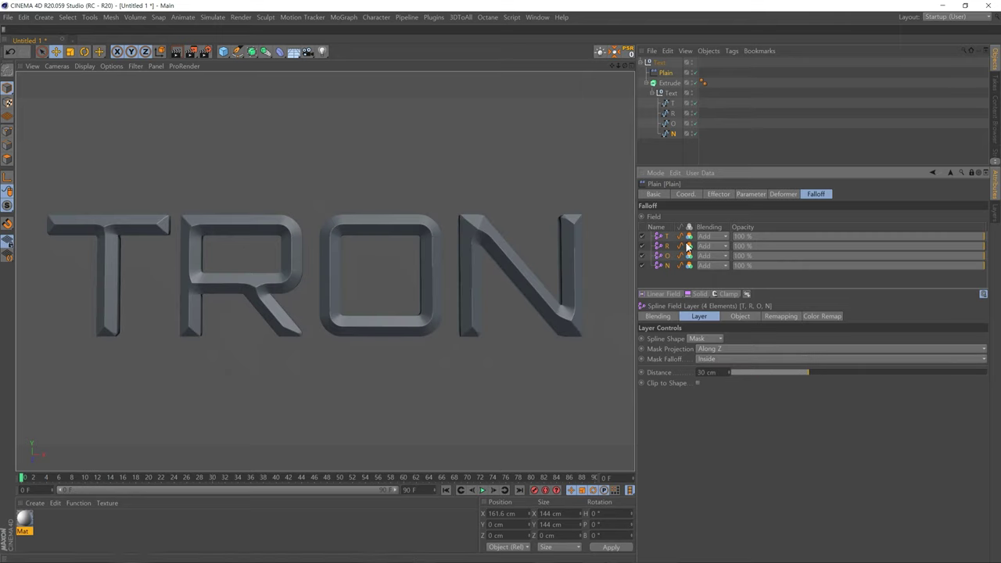
Set the fields' remapping Strength to 42% and Inner Offset to 62%
left_click(782, 317)
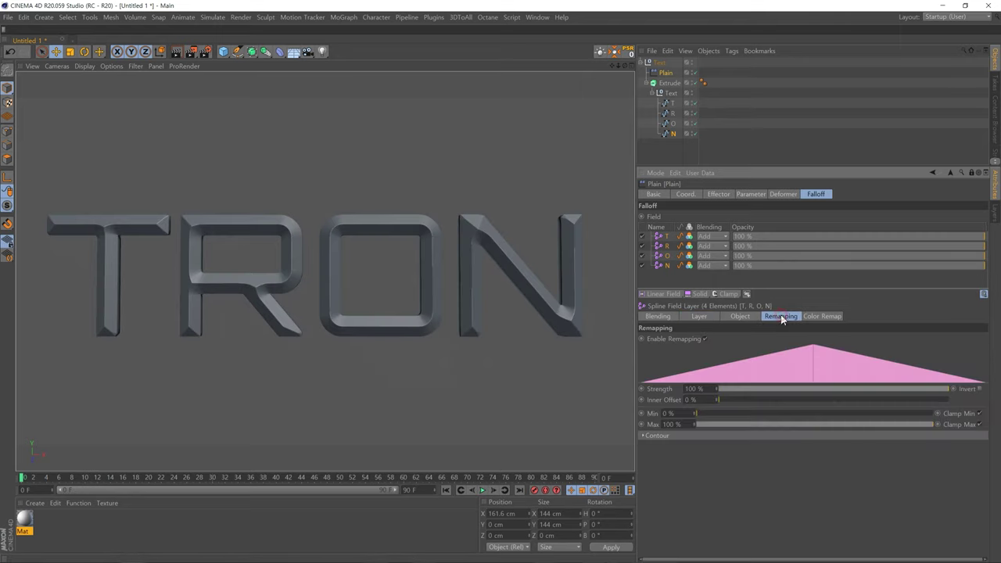
type("42")
key("Return")
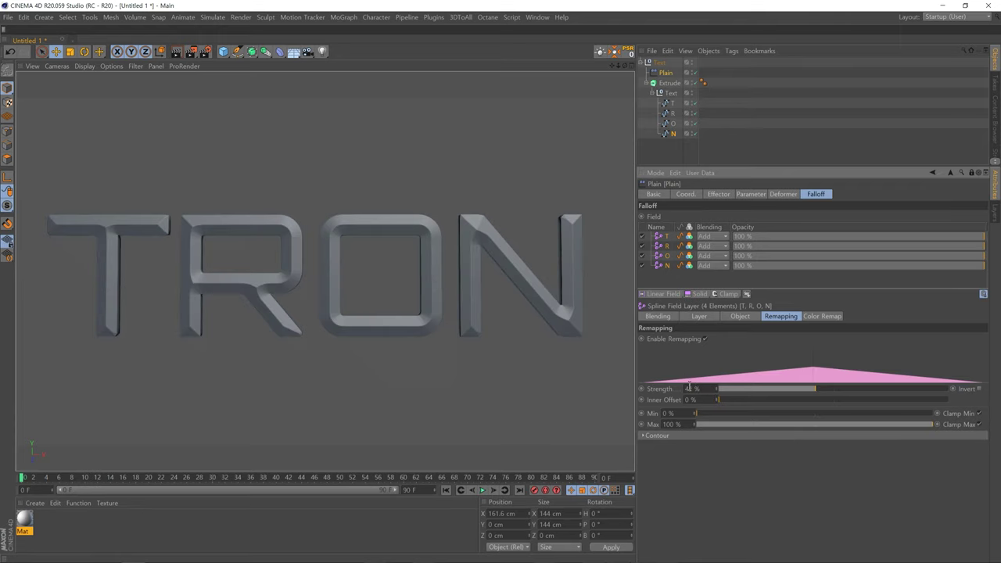
type("62")
key("Return")
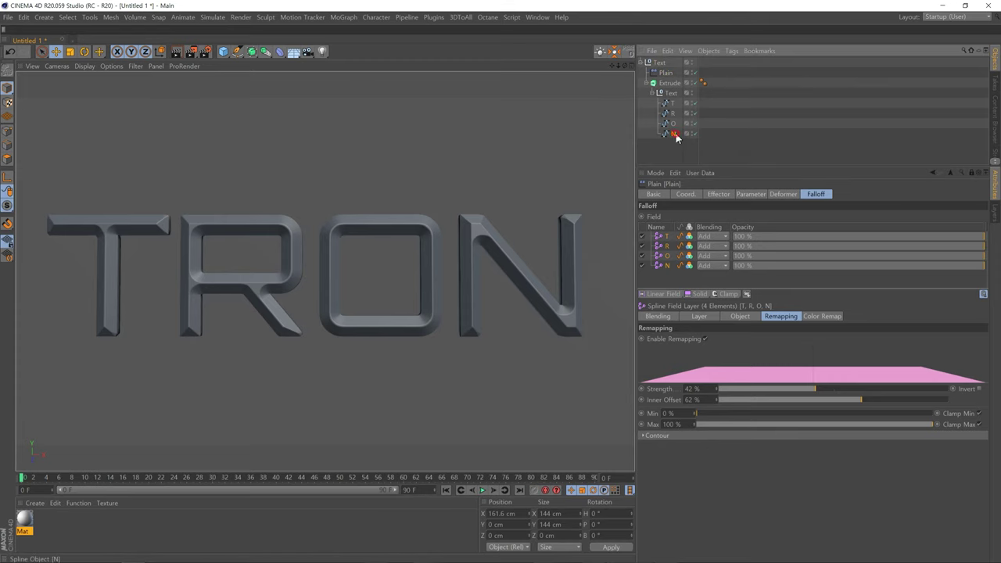
left_click(570, 248)
Fine-tune the N letter field's Inner Offset on its own
left_click(673, 135)
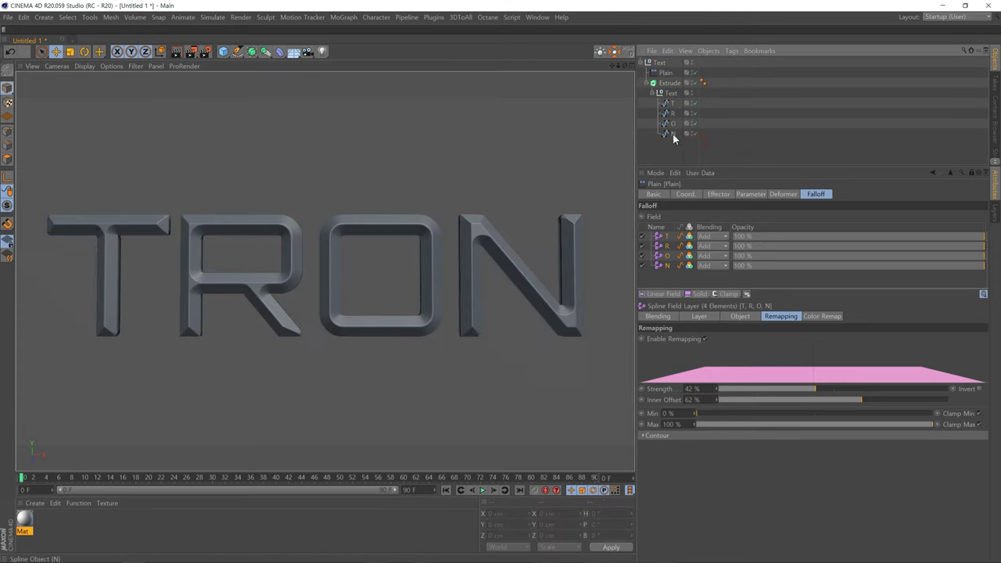
scroll(572, 198, "up", 3)
scroll(543, 241, "up", 3)
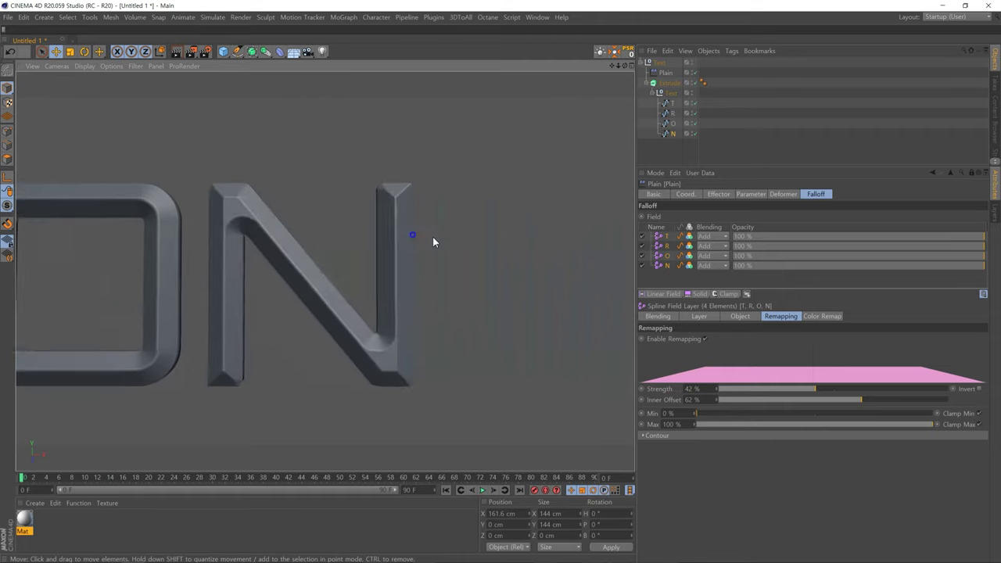
scroll(433, 236, "up", 3)
scroll(390, 250, "up", 3)
scroll(399, 235, "down", 3)
scroll(374, 238, "down", 1)
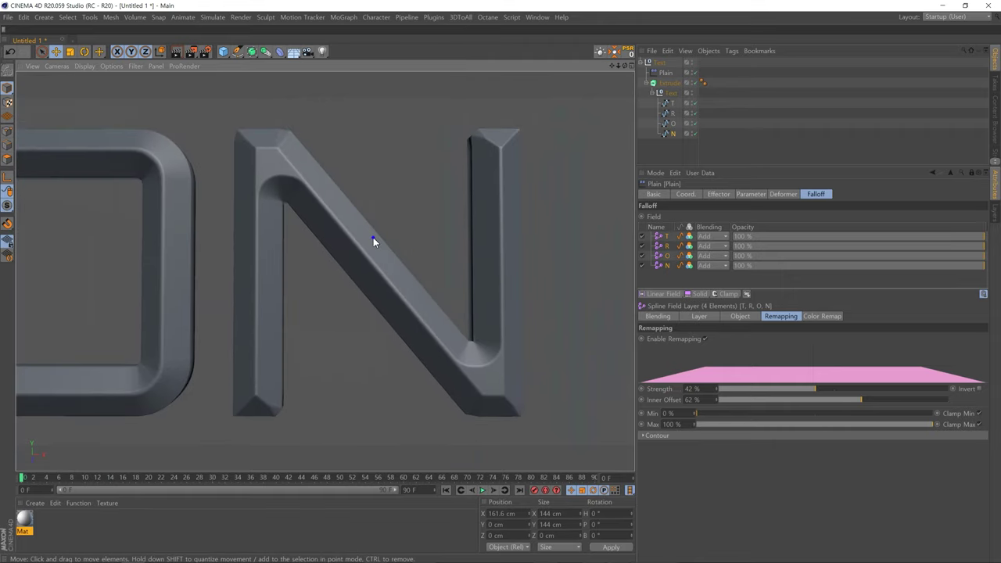
scroll(377, 240, "down", 1)
left_click(674, 266)
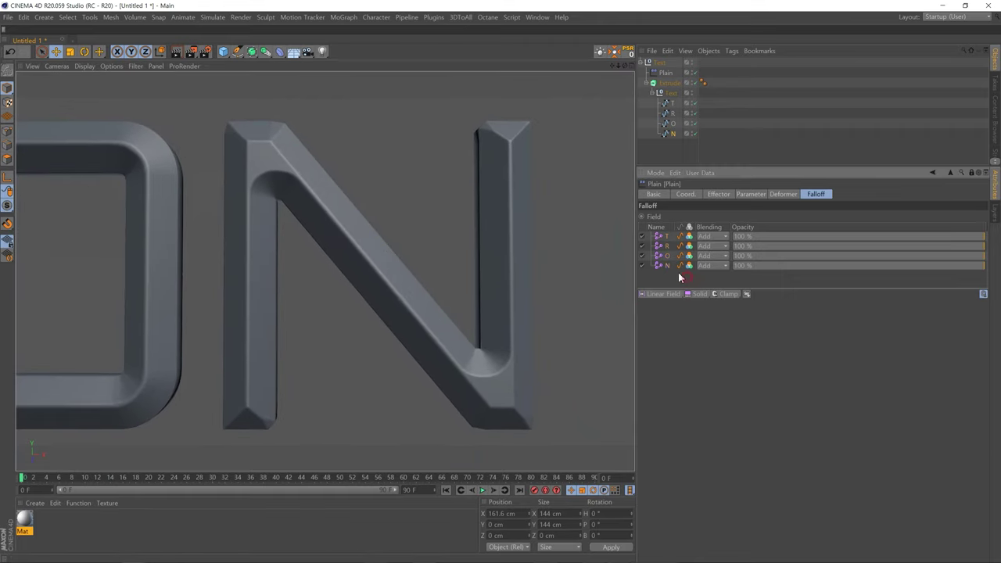
mouse_move(859, 401)
left_mouse_down()
mouse_move(875, 401)
mouse_move(859, 397)
left_mouse_up()
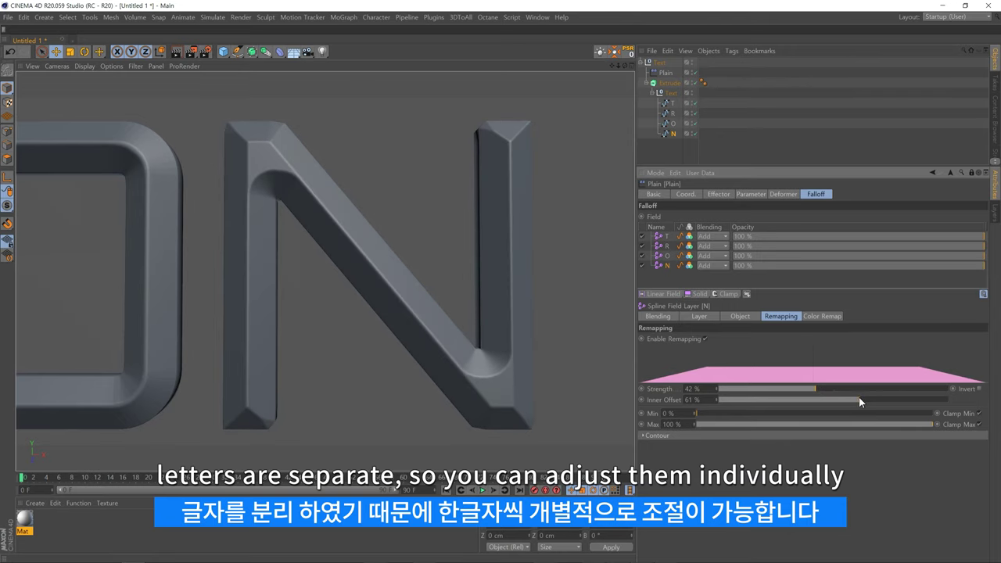
Lower the O letter field's Inner Offset slightly while viewing the R and O letters
mouse_move(502, 190)
left_mouse_down("alt")
mouse_move(560, 232)
mouse_move(491, 189)
mouse_move(501, 189)
left_mouse_up("alt")
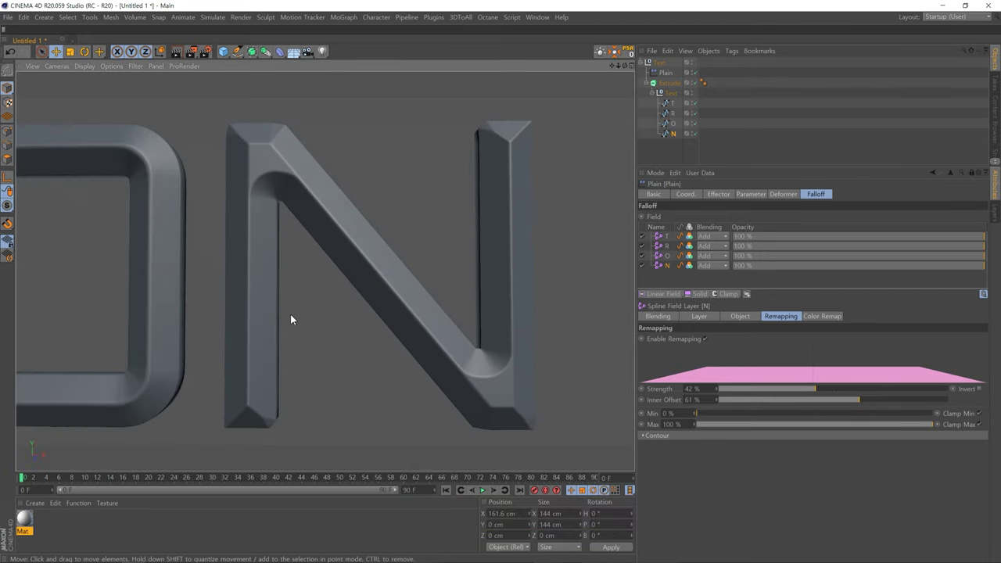
mouse_move(290, 314)
middle_mouse_down("alt")
mouse_move(398, 309)
mouse_move(463, 286)
middle_mouse_up("alt")
left_click(679, 258)
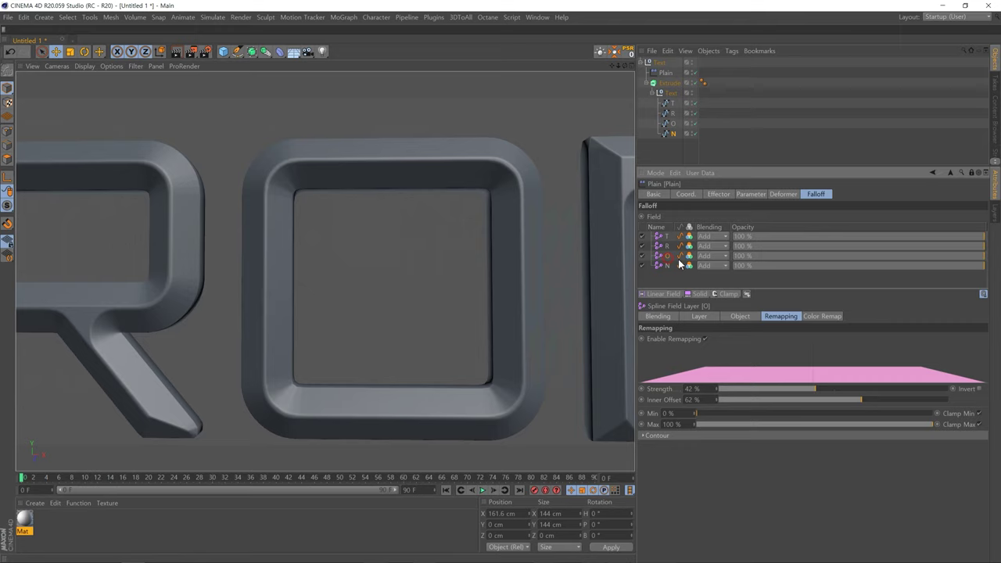
mouse_move(857, 403)
left_mouse_down()
mouse_move(841, 400)
mouse_move(858, 402)
left_mouse_up()
Adjust the R letter field's Inner Offset while checking the T and R letters
middle_click_drag(195, 258, 453, 259, "alt")
left_click(668, 245)
left_click_drag(859, 397, 859, 396)
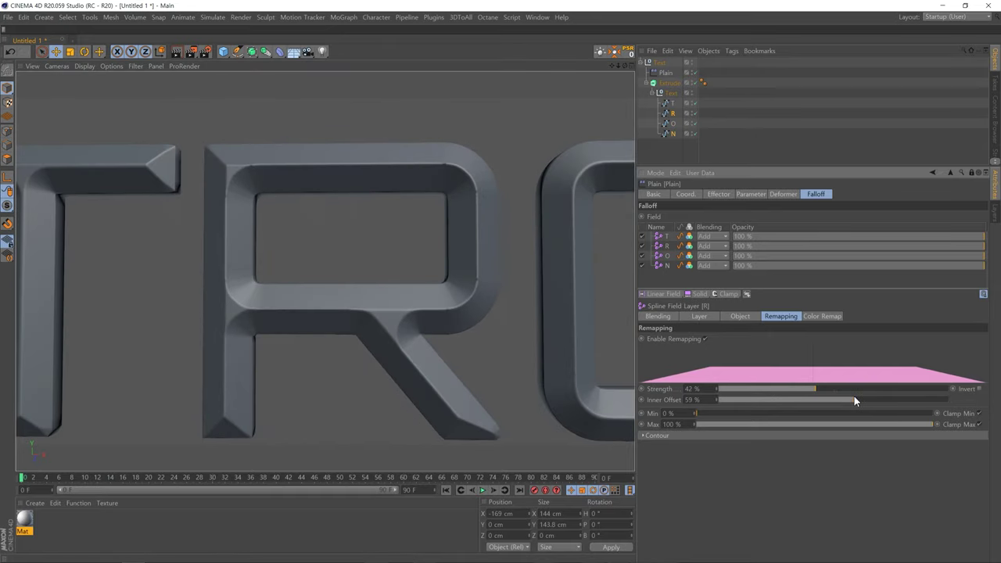
middle_click_drag(188, 286, 373, 302, "alt")
left_click_drag(860, 400, 859, 399)
Select the T letter's field and inspect the bevelled TRON letters from an angle
left_click(668, 236)
scroll(419, 252, "up", 2)
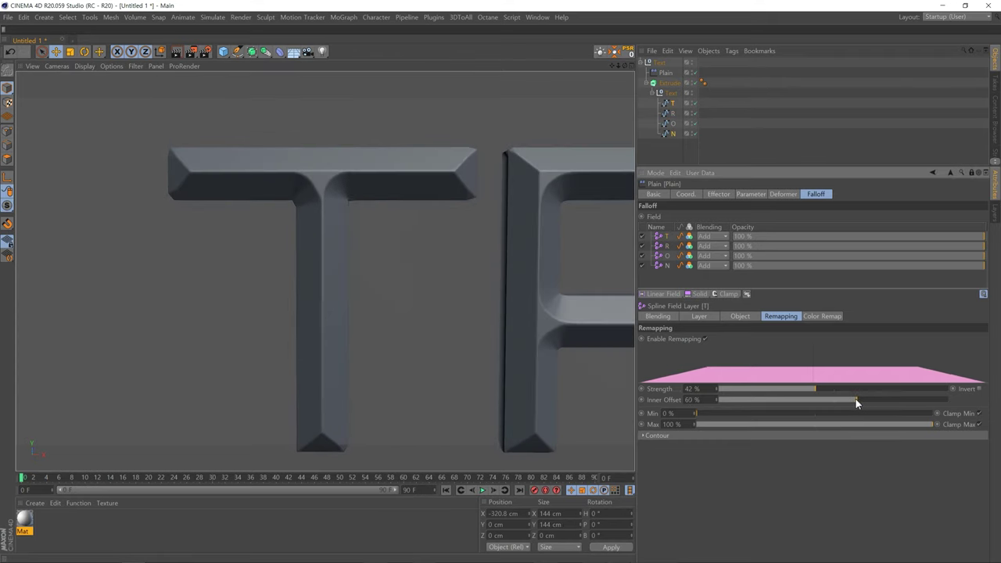
mouse_move(356, 230)
left_mouse_down("alt")
mouse_move(425, 235)
mouse_move(311, 262)
left_mouse_up("alt")
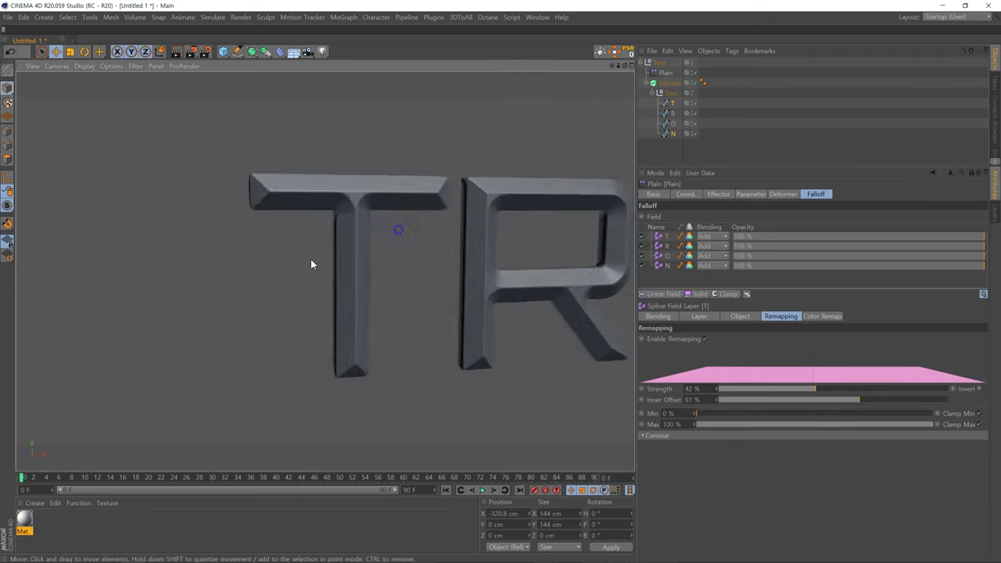
scroll(360, 257, "down", 2)
mouse_move(376, 253)
left_mouse_down("alt")
mouse_move(309, 257)
mouse_move(376, 267)
left_mouse_up("alt")
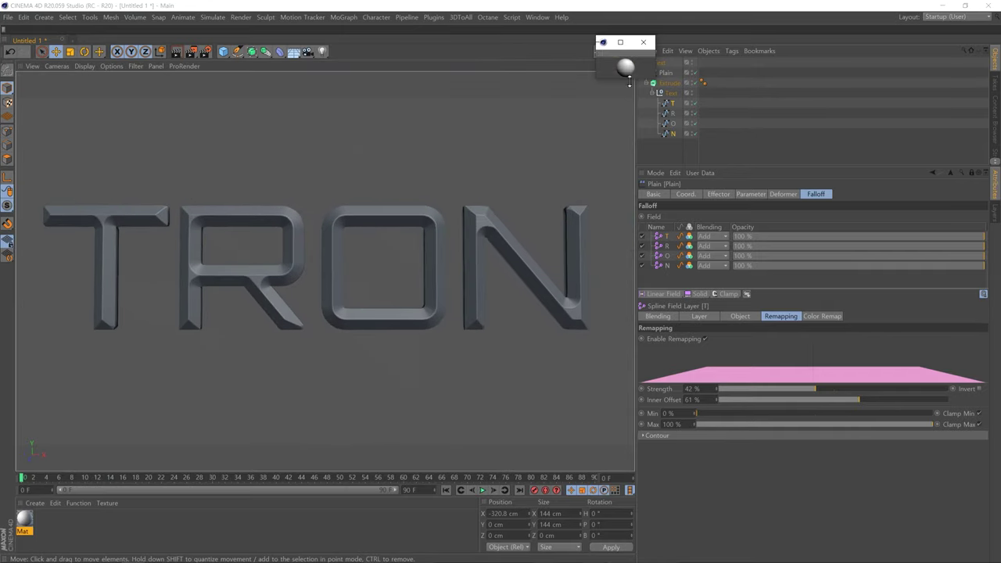
Adjust the viewport's default light direction and recenter the view on TRON
left_click_drag(615, 67, 631, 67)
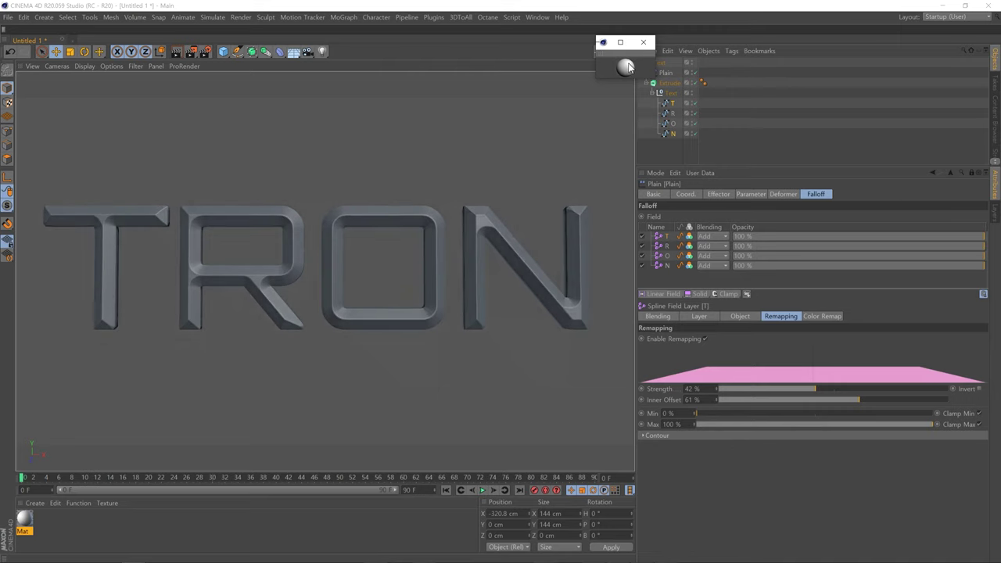
left_click(643, 42)
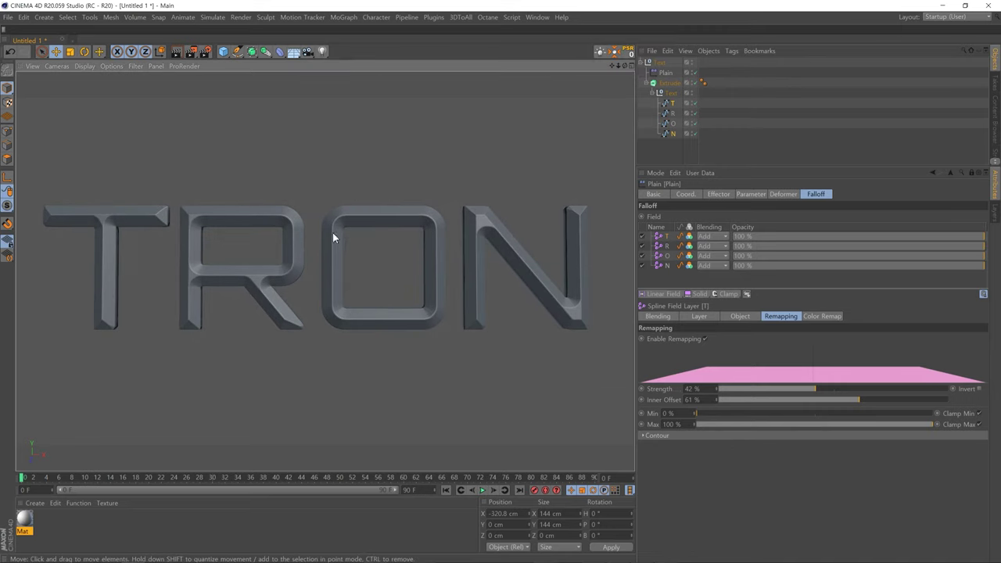
mouse_move(399, 231)
left_mouse_down("alt")
mouse_move(424, 291)
mouse_move(155, 220)
mouse_move(365, 242)
mouse_move(404, 235)
mouse_move(384, 241)
left_mouse_up("alt")
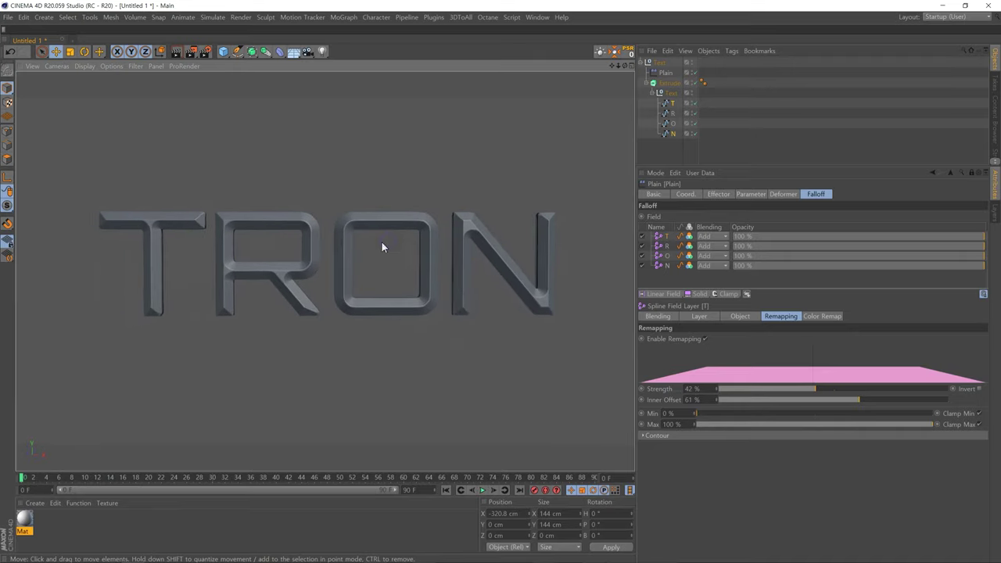
middle_click_drag(387, 242, 370, 245, "alt")
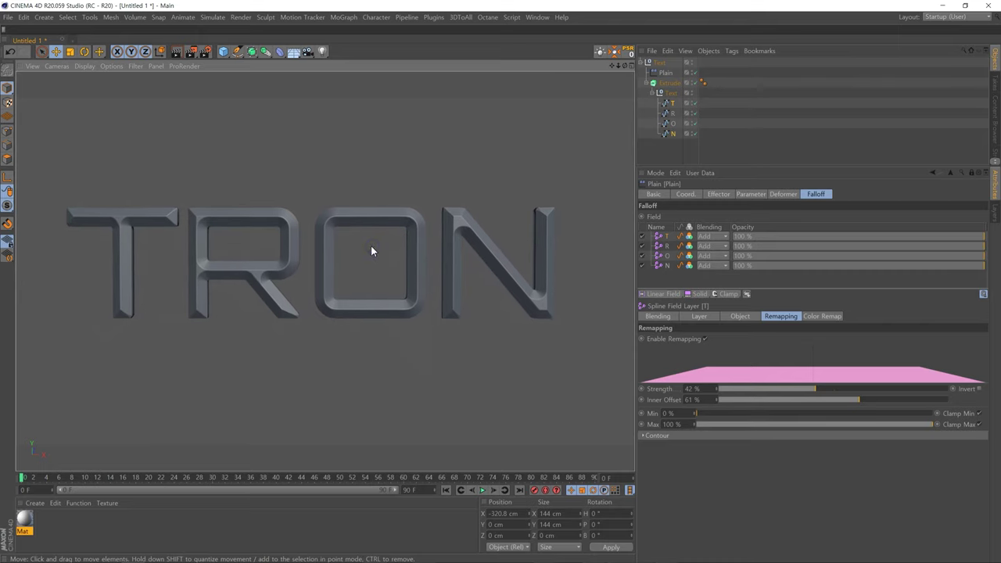
Collapse the Extrude hierarchy and apply the Mat material to the Extrude object
left_click(646, 83)
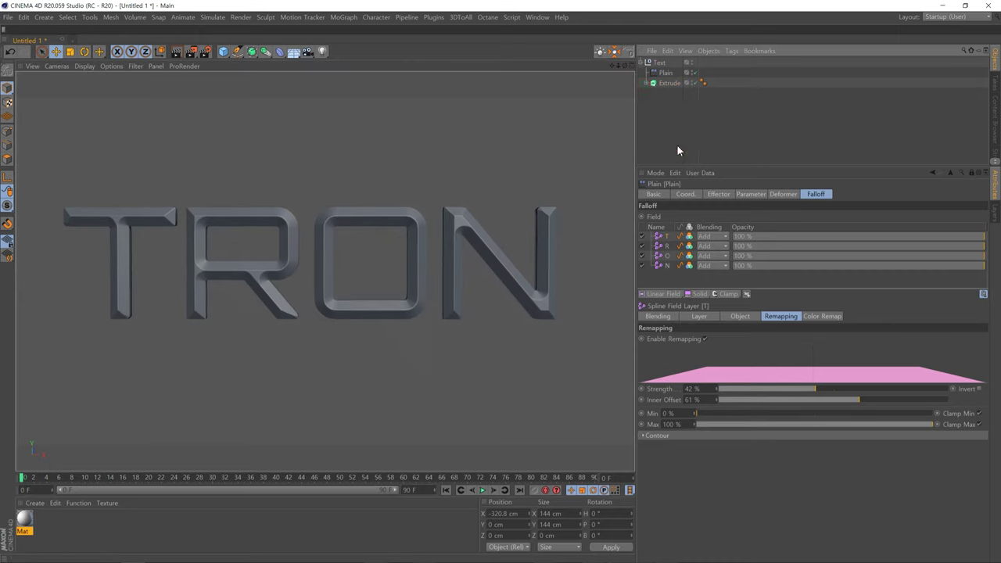
left_click(660, 195)
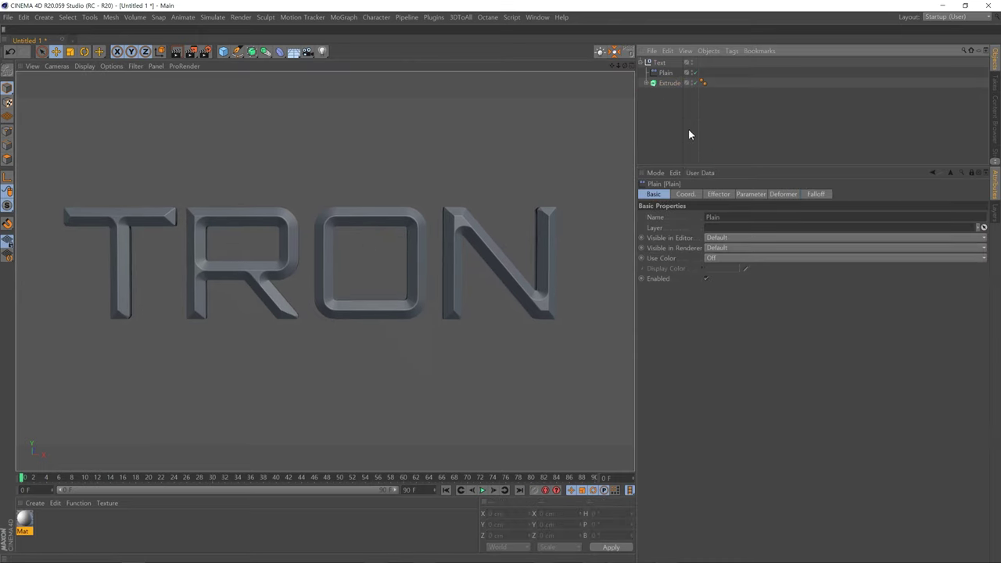
left_click_drag(176, 470, 234, 353)
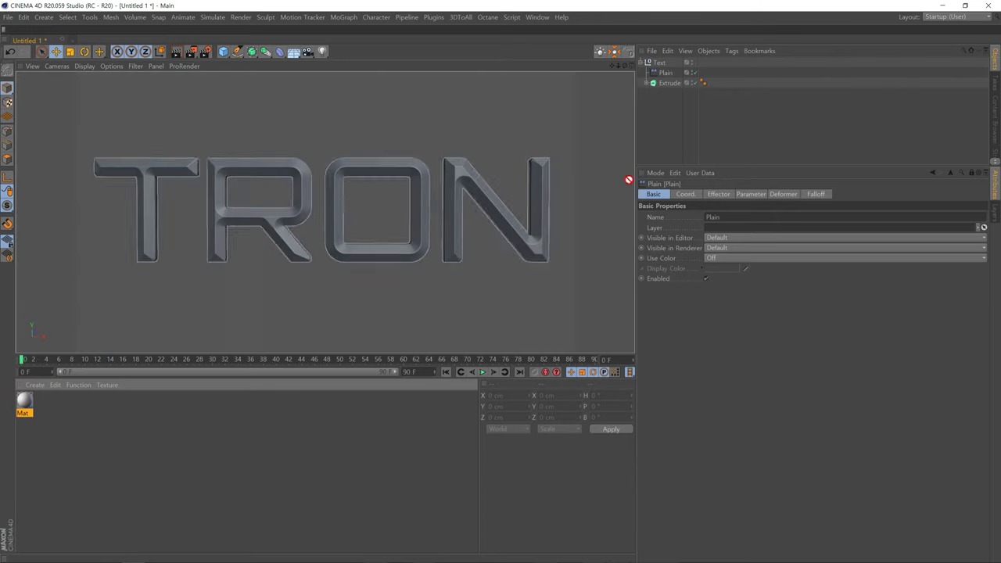
left_click_drag(671, 88, 714, 83)
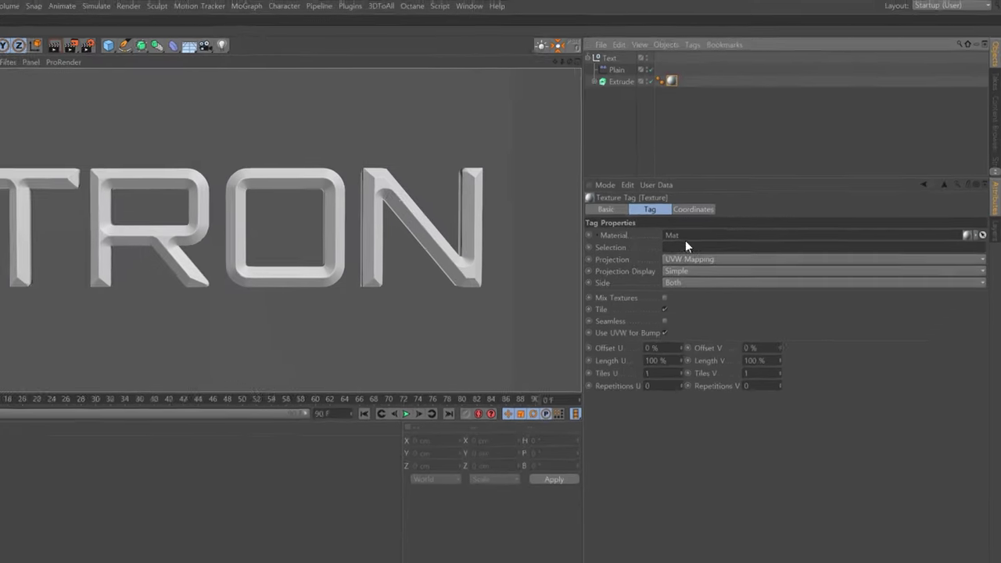
Color the Mat material yellow (H 46, S 100%, V 100%) for the front caps
left_click(726, 227)
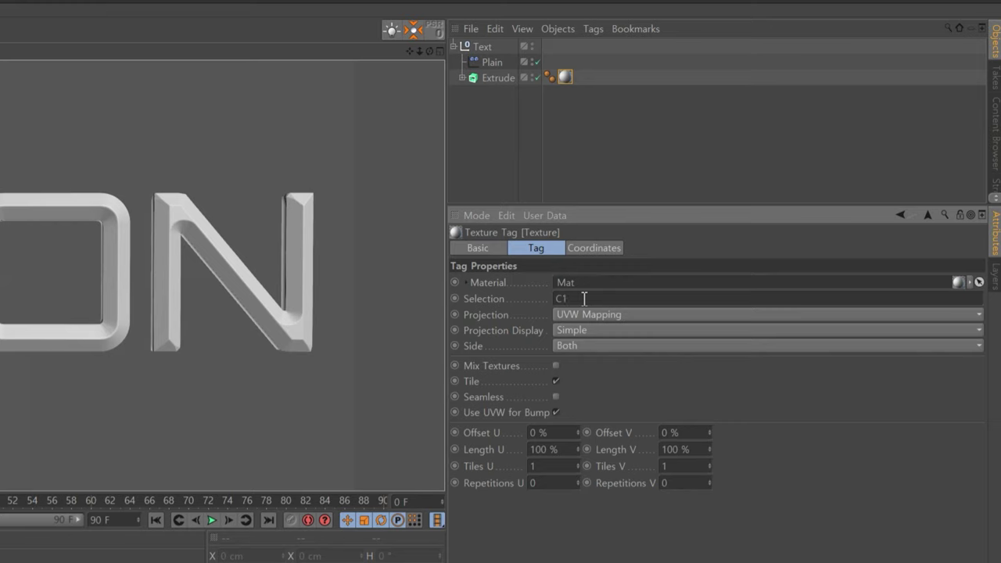
double_click(566, 77)
left_click(552, 358)
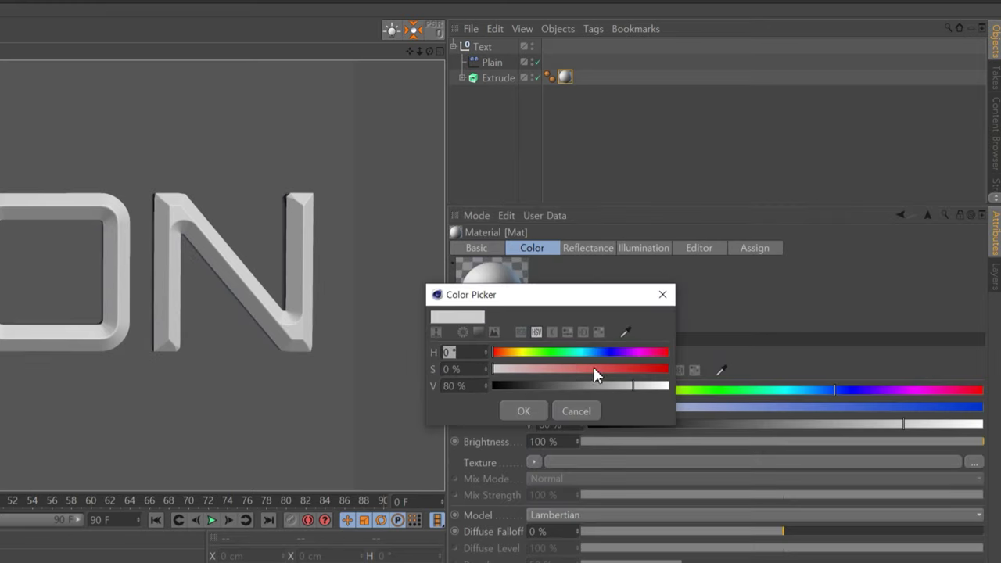
left_click_drag(516, 369, 702, 383)
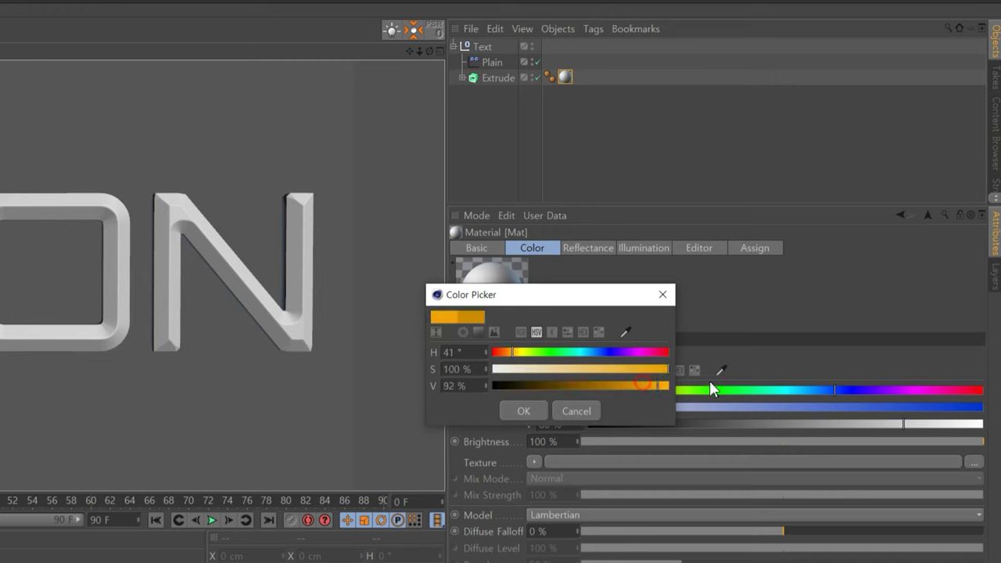
left_click_drag(511, 353, 516, 356)
left_click(524, 411)
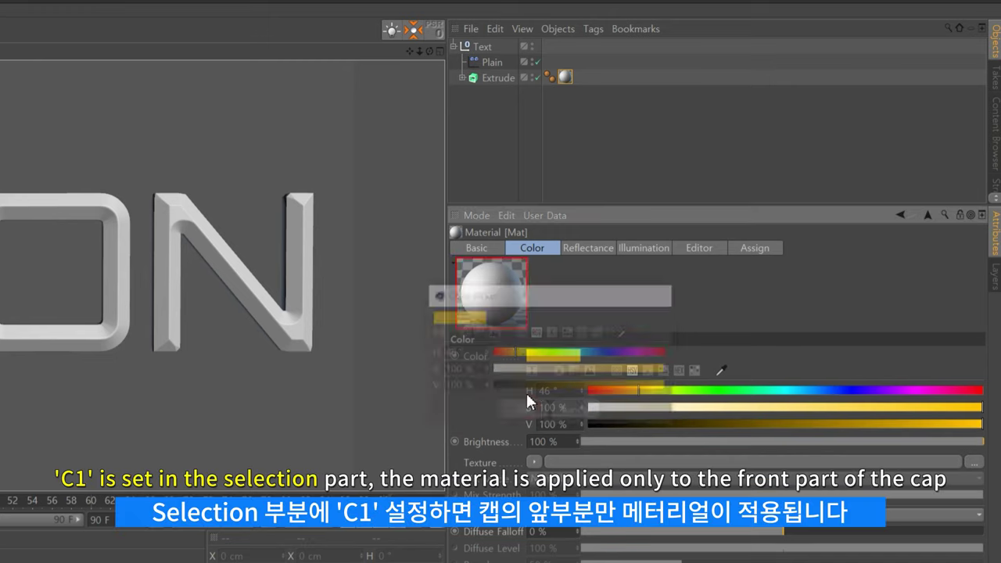
mouse_move(253, 273)
left_mouse_down("alt")
mouse_move(157, 287)
mouse_move(164, 317)
mouse_move(162, 290)
mouse_move(199, 286)
mouse_move(241, 306)
mouse_move(266, 280)
mouse_move(270, 306)
mouse_move(320, 349)
mouse_move(407, 329)
mouse_move(240, 261)
mouse_move(96, 284)
left_mouse_up("alt")
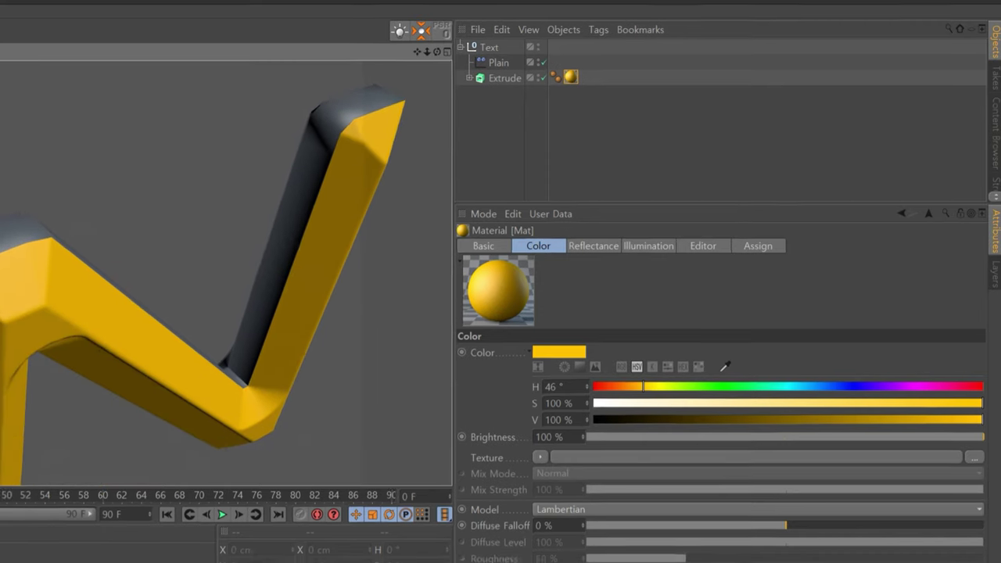
left_click(84, 452)
Create a new material Mat.1 and apply it to the Extrude object for the C2 back caps
double_click(84, 452)
left_click_drag(24, 401, 683, 164)
left_click_drag(678, 88, 679, 83)
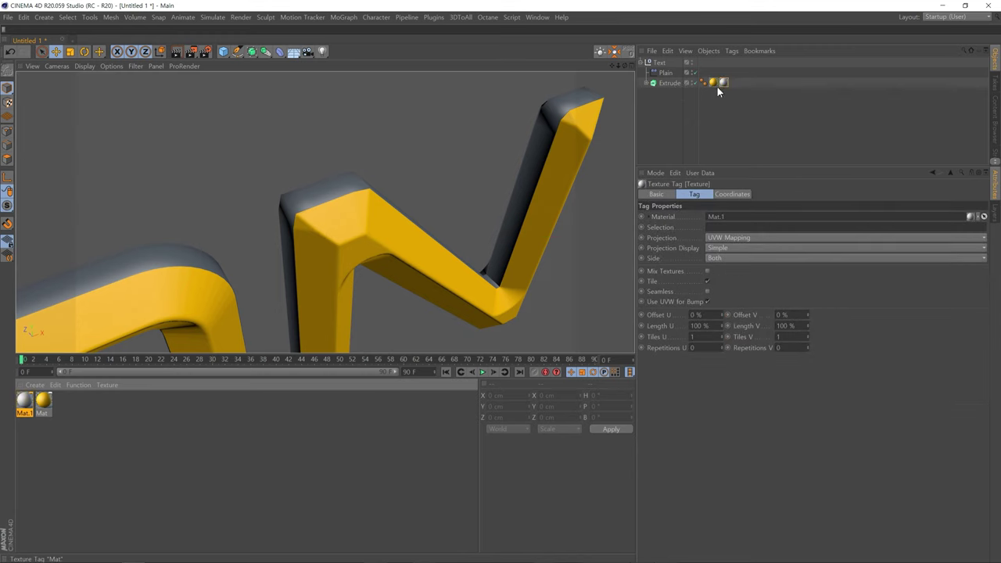
left_click(723, 82)
type("C2")
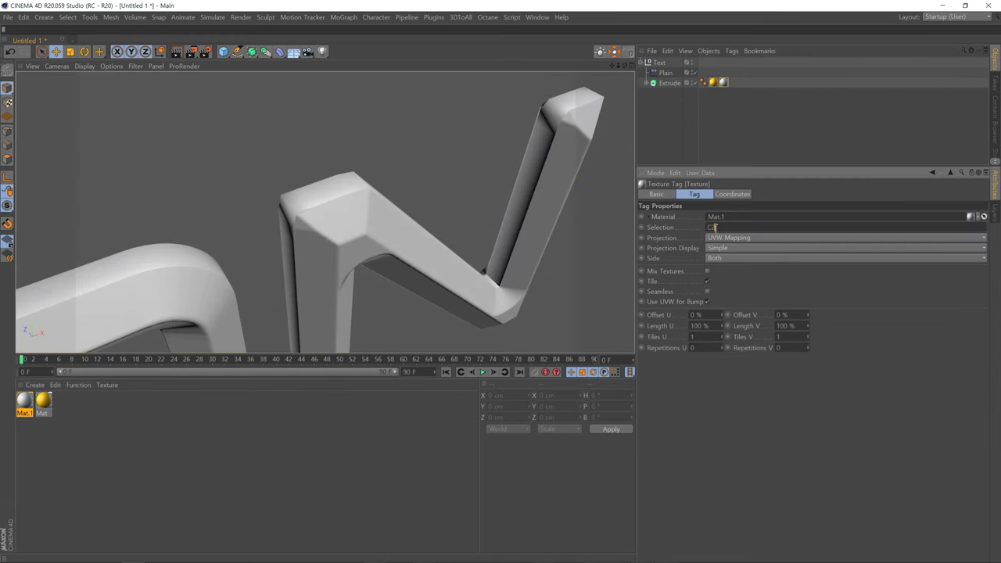
Color Mat.1 blue (H 201, S 100%, V 100%) and check the back caps
double_click(723, 82)
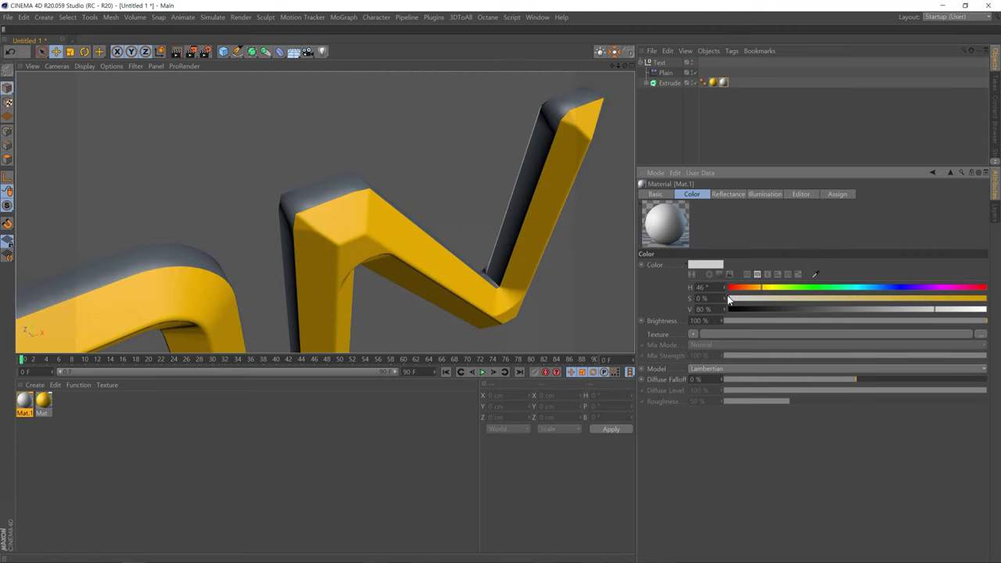
left_click(711, 271)
left_click(736, 261)
left_click(786, 273)
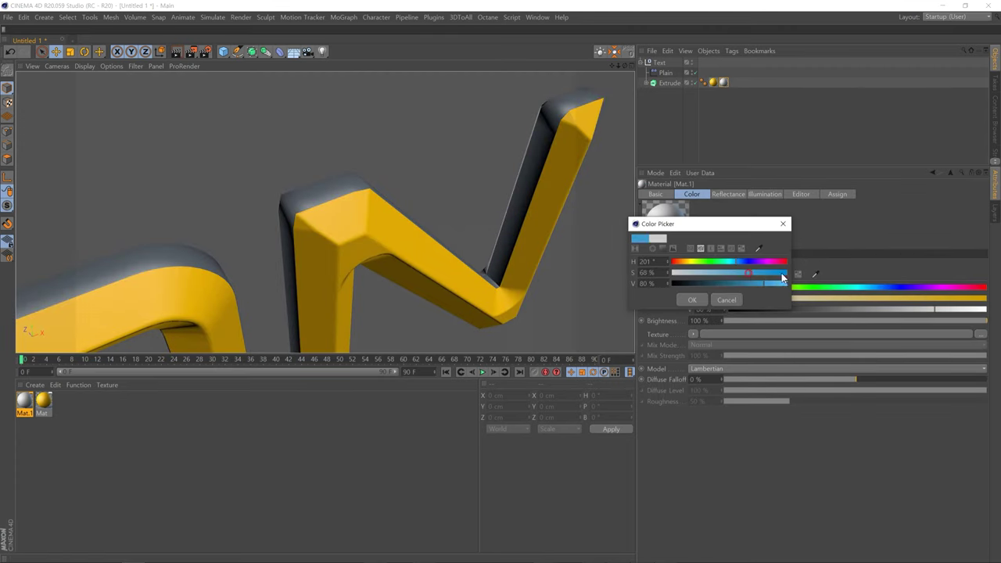
left_click(786, 284)
left_click(692, 300)
mouse_move(474, 206)
left_mouse_down("alt")
mouse_move(277, 179)
mouse_move(400, 203)
mouse_move(364, 195)
mouse_move(481, 161)
mouse_move(504, 170)
mouse_move(452, 216)
mouse_move(395, 174)
left_mouse_up("alt")
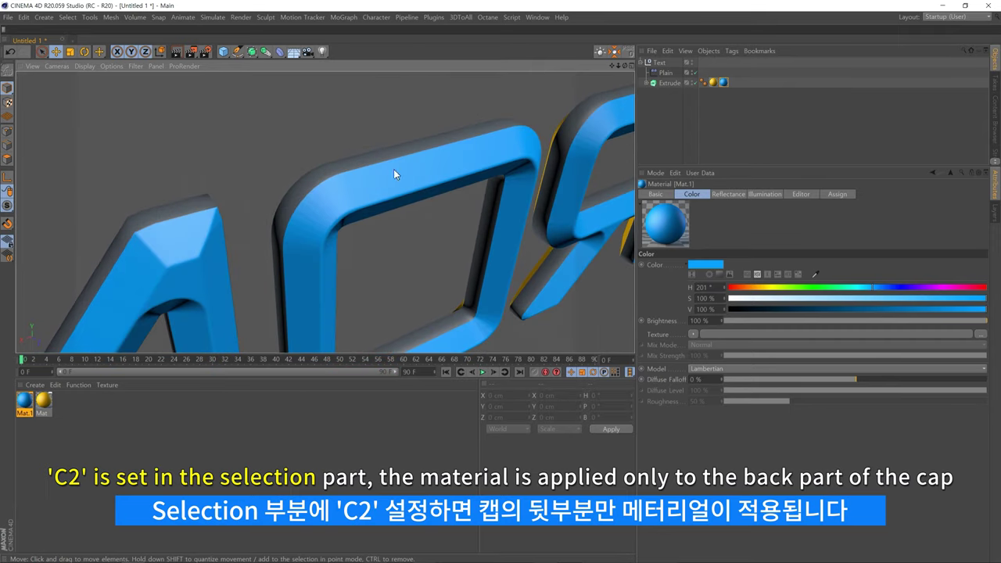
double_click(36, 428)
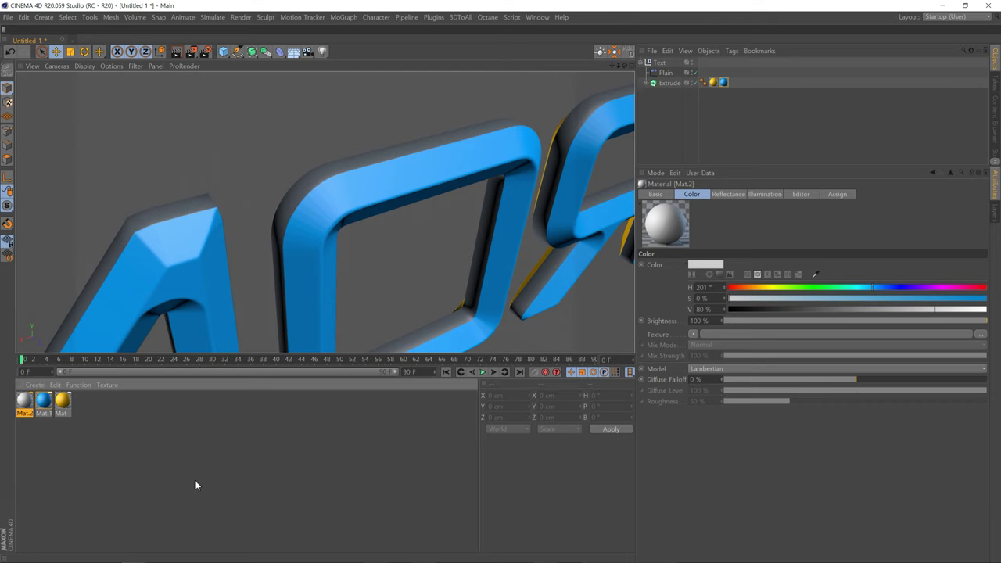
Replace the extra material with Mat.2 on Extrude, darkened to 30% brightness
key("Delete")
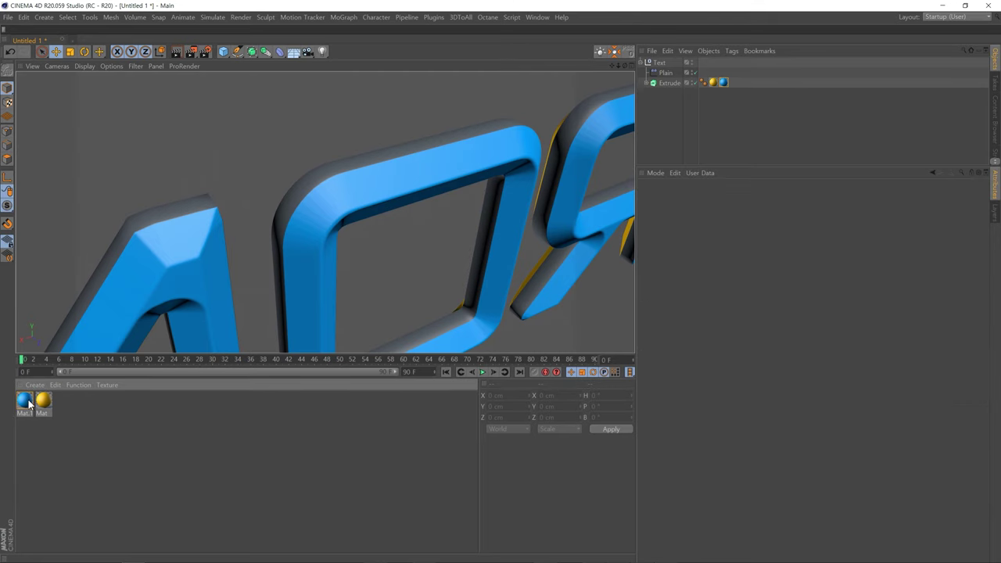
double_click(255, 456)
left_click_drag(41, 401, 688, 82)
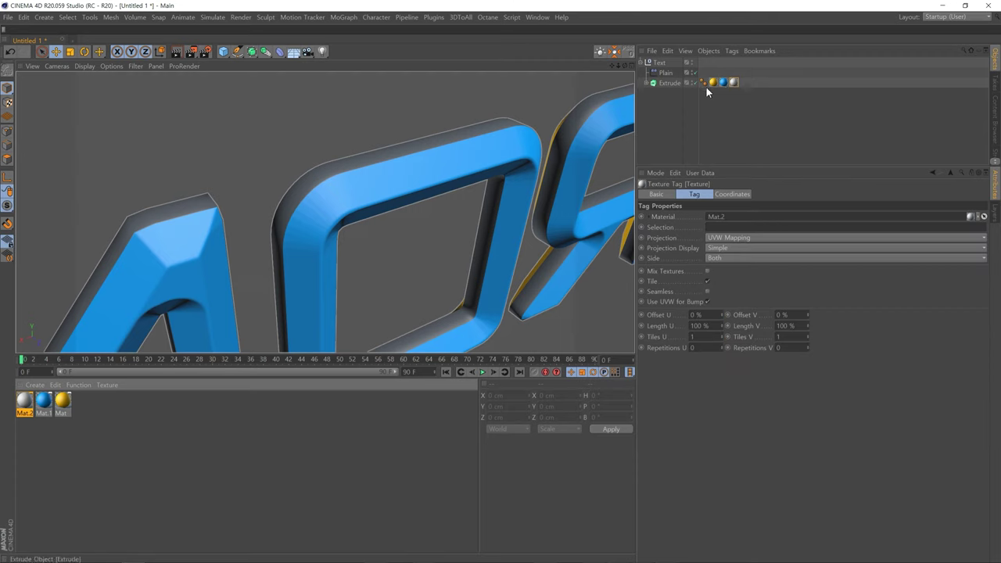
double_click(734, 82)
left_click(712, 264)
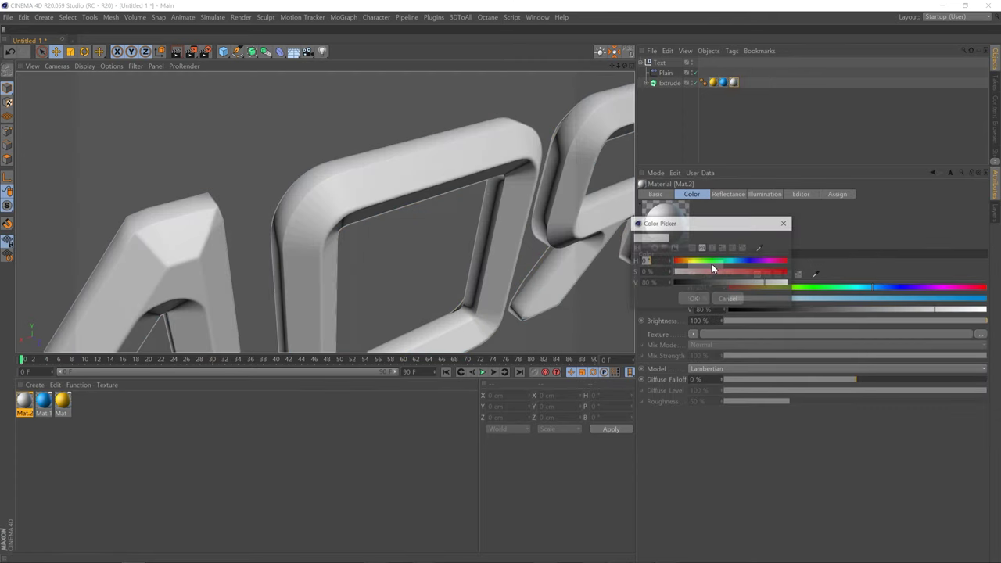
left_click_drag(726, 282, 704, 287)
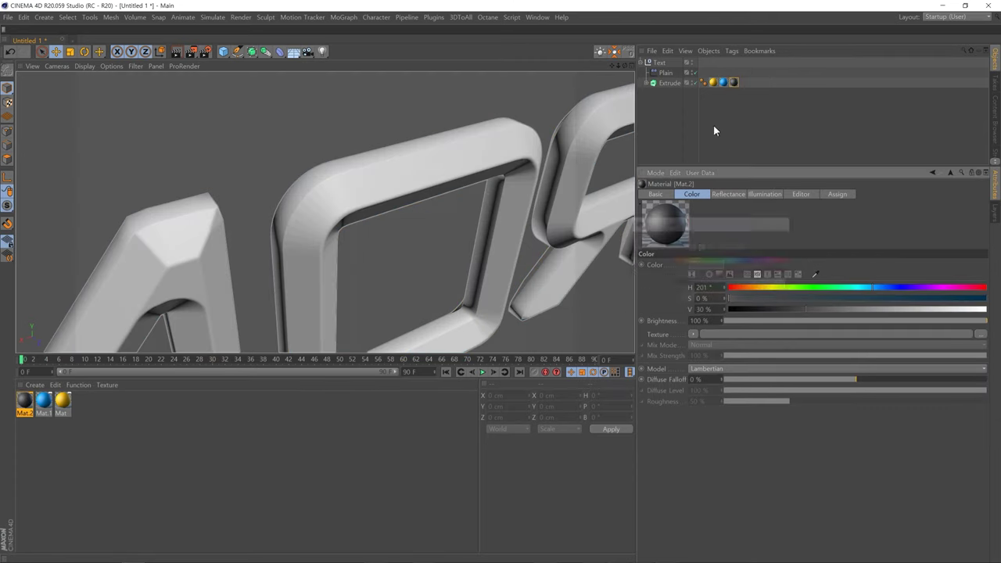
Move the dark material tag left of the cap material tags
left_click(713, 82)
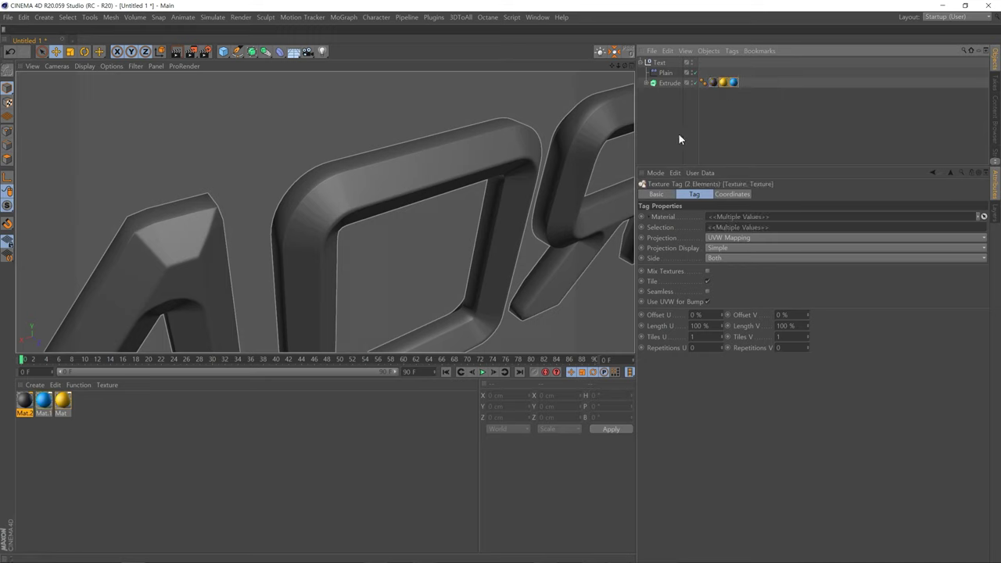
mouse_move(482, 181)
left_mouse_down("alt")
mouse_move(436, 172)
mouse_move(504, 174)
mouse_move(587, 203)
mouse_move(557, 183)
mouse_move(476, 210)
mouse_move(461, 228)
mouse_move(418, 207)
mouse_move(460, 198)
mouse_move(405, 170)
mouse_move(512, 192)
mouse_move(478, 247)
mouse_move(450, 252)
mouse_move(382, 170)
mouse_move(371, 211)
mouse_move(397, 204)
mouse_move(380, 226)
mouse_move(371, 219)
left_mouse_up("alt")
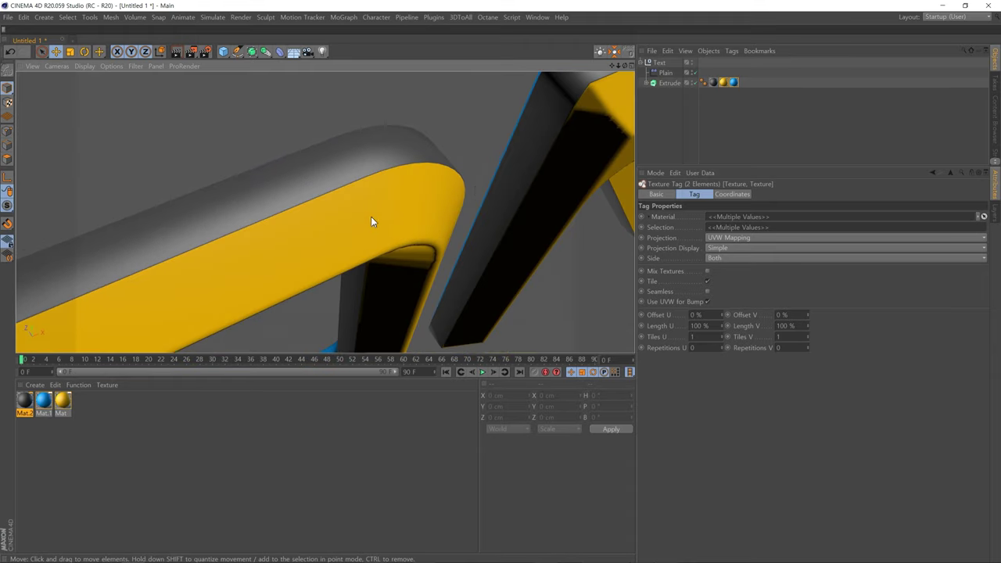
left_click(734, 117)
Create material Mat.3 and apply it to Extrude, limited to the R1 front cap edge
double_click(86, 455)
left_click_drag(24, 401, 673, 145)
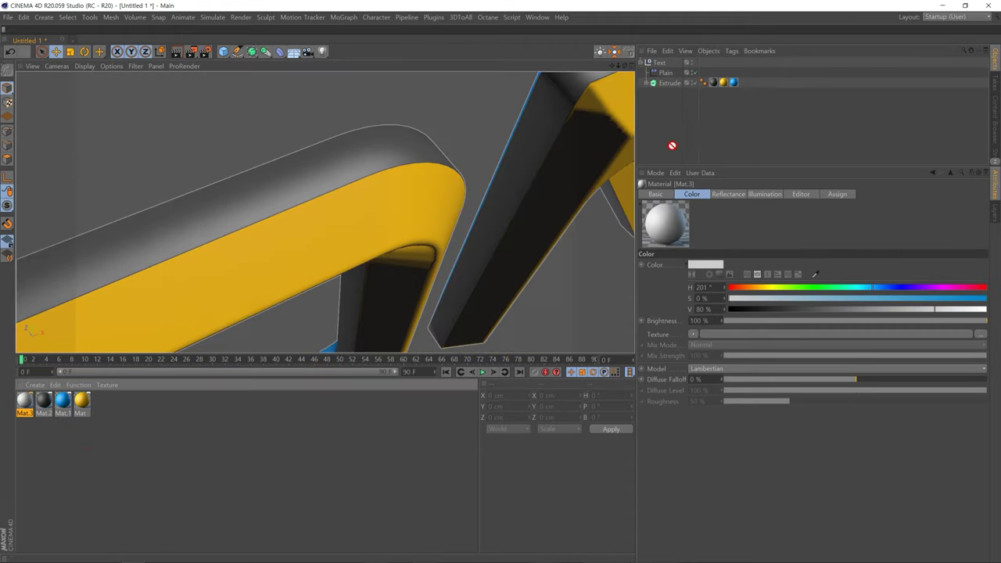
left_click_drag(671, 92, 671, 86)
double_click(744, 83)
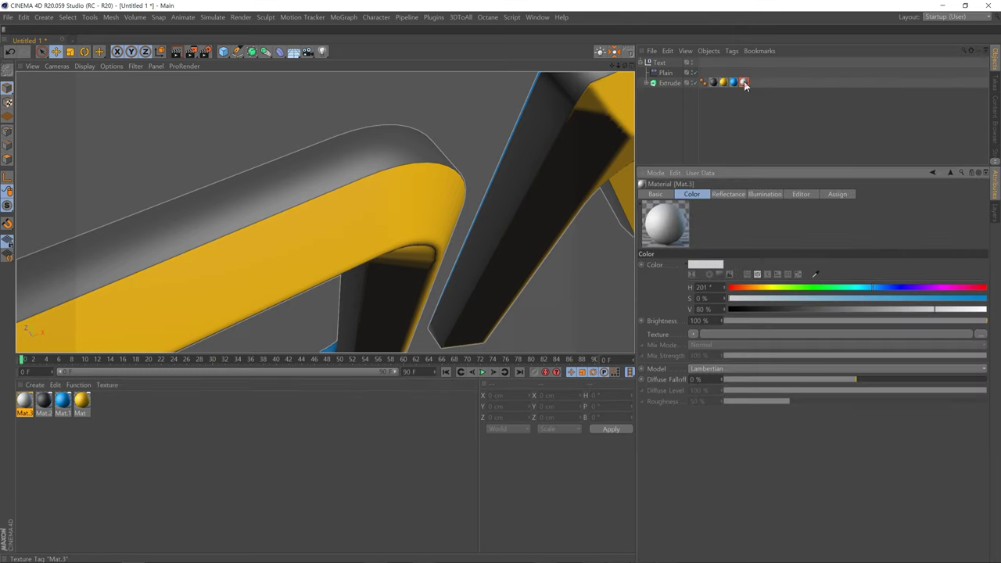
left_click(744, 82)
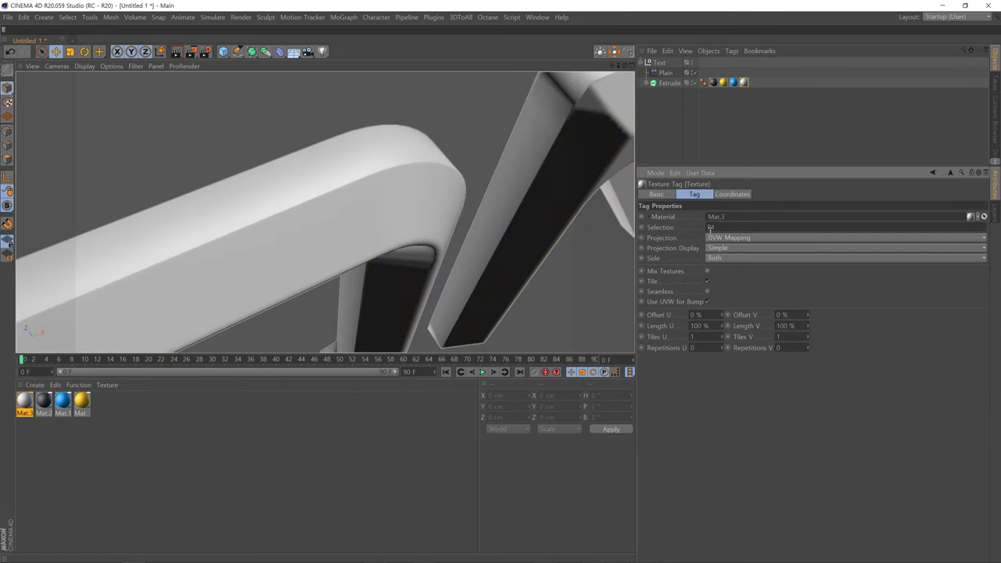
Set Mat.3's colour to bright green (H 135, S/V 100%)
double_click(744, 83)
left_click(707, 265)
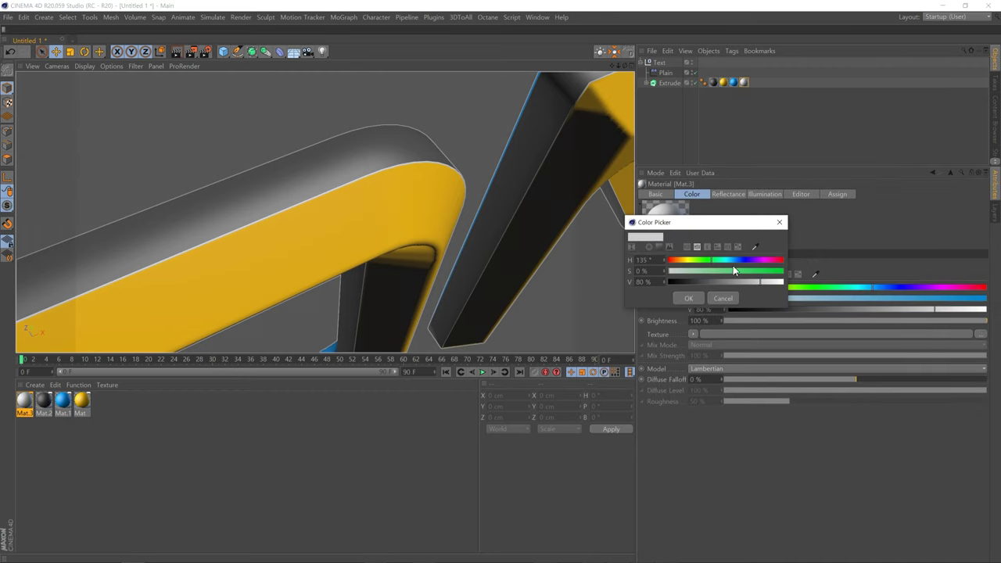
left_click_drag(761, 281, 783, 282)
left_click(689, 298)
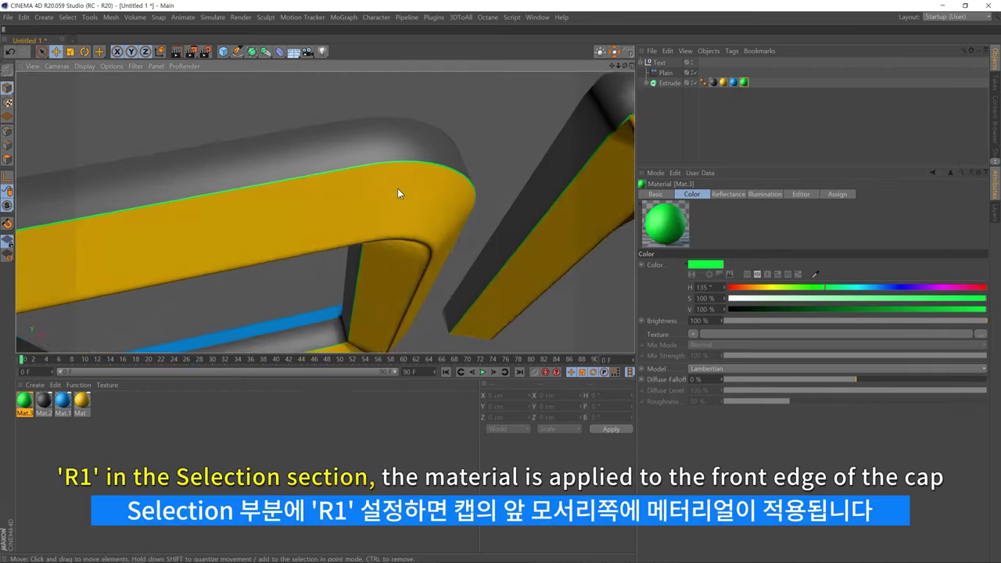
double_click(119, 424)
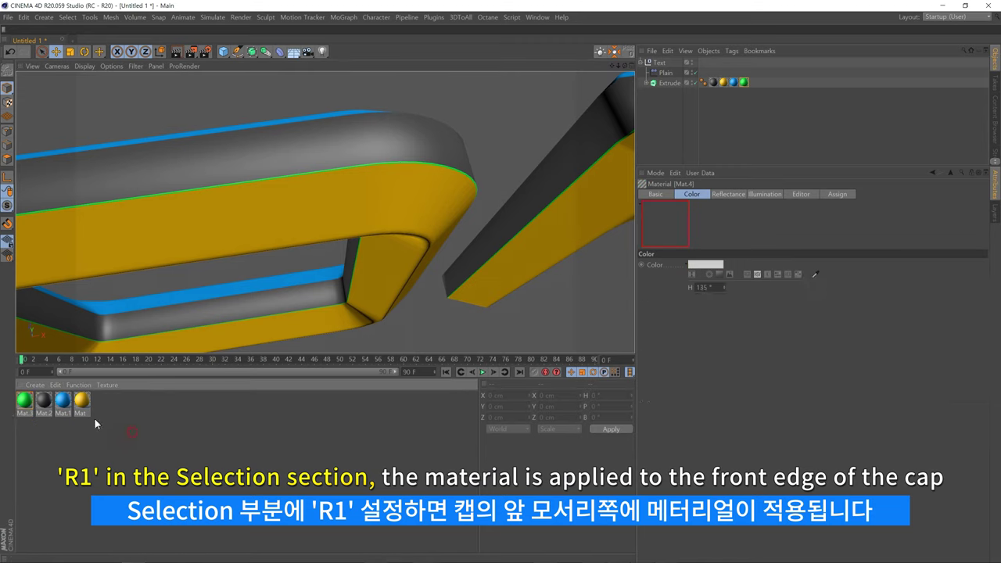
Apply new material Mat.4 to Extrude and restrict its tag selection to R2
left_click_drag(25, 401, 699, 83)
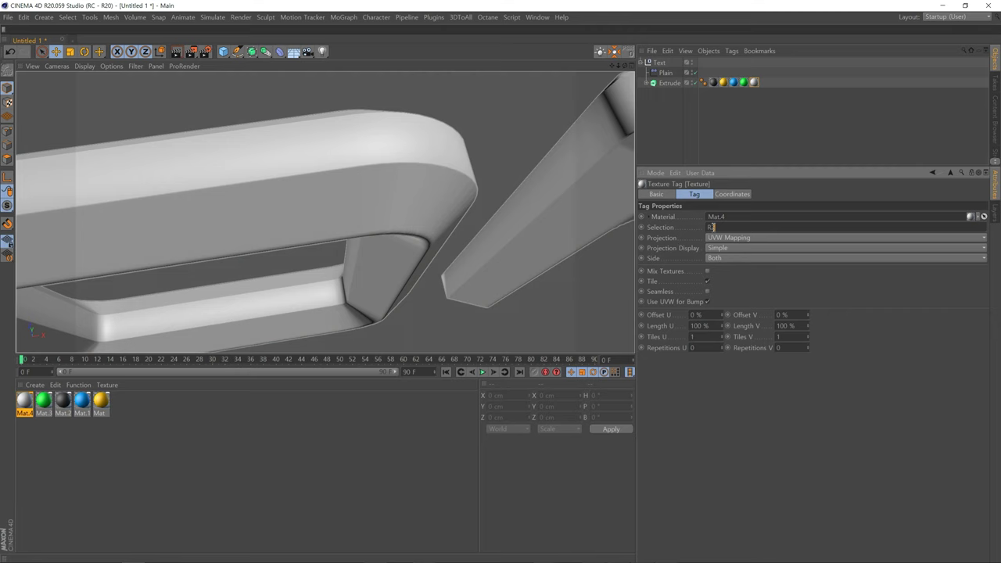
type("R2")
key("Return")
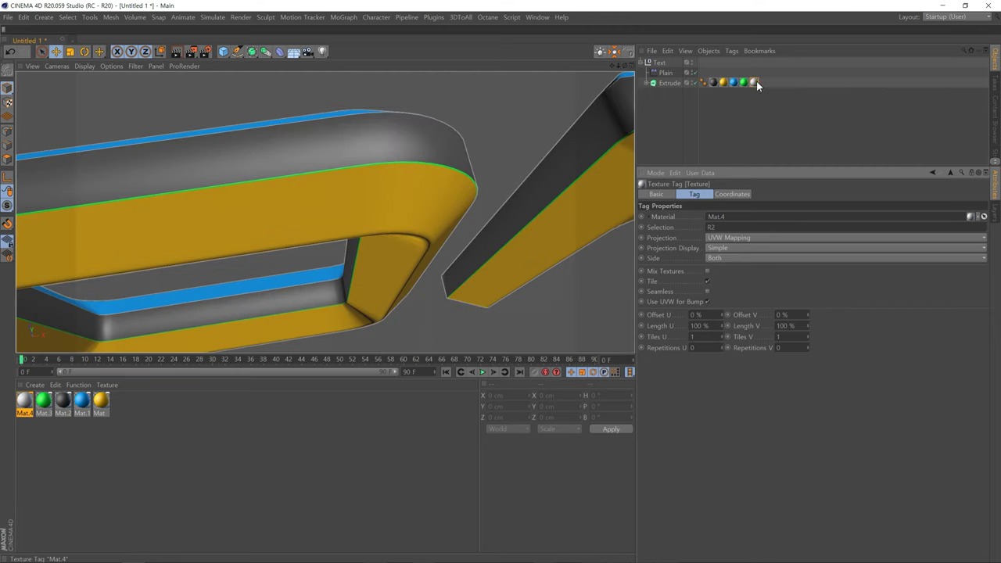
Set Mat.4's colour to pure red (H 0, S/V 100%) and check the back cap edges
double_click(757, 82)
mouse_move(641, 122)
left_mouse_down("alt")
mouse_move(383, 151)
mouse_move(484, 136)
mouse_move(338, 249)
left_mouse_up("alt")
left_click(706, 265)
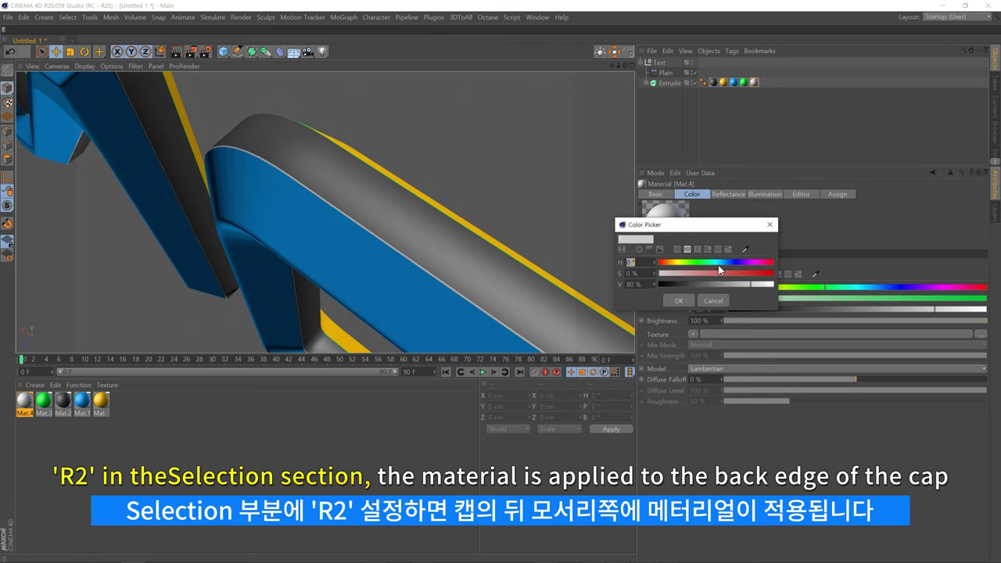
left_click(679, 302)
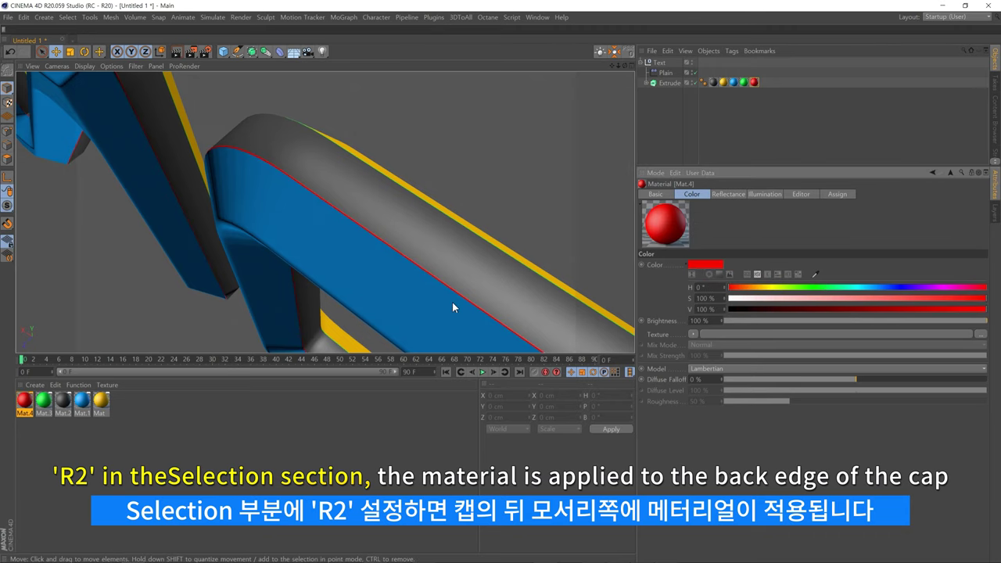
mouse_move(425, 297)
left_mouse_down("alt")
mouse_move(394, 208)
mouse_move(374, 208)
left_mouse_up("alt")
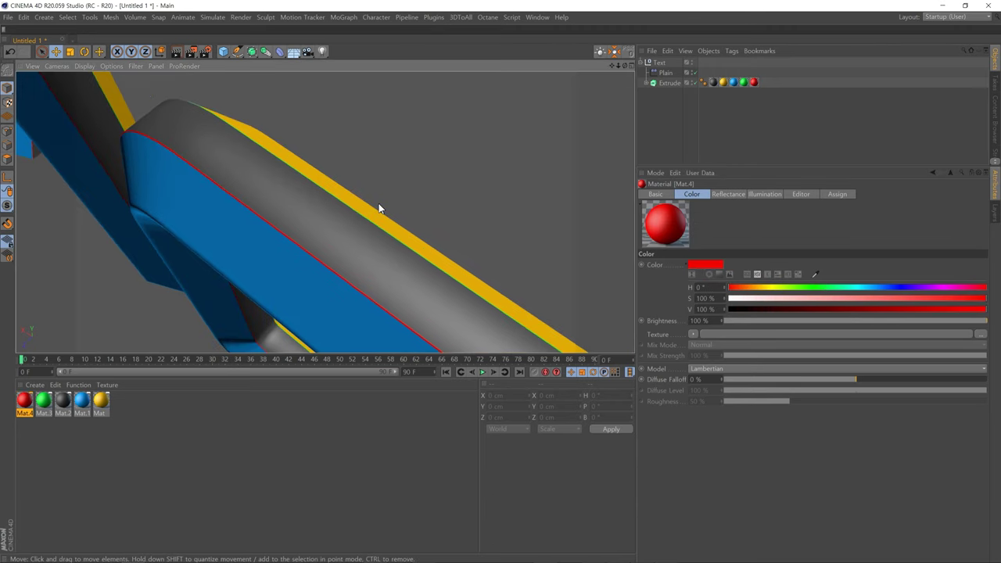
mouse_move(448, 195)
left_mouse_down("alt")
mouse_move(438, 175)
mouse_move(340, 163)
mouse_move(399, 188)
left_mouse_up("alt")
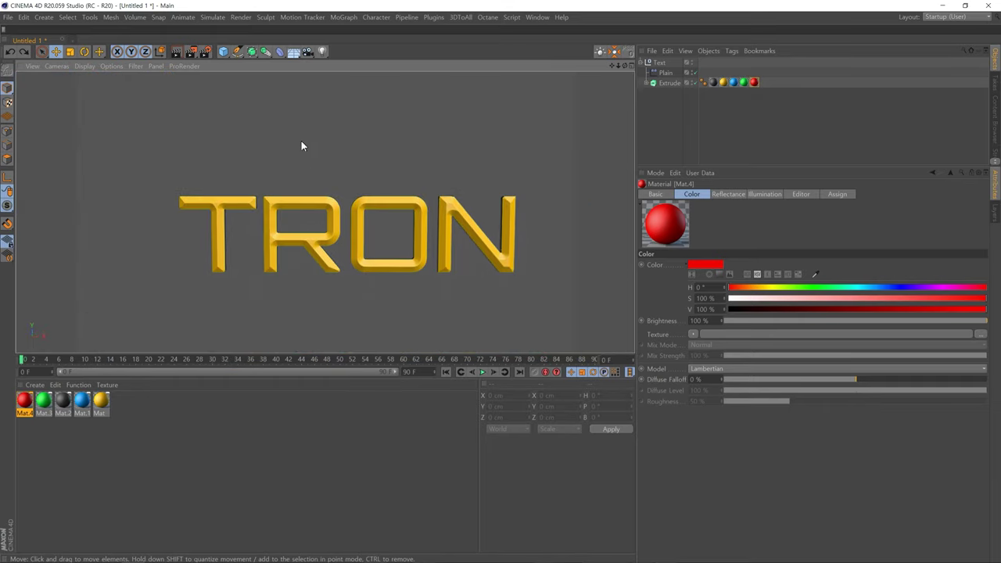
Select the T, R, O and N splines under Extrude and centre each one's axis with MagicCenter
right_click_drag(334, 160, 330, 191, "alt")
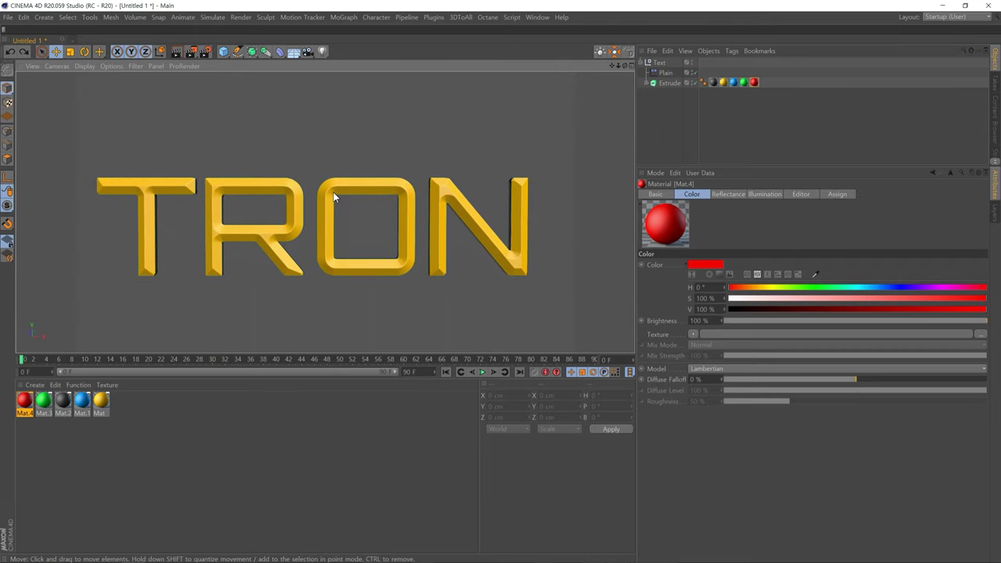
left_click(680, 145)
left_click(671, 133)
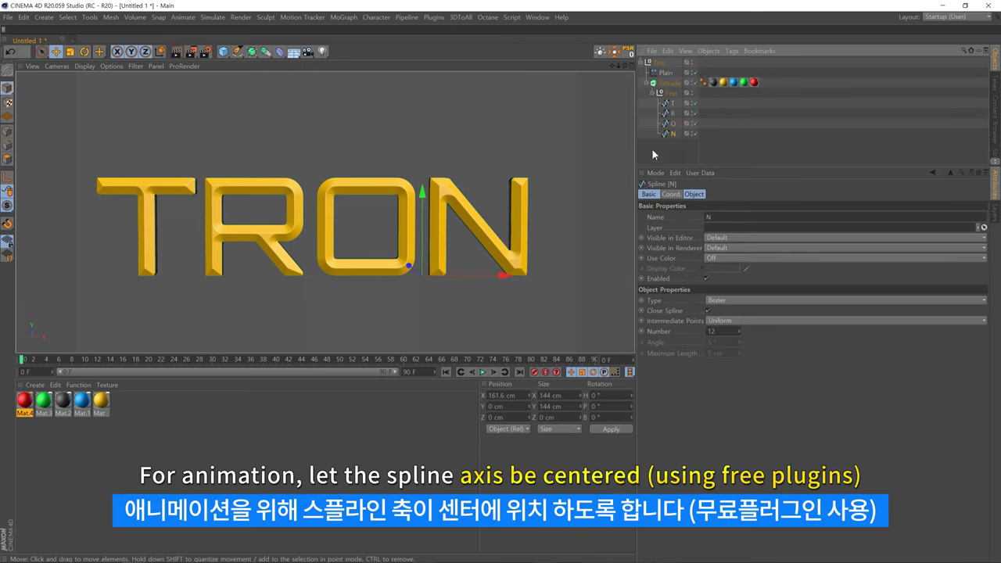
left_click_drag(672, 97, 679, 153)
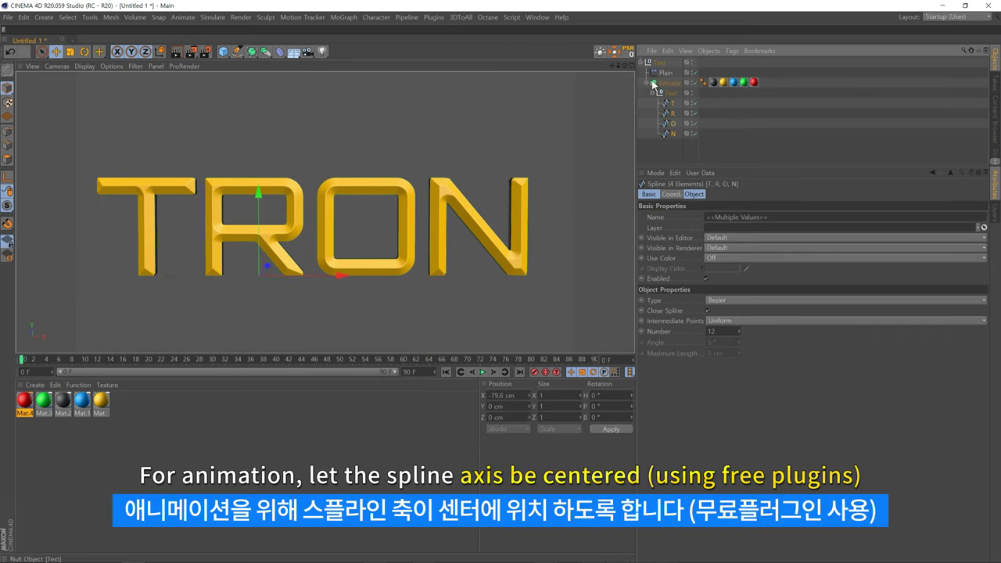
left_click(615, 55)
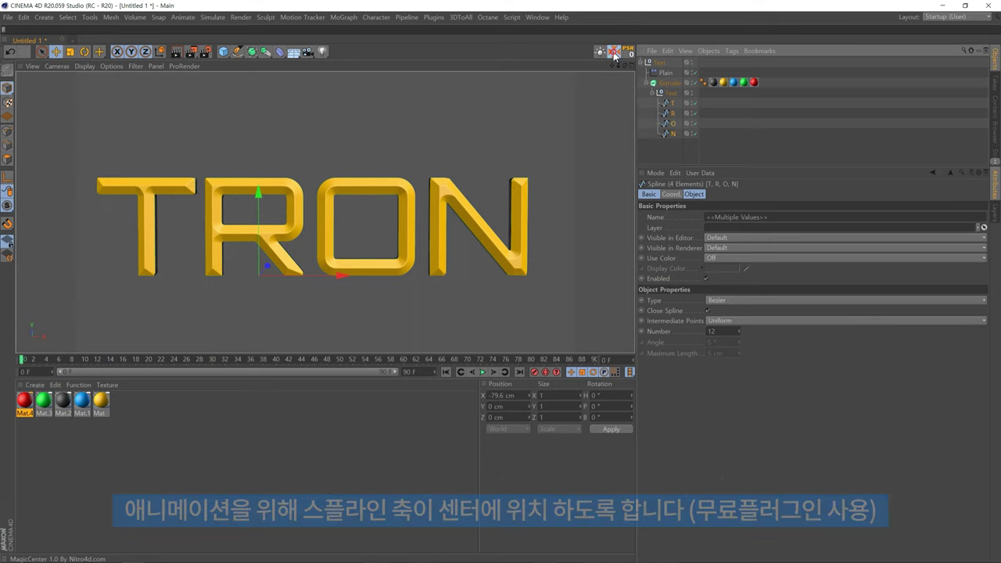
left_click(673, 133)
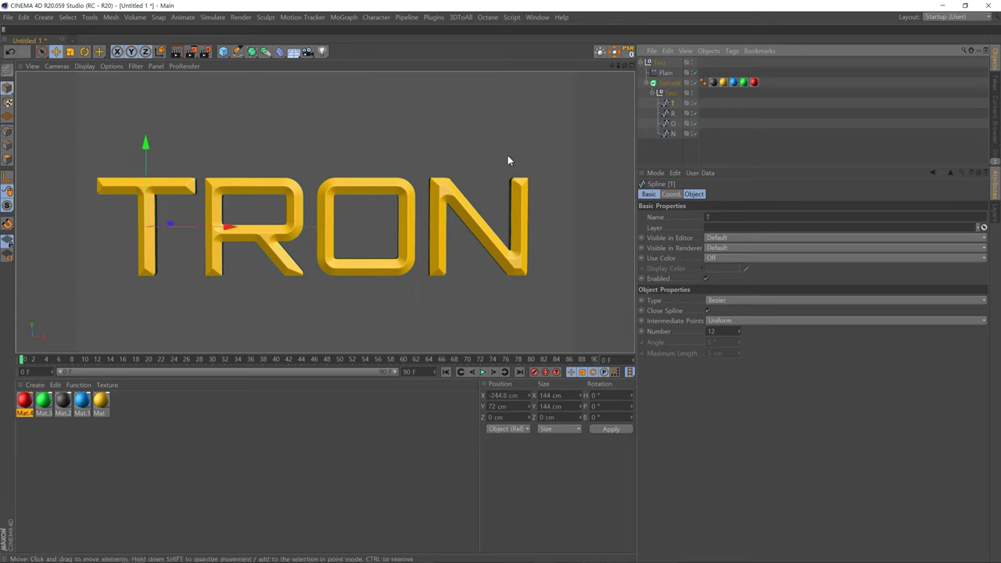
left_click(744, 151)
scroll(316, 233, "down", 2)
scroll(309, 234, "down", 2)
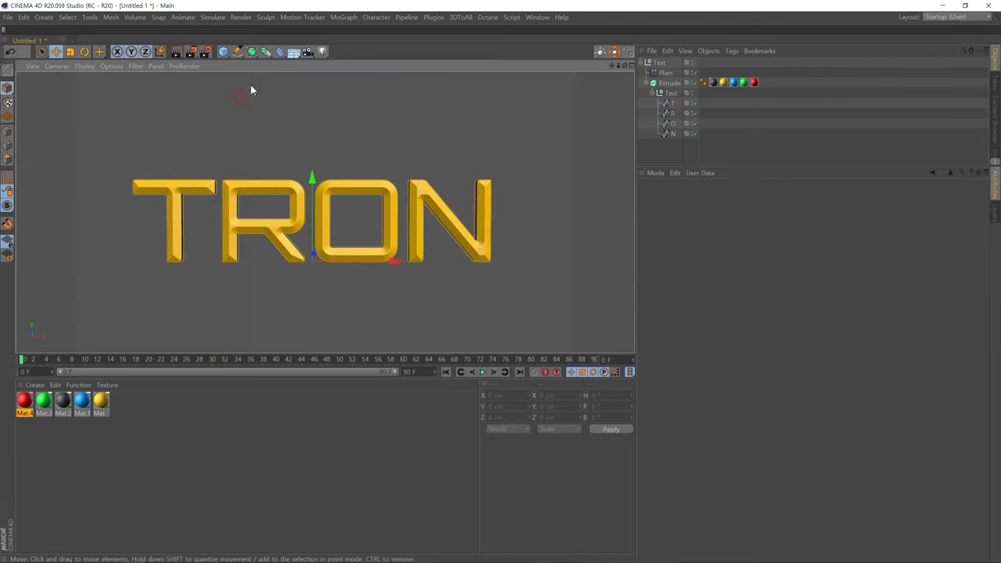
Add a Sky object to the scene and enlarge the 3D viewport
left_click_drag(293, 51, 317, 82)
left_click(317, 81)
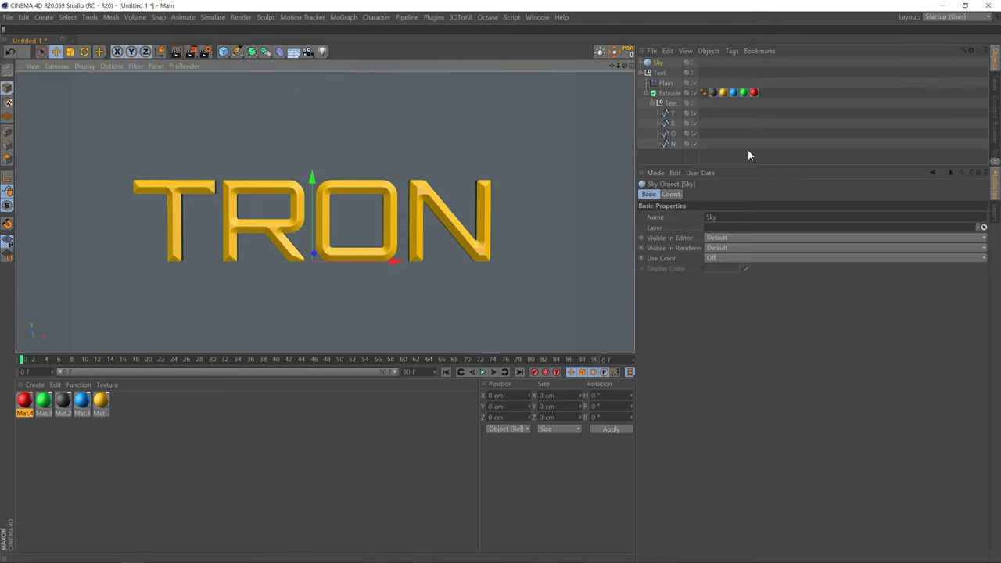
left_click(686, 155)
middle_click_drag(370, 220, 374, 215, "alt")
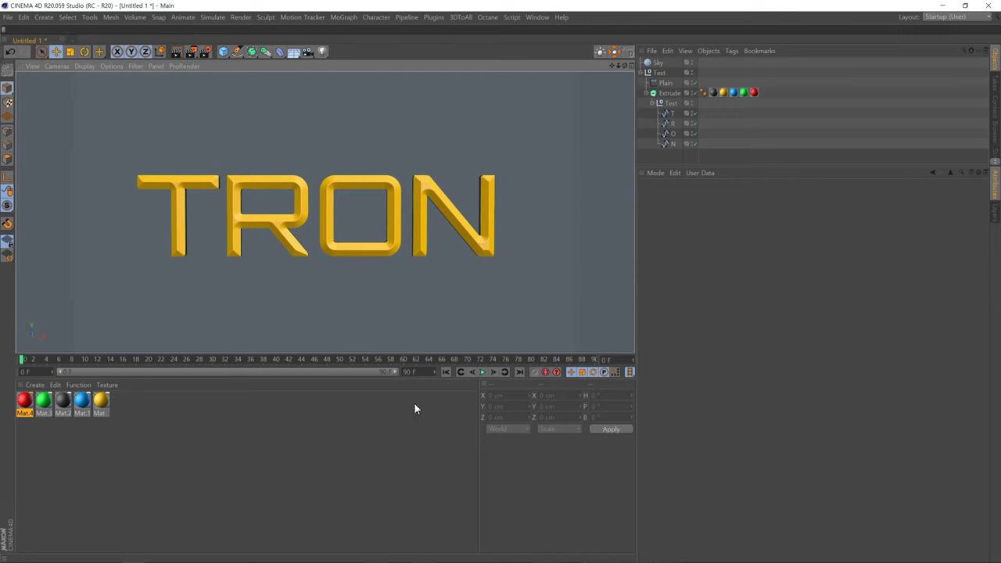
left_click_drag(236, 351, 245, 415)
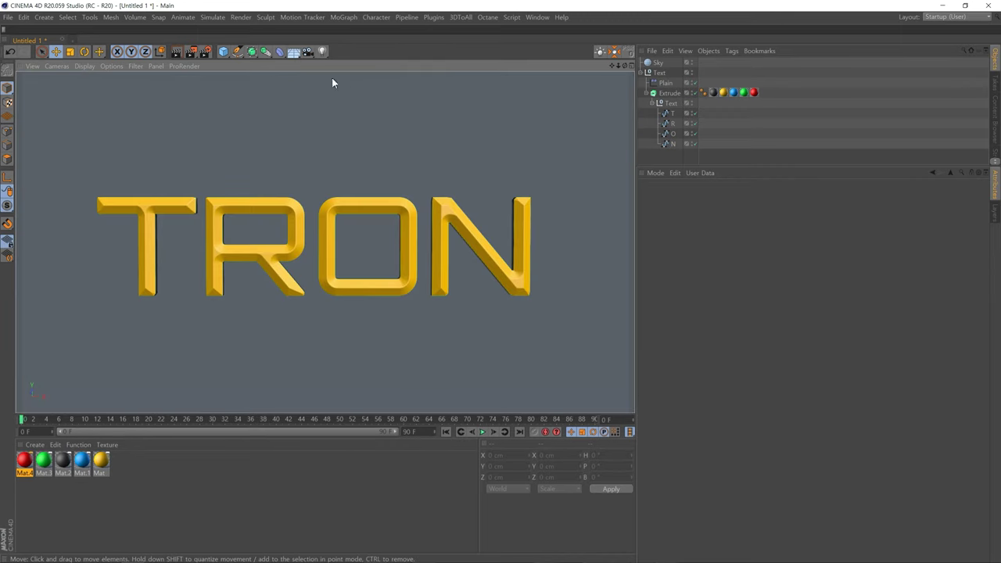
Add a Camera, hide cameras in the viewport filter, and frame the whole TRON text
left_click(309, 52)
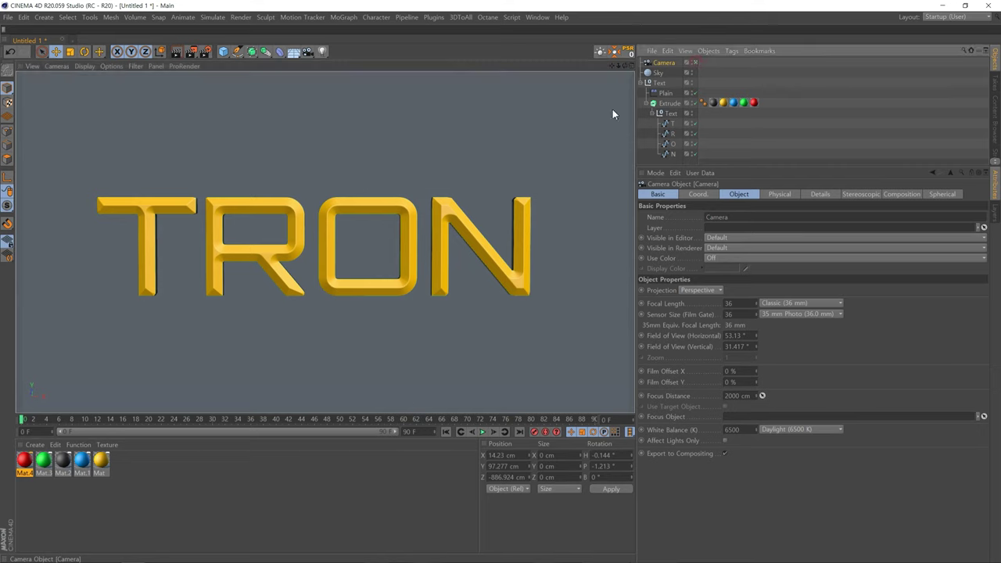
left_click(135, 67)
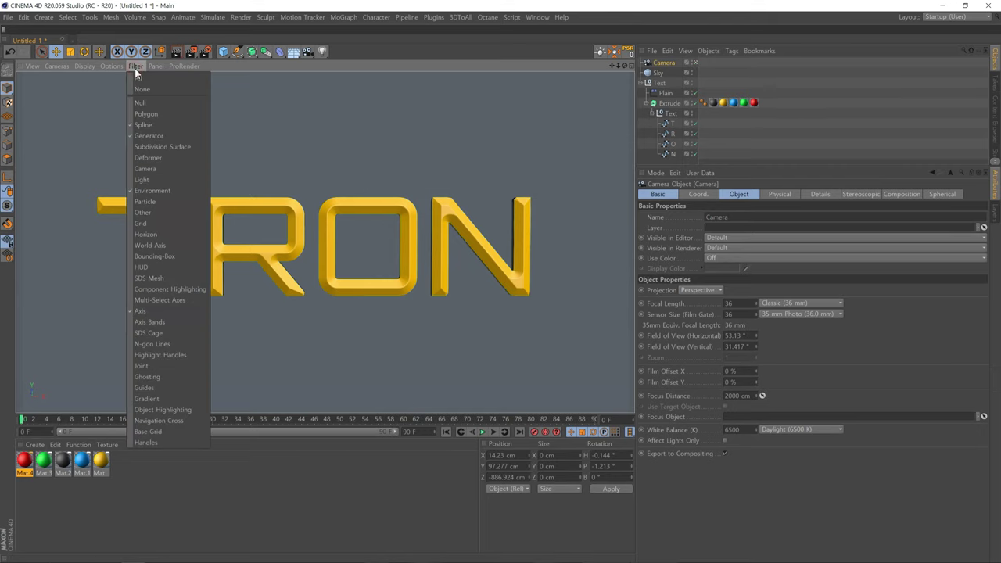
left_click(156, 169)
left_click(783, 94)
left_click(664, 65)
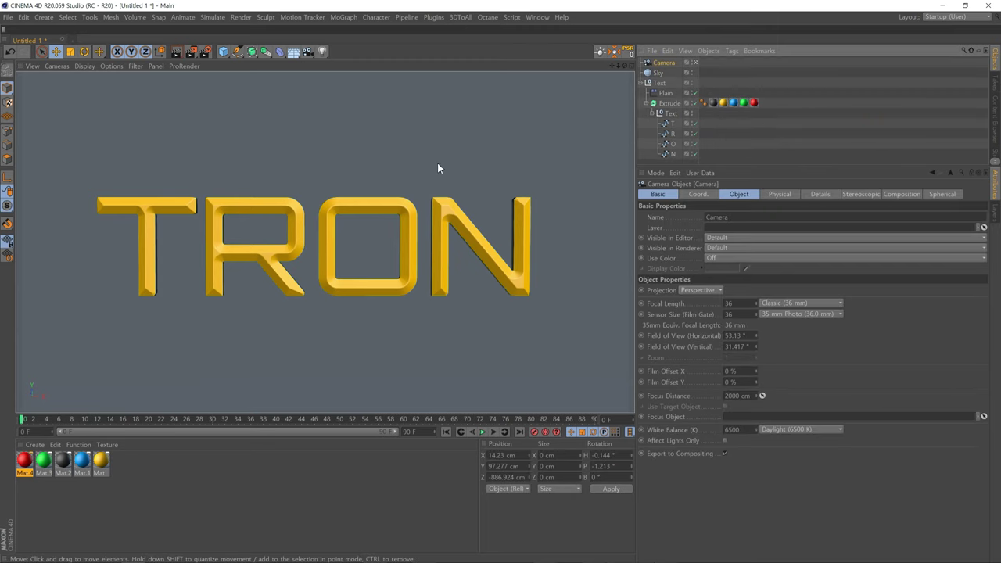
scroll(329, 235, "down", 2)
scroll(320, 245, "down", 2)
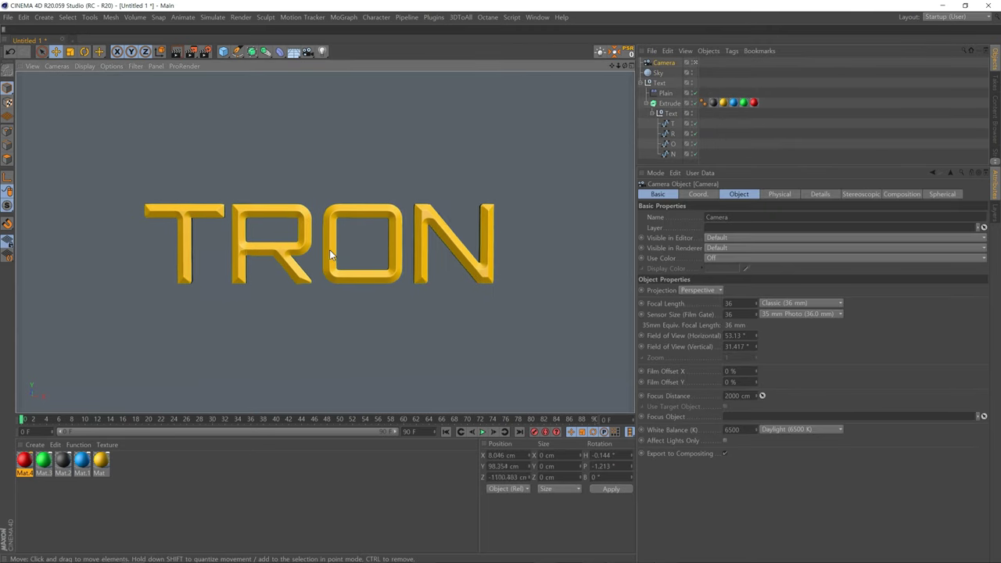
middle_click_drag(336, 252, 331, 249, "alt")
key("ctrl+shift+a")
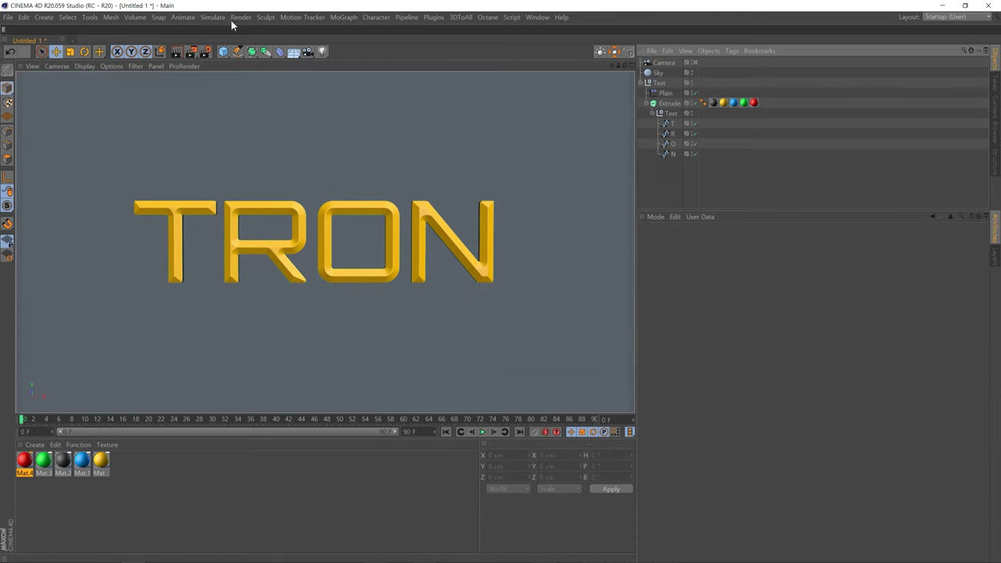
Add a Plain effector inside the Text group and rename it Text_Ani
left_click(344, 17)
mouse_move(255, 32)
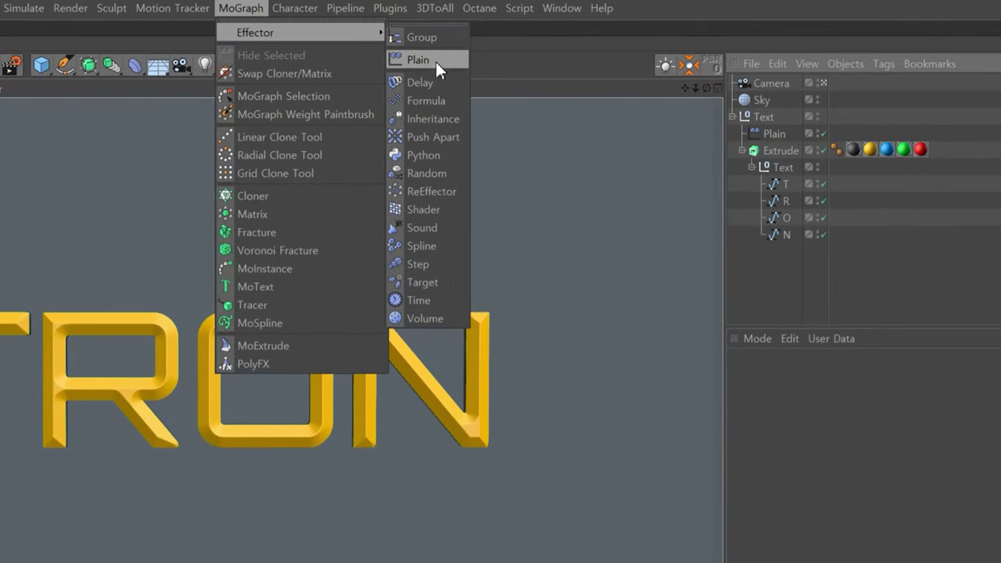
left_click(418, 60)
mouse_move(738, 86)
left_mouse_down()
mouse_move(635, 115)
mouse_move(575, 160)
left_mouse_up()
double_click(572, 151)
type("Text_Ani")
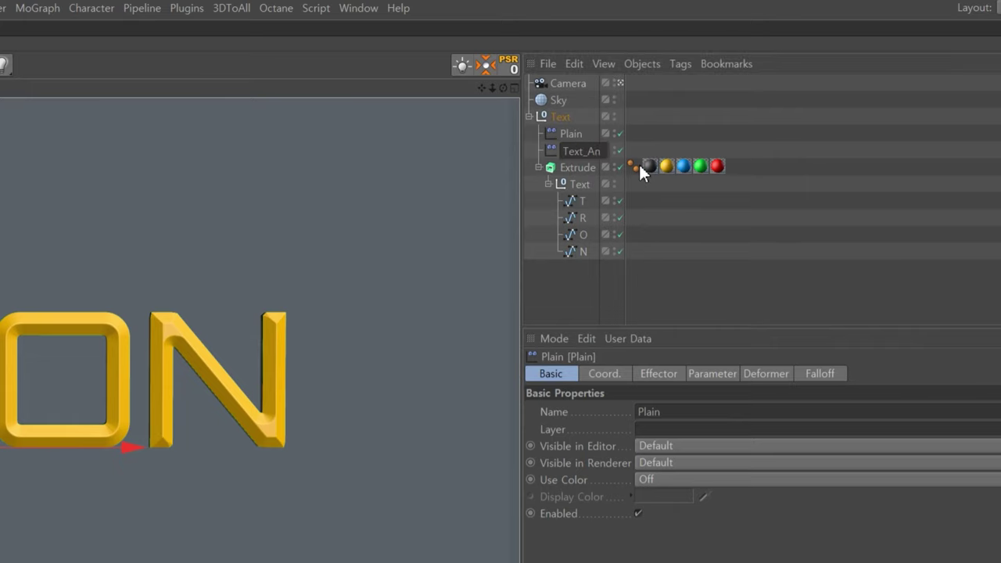
key("Return")
Set Text_Ani's deformer Deformation mode to Object
left_click(744, 154)
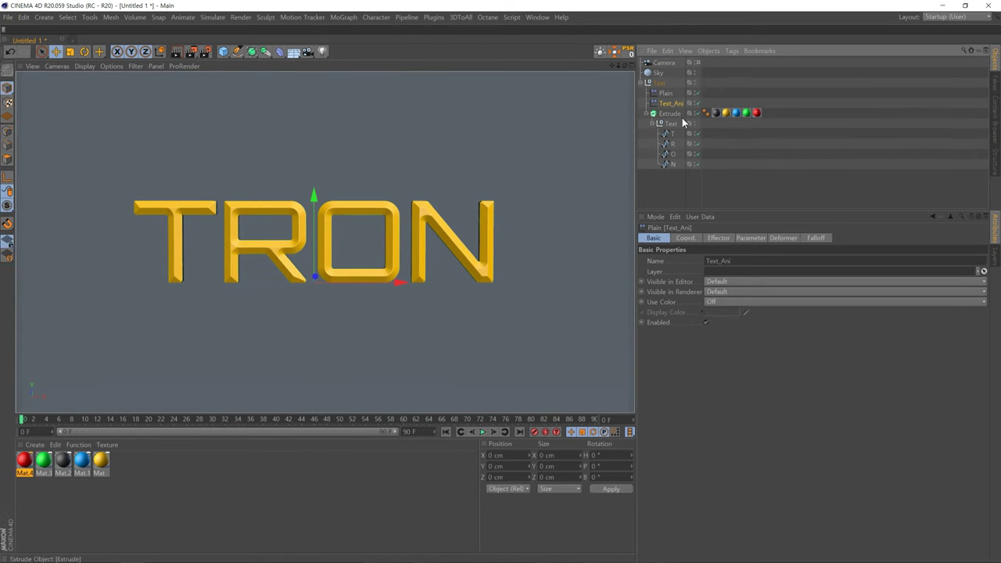
left_click(671, 104)
left_click(743, 239)
left_click(720, 239)
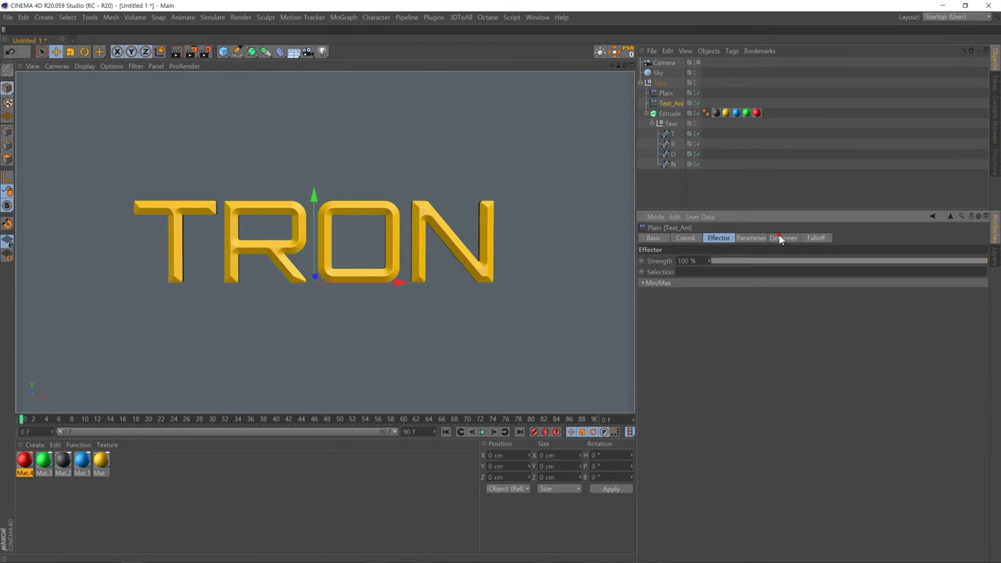
left_click(780, 239)
left_click(717, 261)
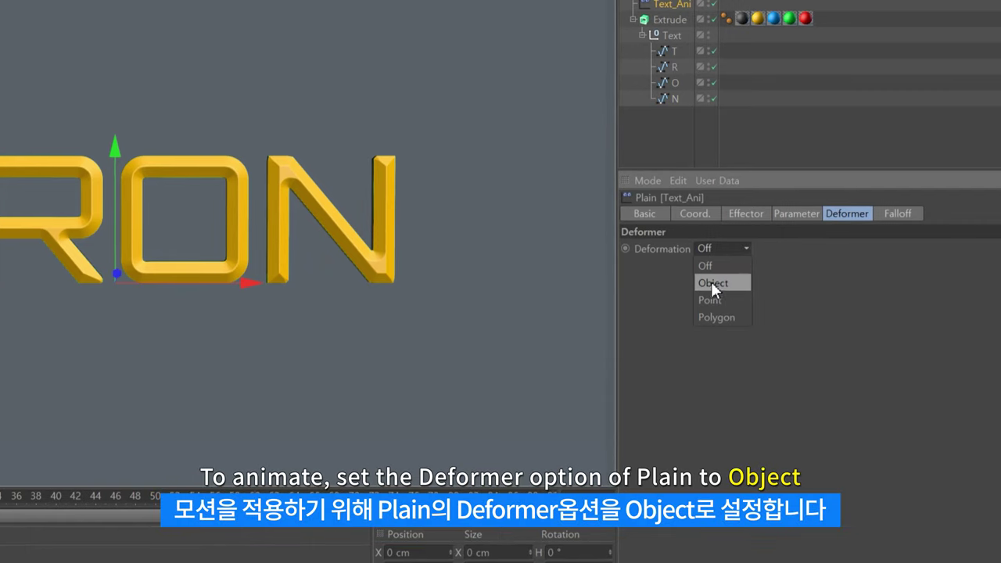
left_click(700, 280)
left_click(706, 192)
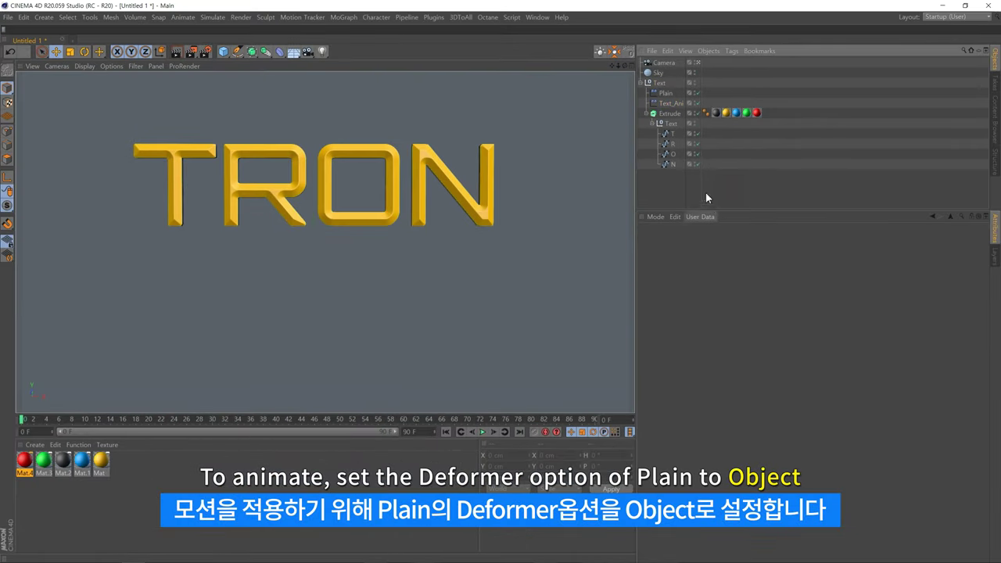
left_click(671, 103)
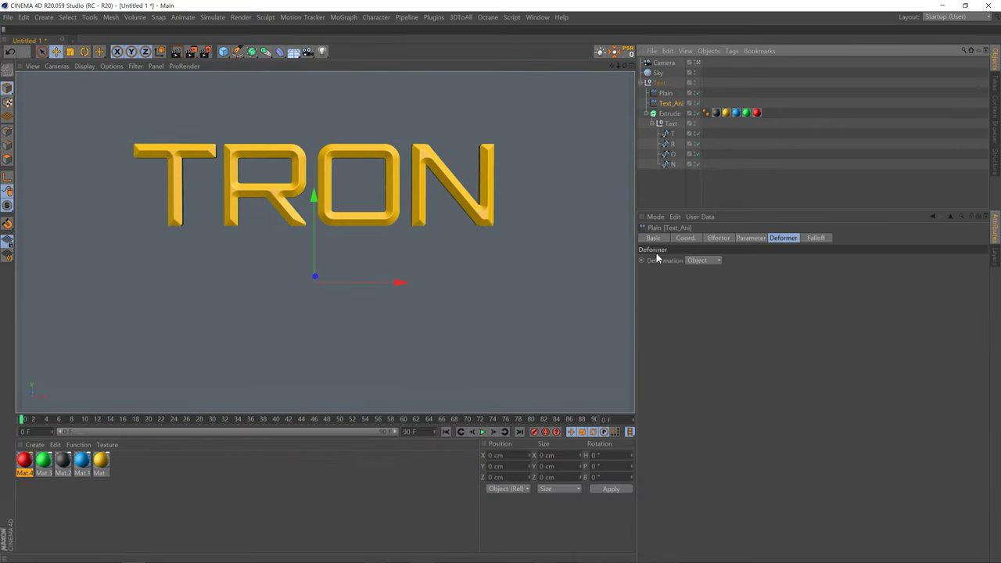
left_click(815, 239)
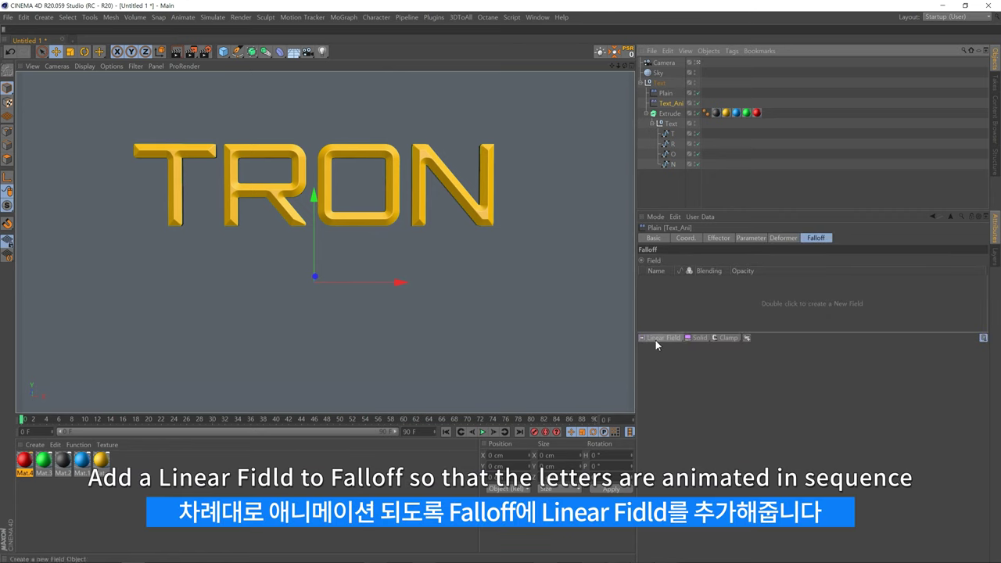
Add a Linear Field to Text_Ani's falloff and slide it along X
left_click(655, 339)
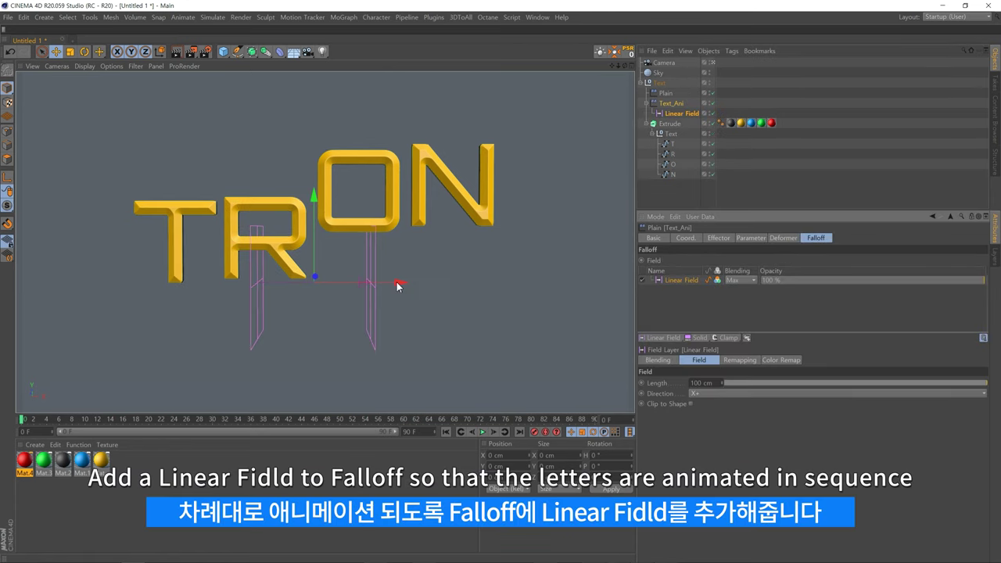
left_click_drag(397, 286, 273, 287)
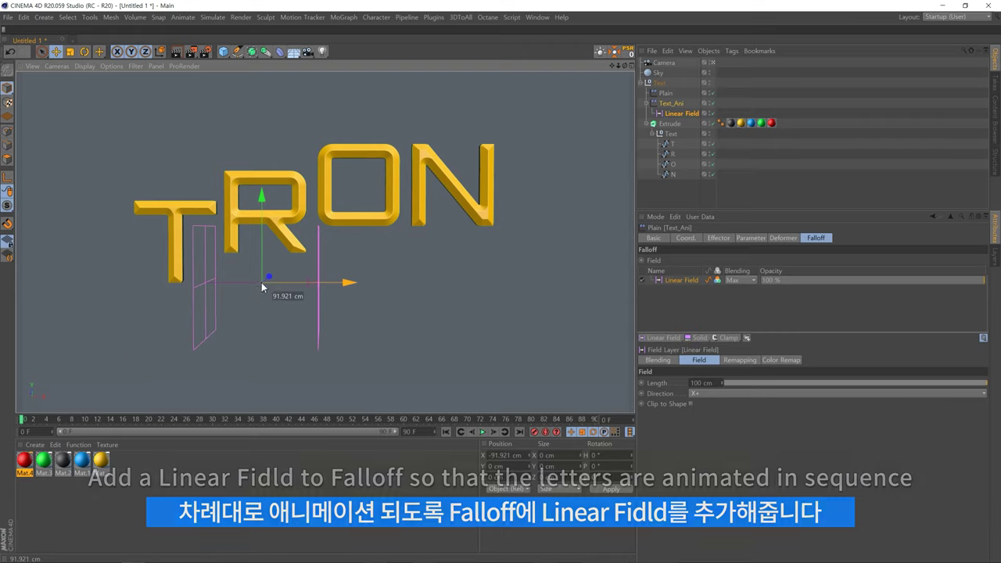
left_click_drag(273, 287, 486, 283)
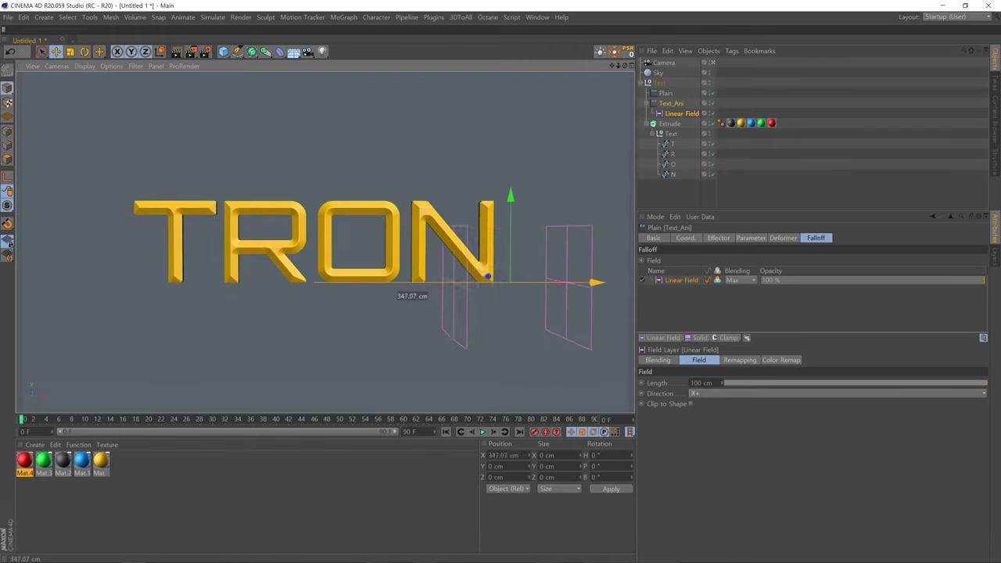
left_click_drag(643, 282, 305, 281)
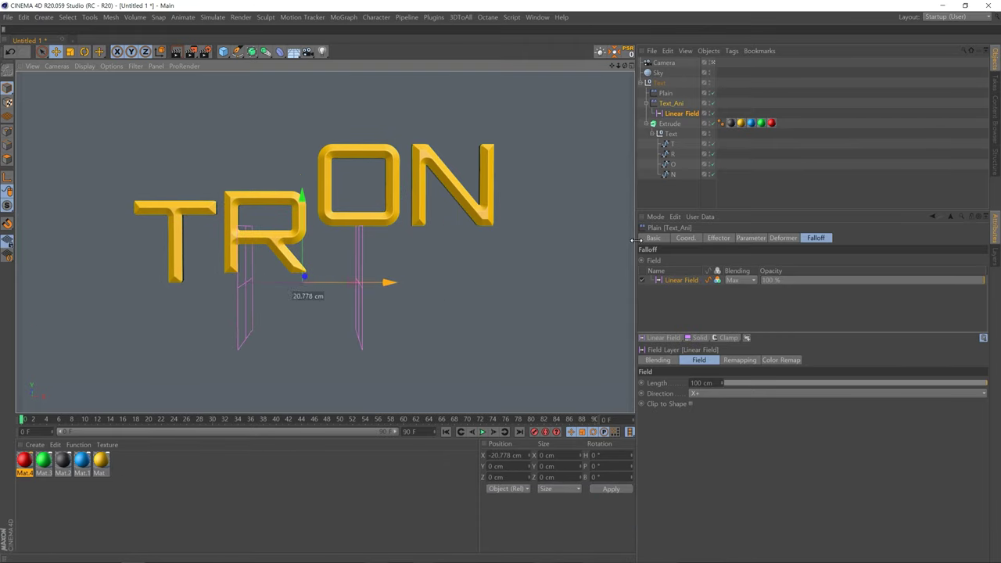
Set Text_Ani's vertical position offset P.Y to 0 cm
left_click(755, 182)
left_click(673, 103)
left_click(718, 237)
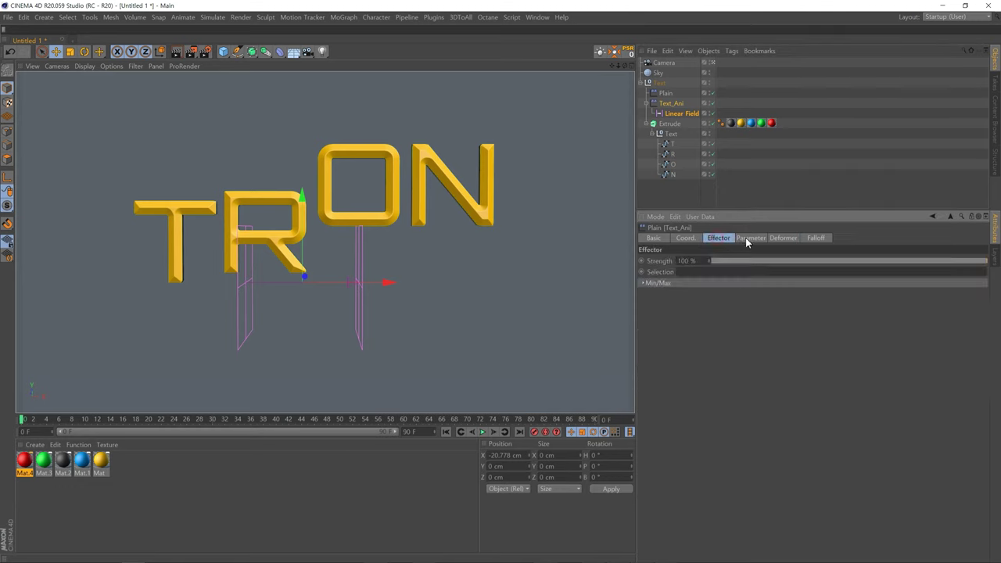
left_click(749, 238)
type("0")
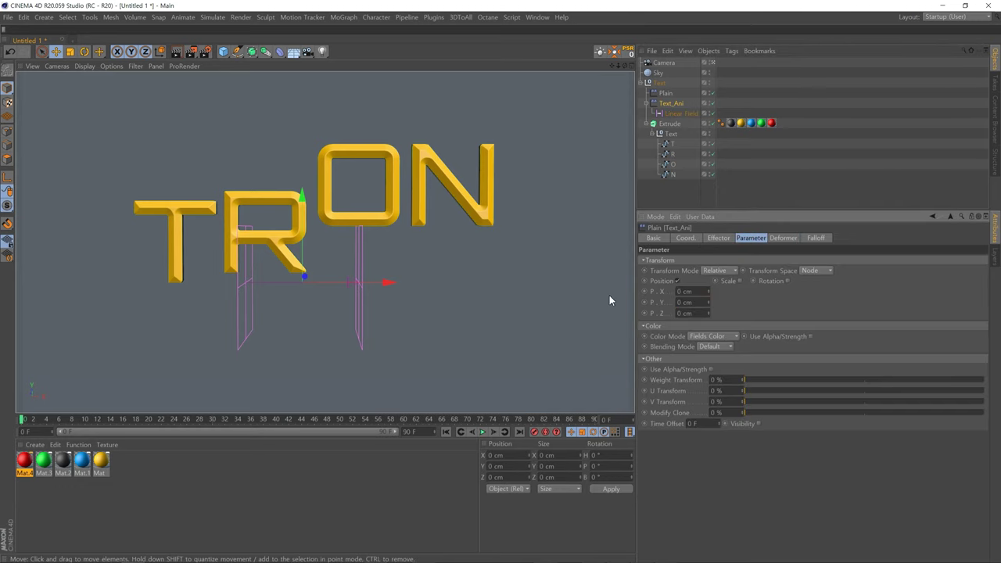
key("Return")
Move the Linear Field left to about -446 cm X, beyond the T
left_click(679, 115)
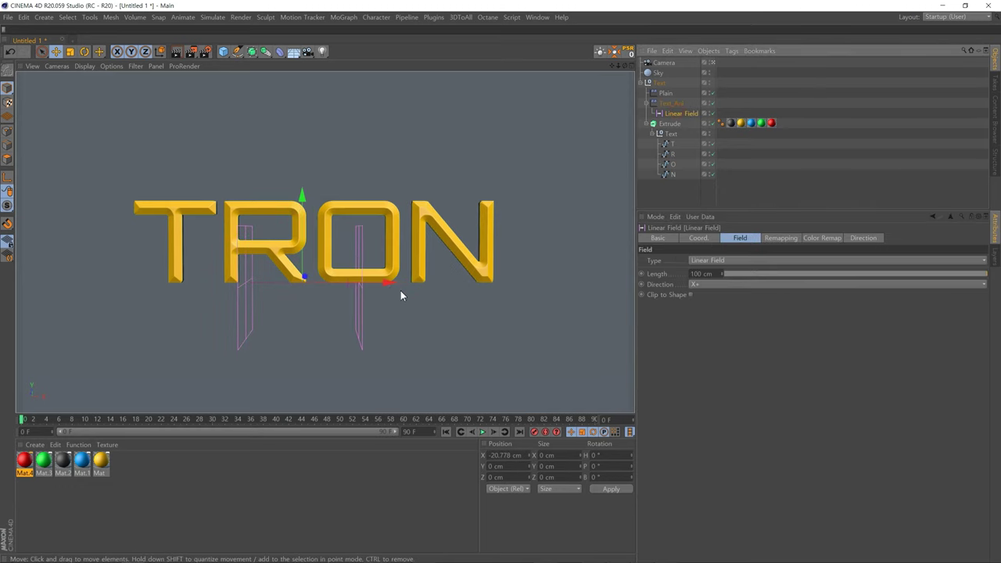
left_click_drag(399, 284, 223, 295)
left_click_drag(157, 290, 147, 288)
middle_click(278, 288)
Set Text_Ani's Z position offset P.Z to -1200 cm so letters start behind the camera
scroll(304, 319, "up", 2)
scroll(304, 319, "down", 1)
scroll(296, 317, "down", 1)
scroll(300, 324, "down", 2)
left_click(672, 102)
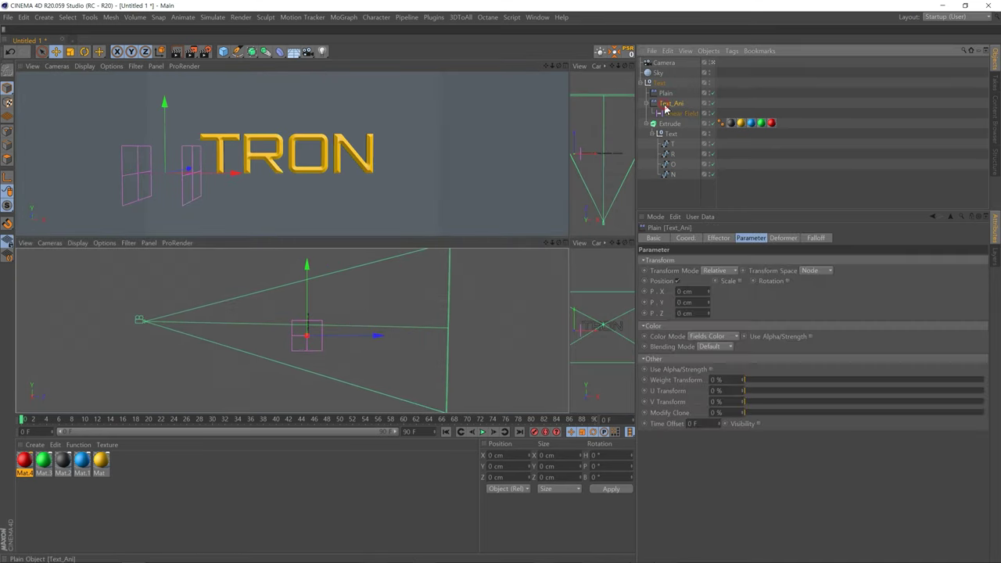
double_click(703, 314)
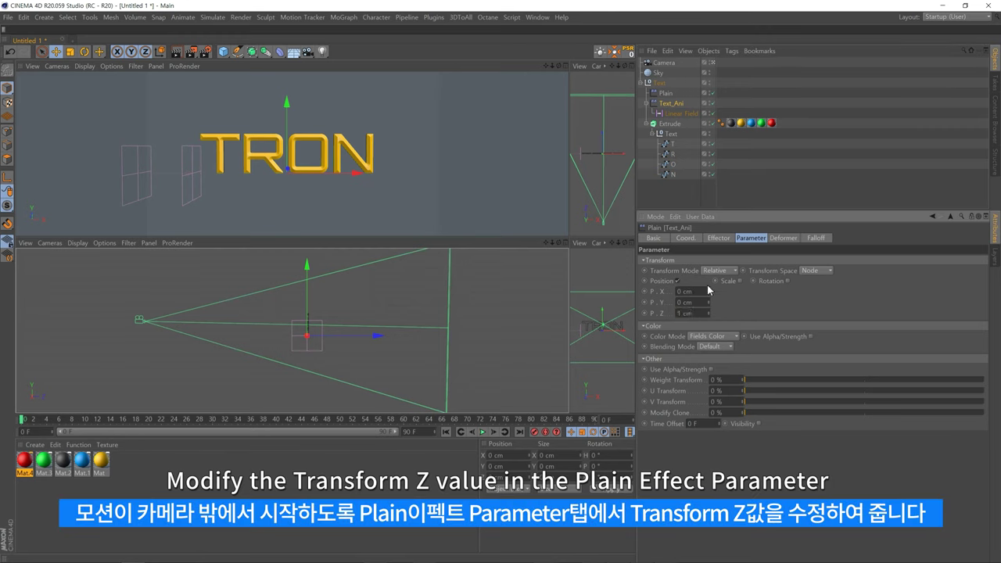
left_click_drag(709, 313, 709, 368)
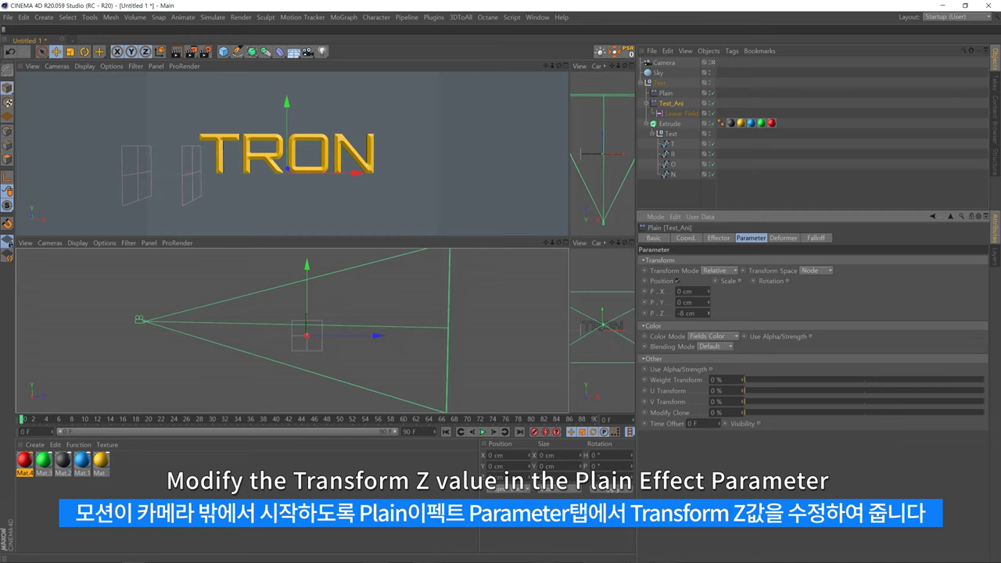
left_click_drag(709, 313, 665, 293)
type("-1000")
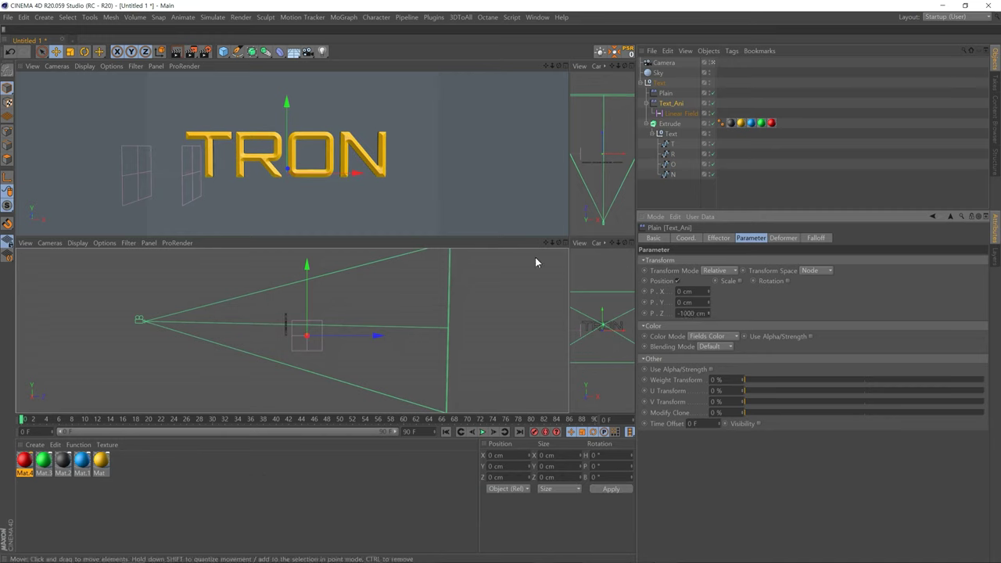
type("-1100")
key("Return")
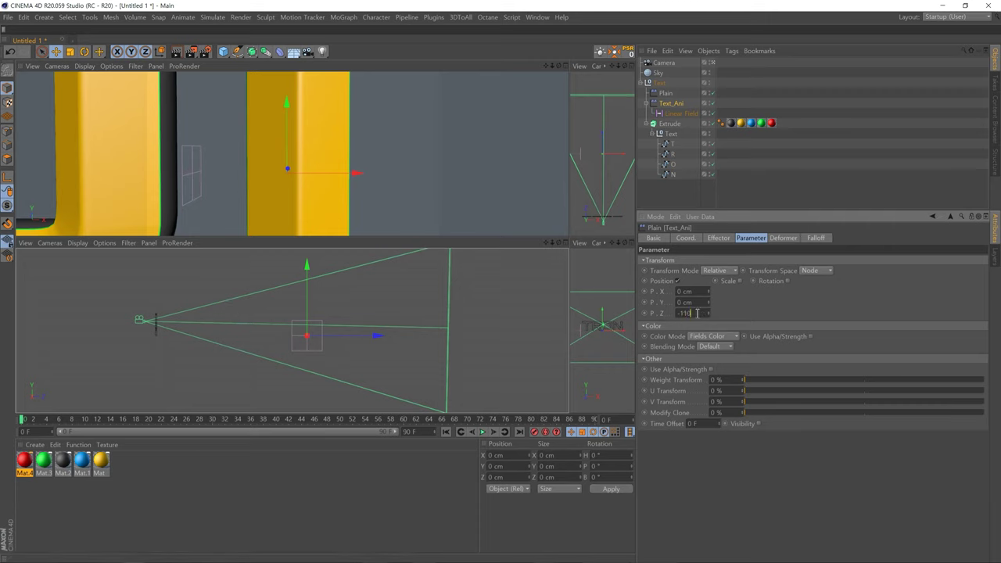
type("-1200")
key("Return")
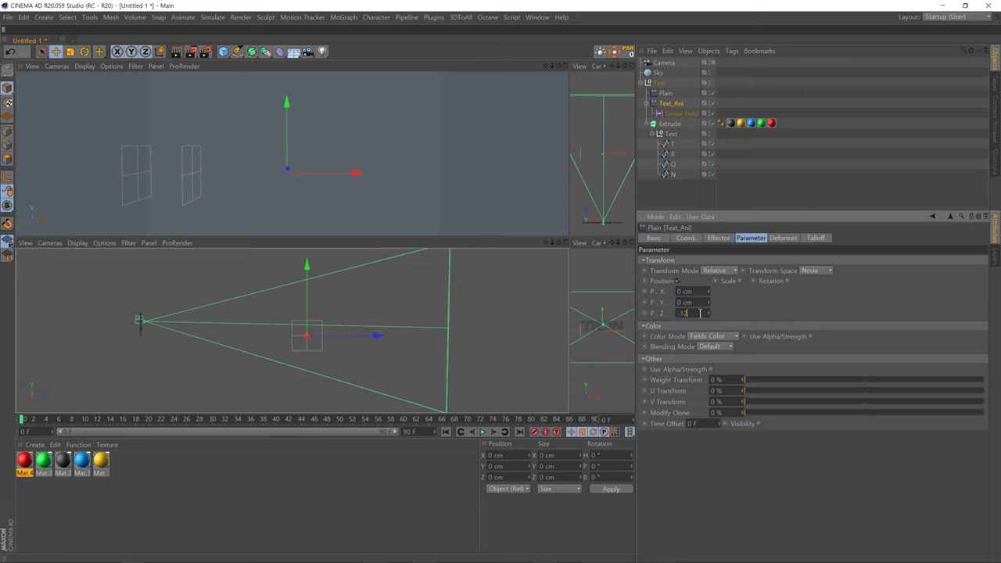
key("Return")
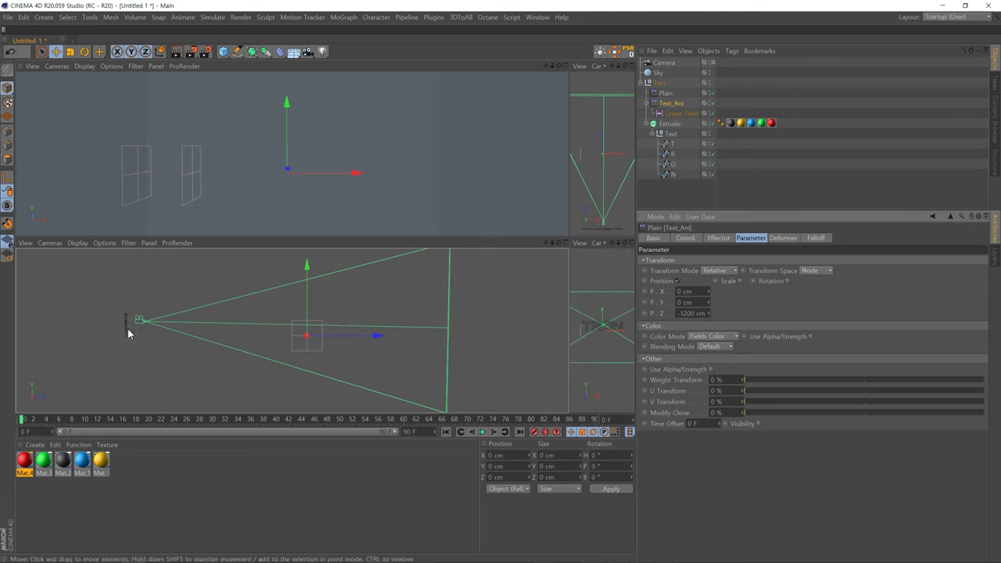
Select the Linear Field and reposition it along the X axis
scroll(149, 325, "up", 3)
scroll(136, 327, "down", 2)
scroll(156, 320, "down", 2)
scroll(134, 334, "down", 2)
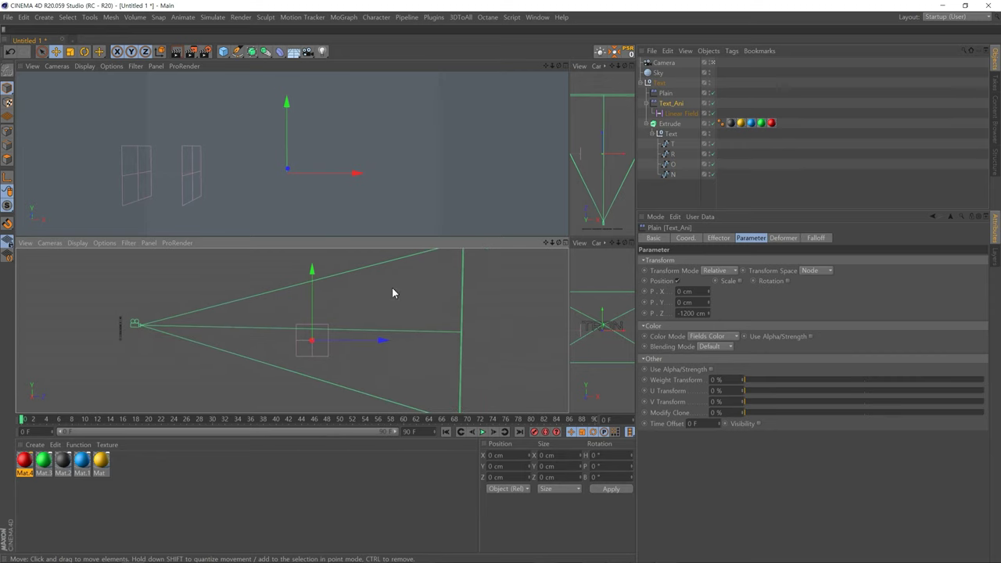
left_click(681, 114)
mouse_move(229, 177)
left_mouse_down()
mouse_move(503, 178)
mouse_move(431, 164)
mouse_move(217, 156)
mouse_move(279, 165)
mouse_move(224, 157)
mouse_move(265, 159)
left_mouse_up()
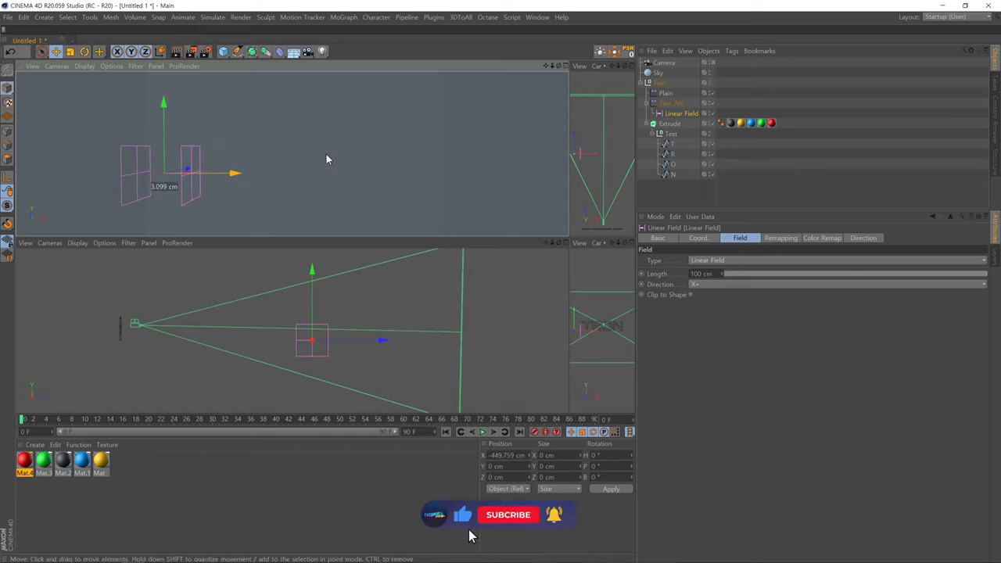
Keyframe the Linear Field's X position at -449.759 cm on frame 0
middle_click(276, 178)
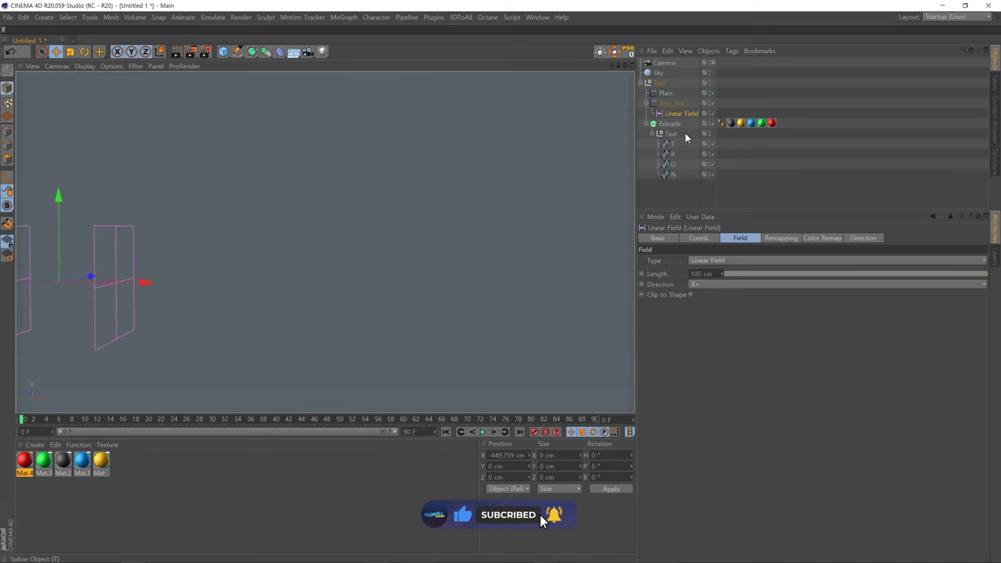
left_click(699, 238)
left_click(640, 261)
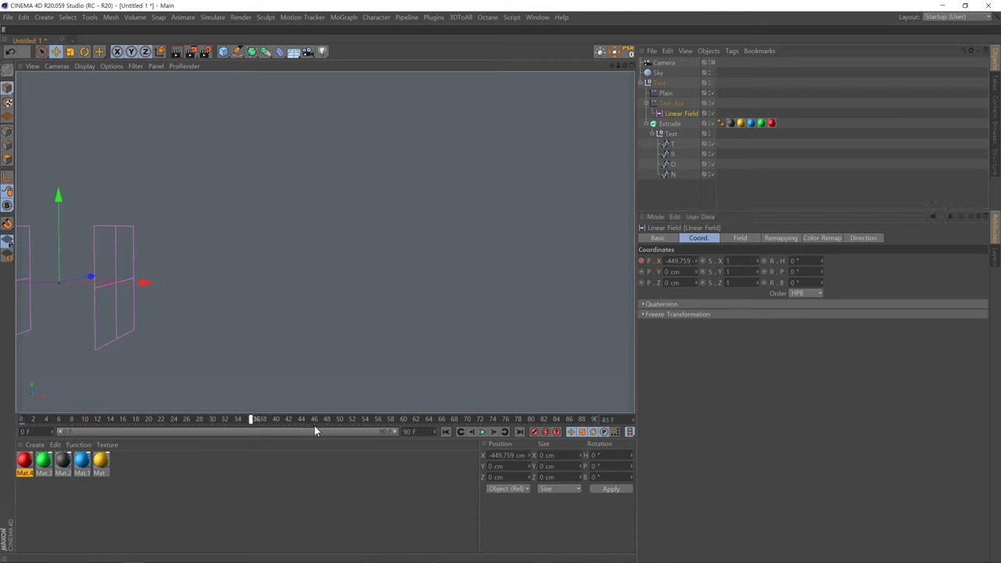
At frame 60, move the Linear Field to X 531.448 cm past the N and keyframe it
left_click_drag(342, 427, 402, 431)
left_click_drag(146, 286, 629, 307)
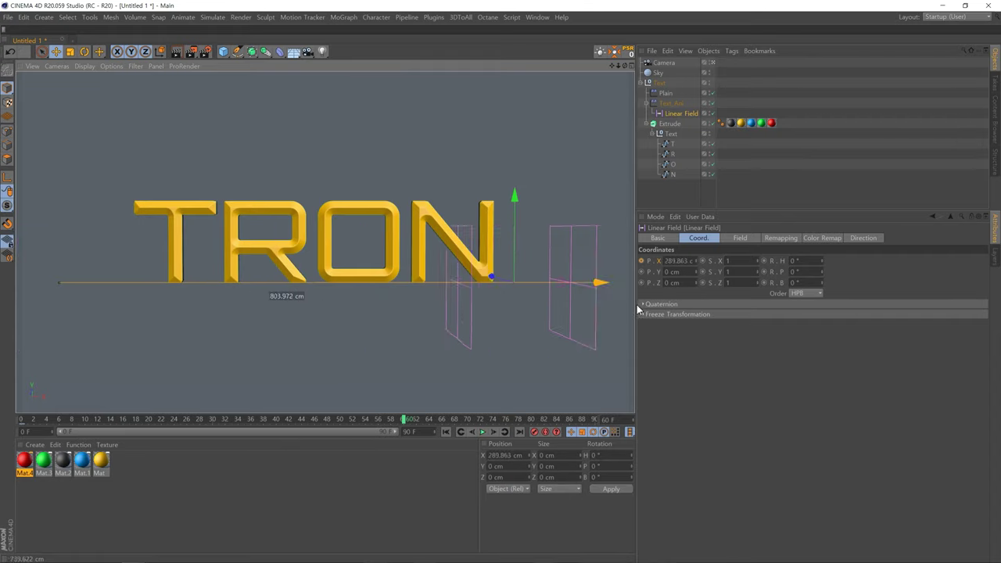
left_click_drag(629, 308, 749, 307)
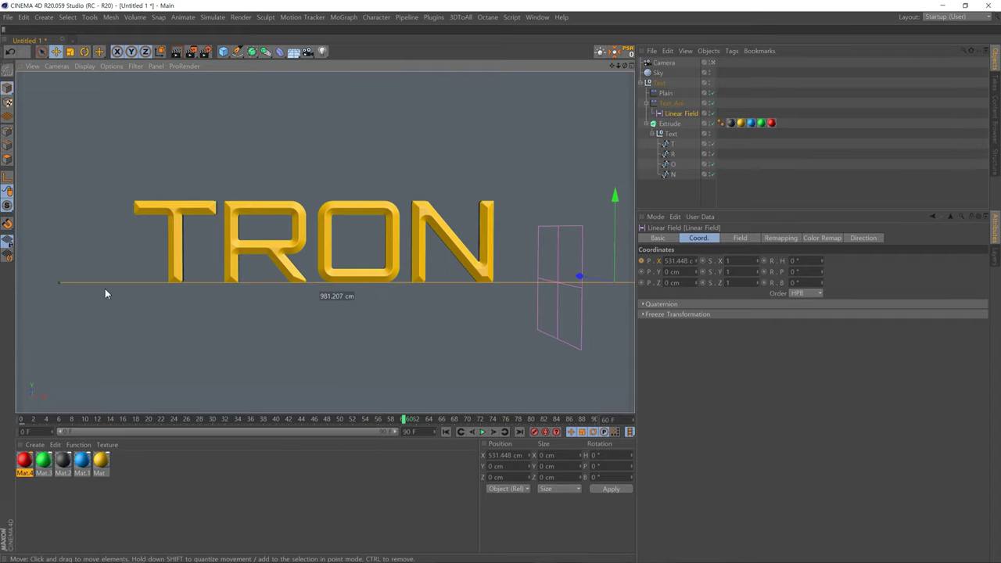
left_click(643, 261)
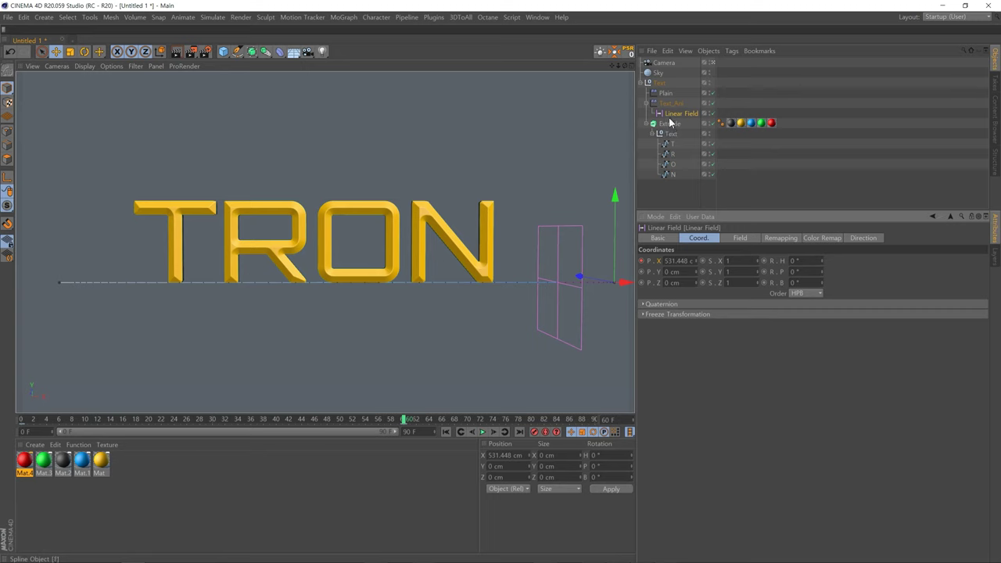
left_click(669, 105)
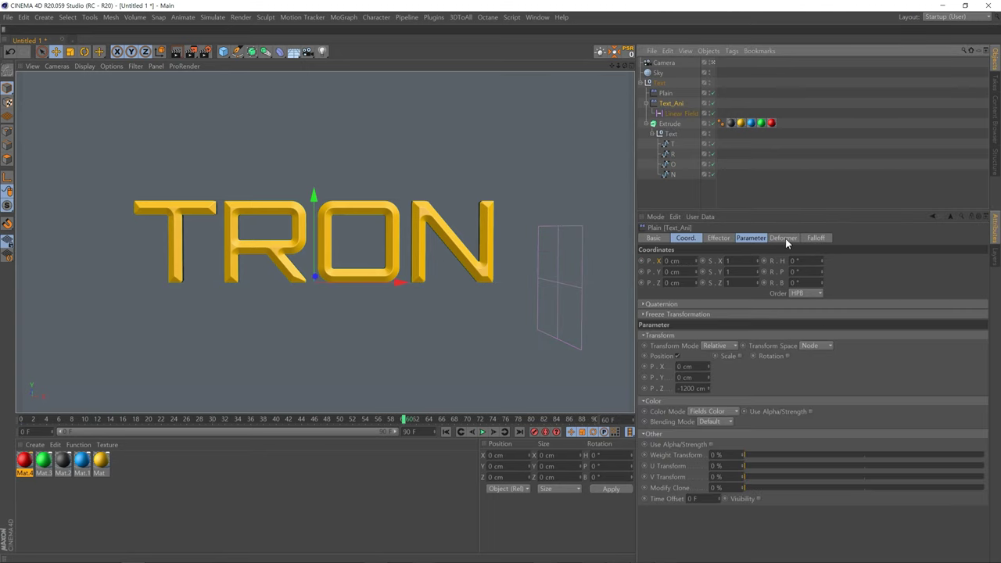
Enable rotation on Text_Ani and set heading R.H to 180°
left_click(742, 240)
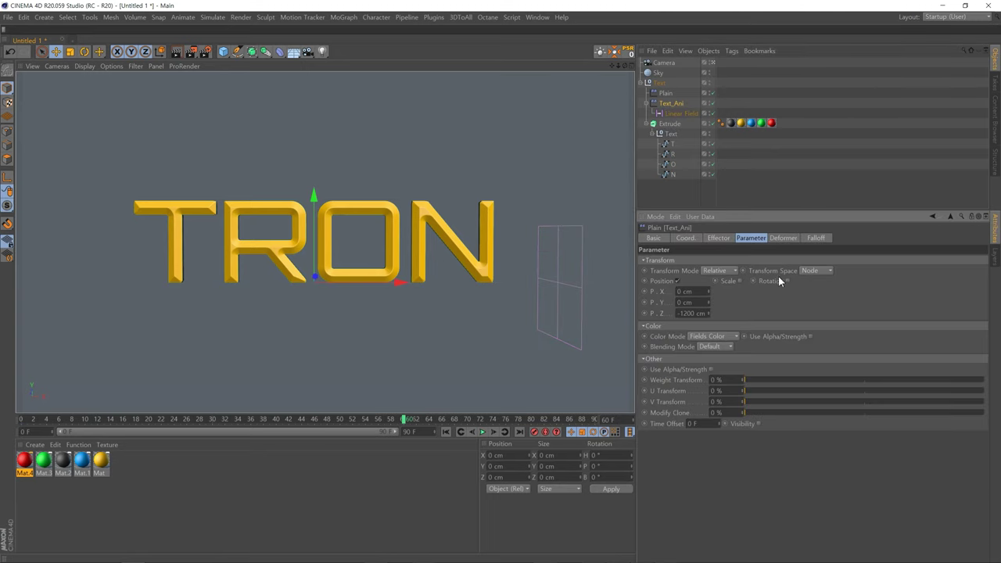
type("120")
double_click(802, 291)
type("180")
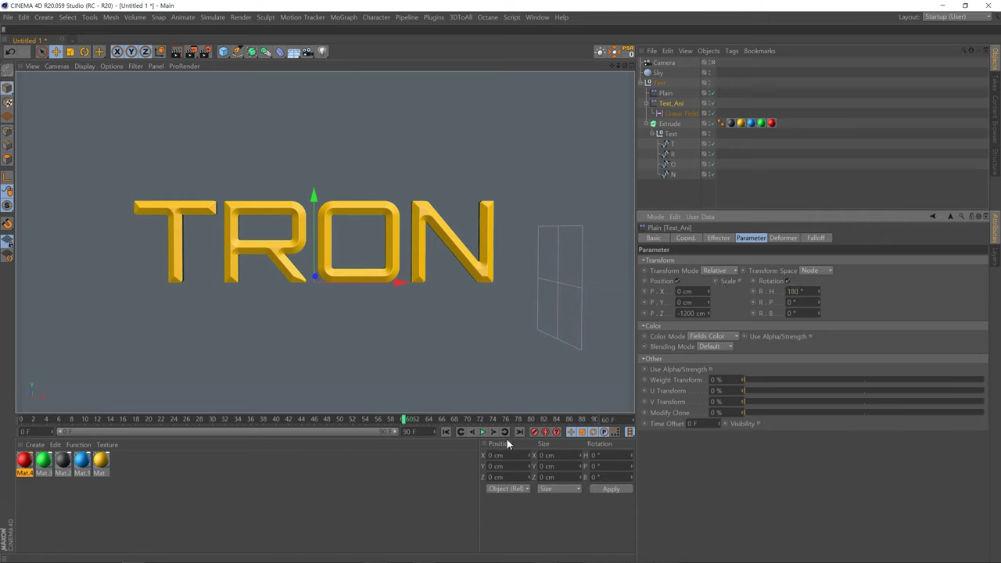
Rewind and play the animation to preview the TRON letters flying in
left_click(447, 432)
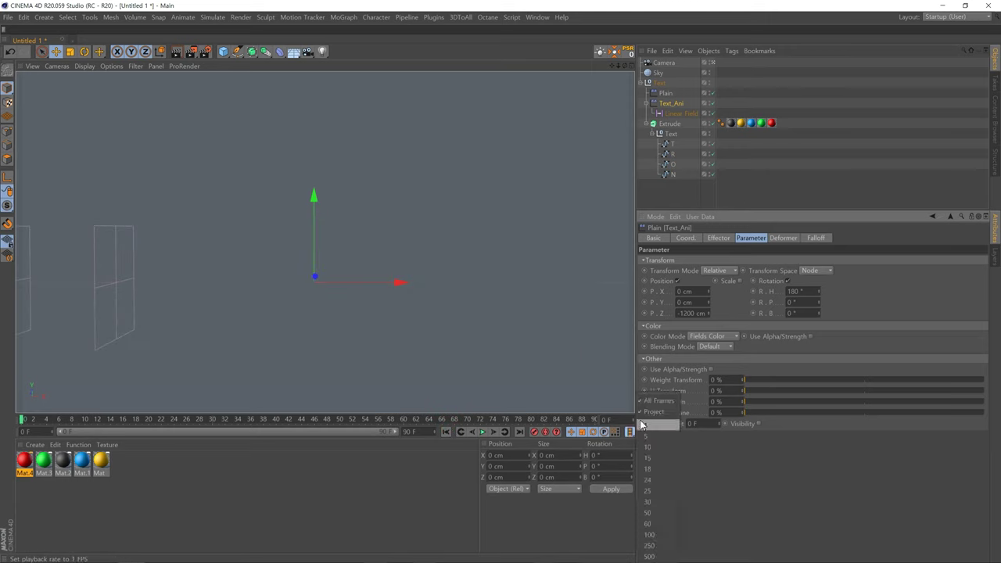
left_click(482, 433)
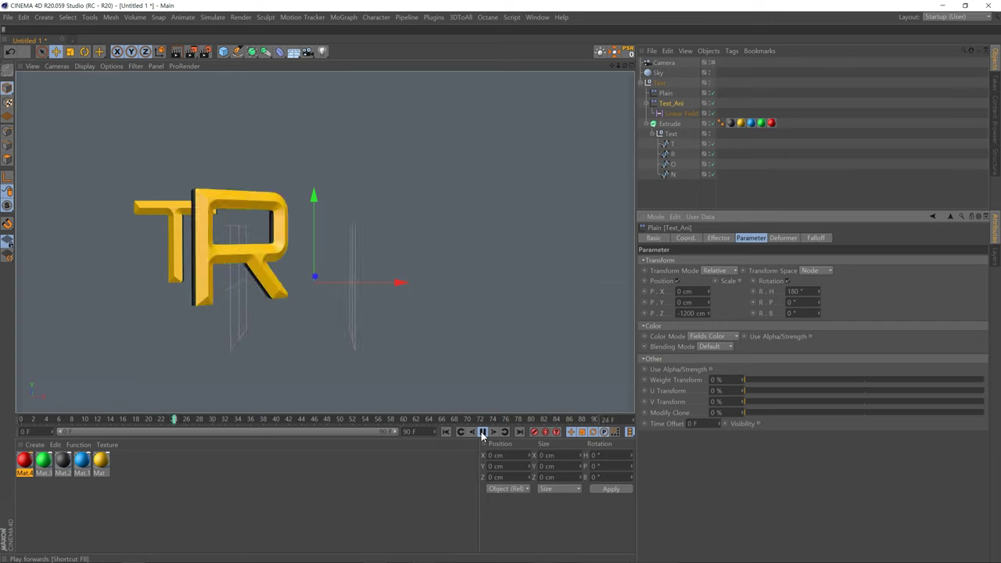
left_click(215, 419)
mouse_move(76, 419)
left_mouse_down()
mouse_move(409, 421)
mouse_move(348, 421)
left_mouse_up()
left_click(680, 114)
left_click(673, 105)
left_click(814, 238)
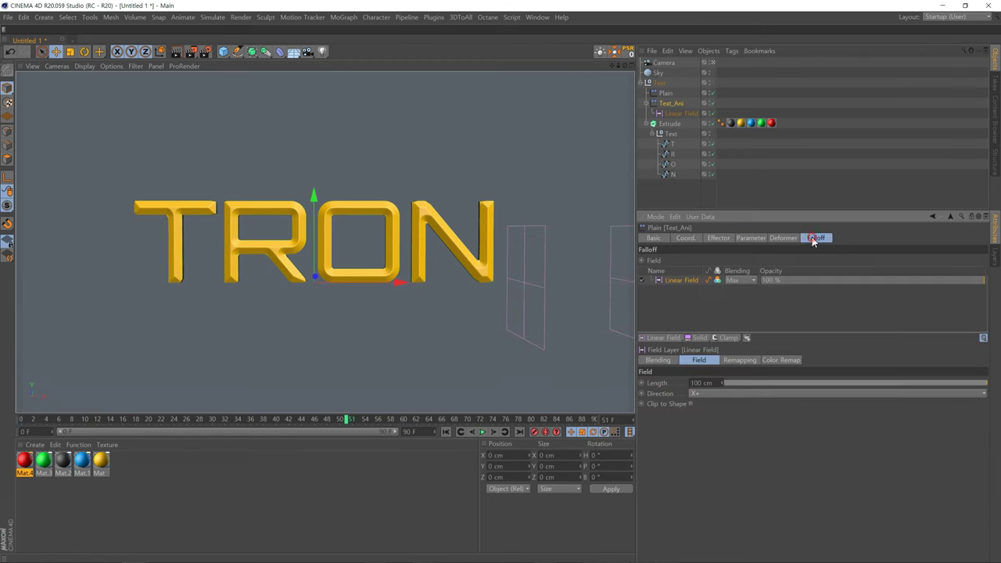
Add a Delay layer at 39% strength above the Linear Field, then replay to check the easing
left_click(732, 338)
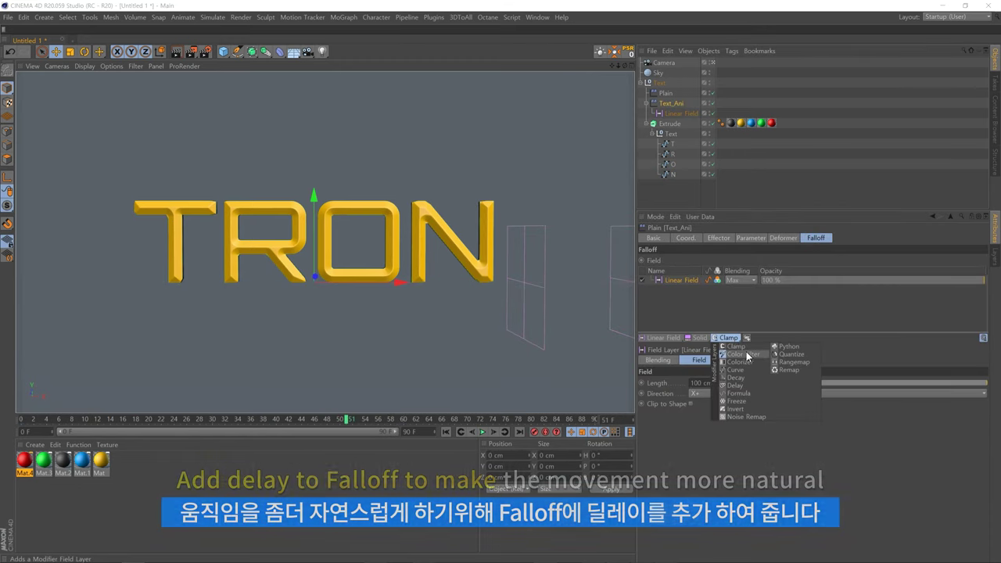
left_click(735, 385)
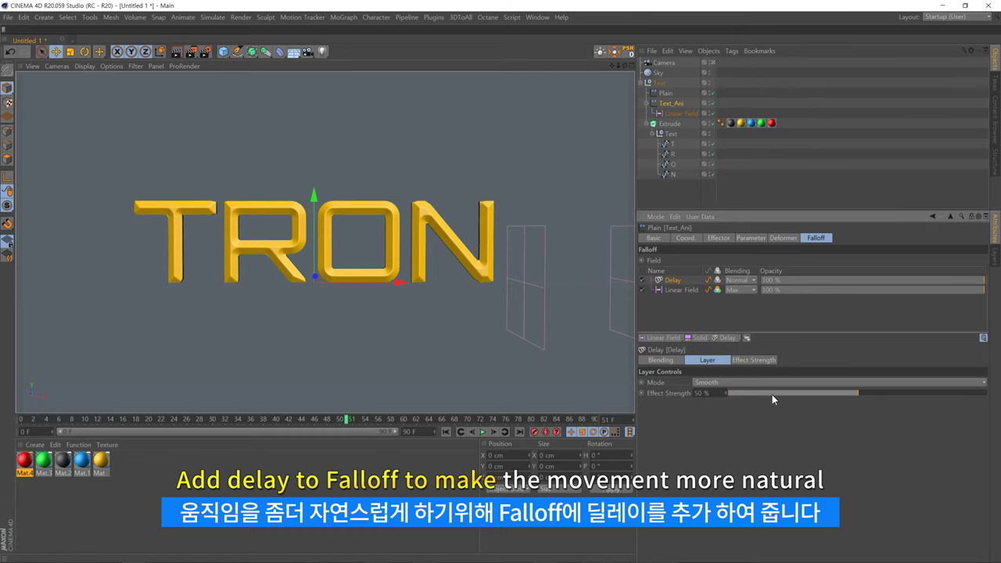
left_click_drag(849, 392, 823, 392)
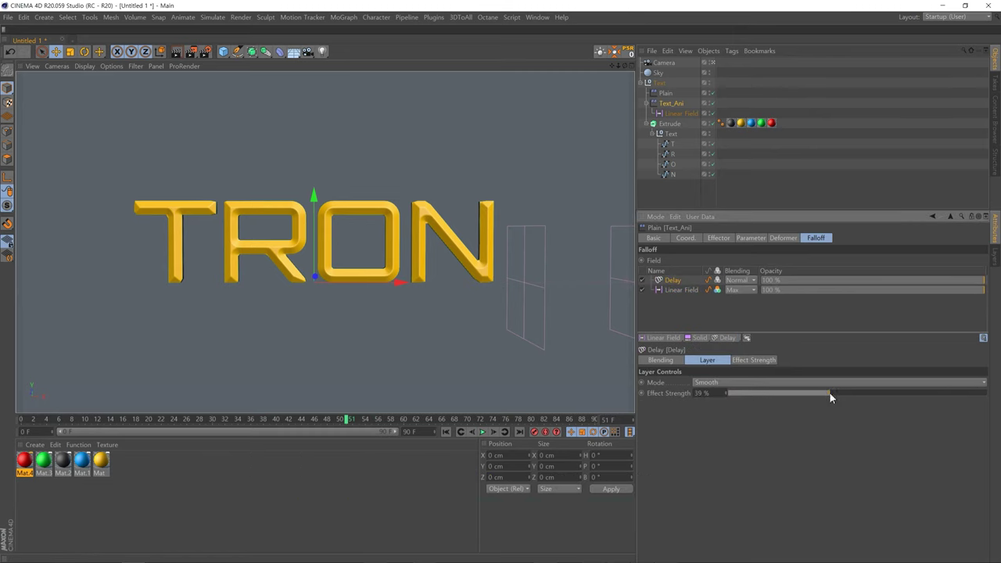
left_click(446, 431)
left_click(483, 432)
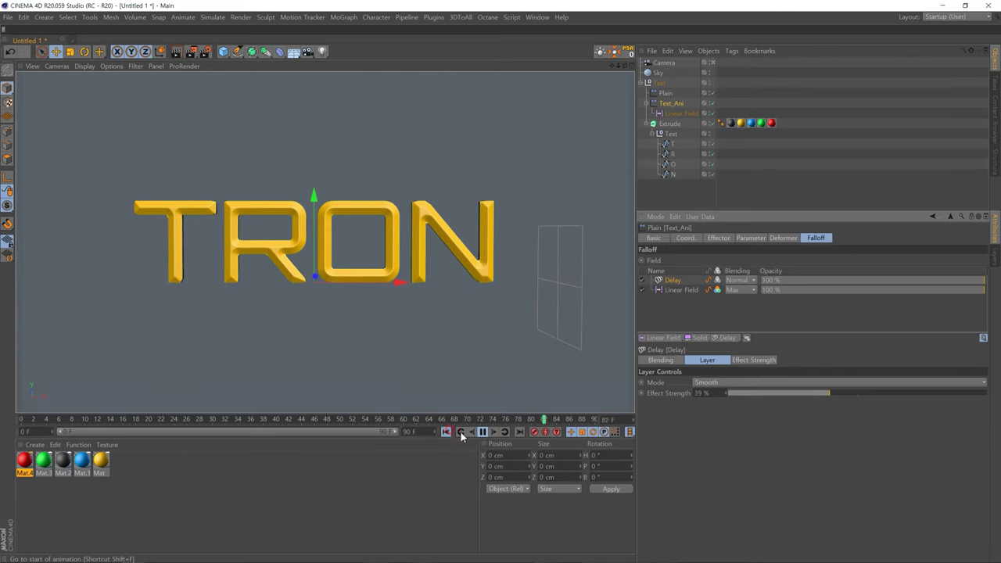
Stop playback, return to four views, and drag Text_Ani's P.X offset to -43 cm
left_click(485, 432)
middle_click(569, 340)
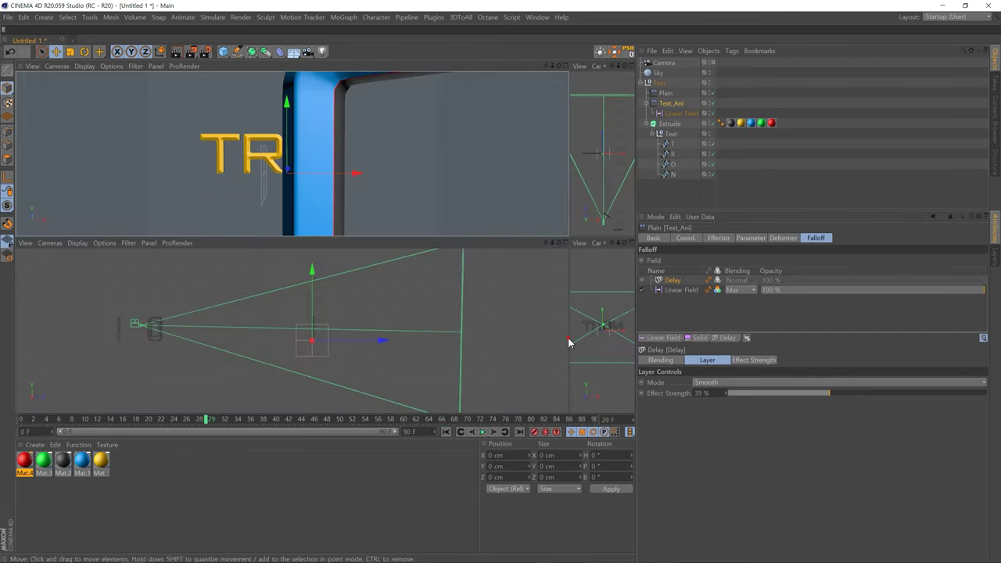
left_click_drag(569, 339, 298, 344)
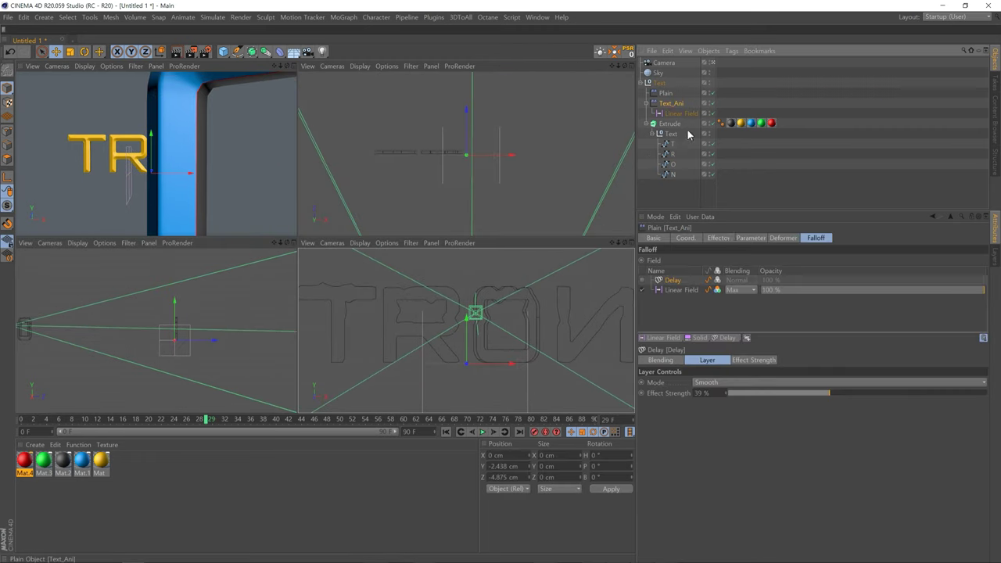
left_click(748, 238)
left_click_drag(711, 297, 711, 329)
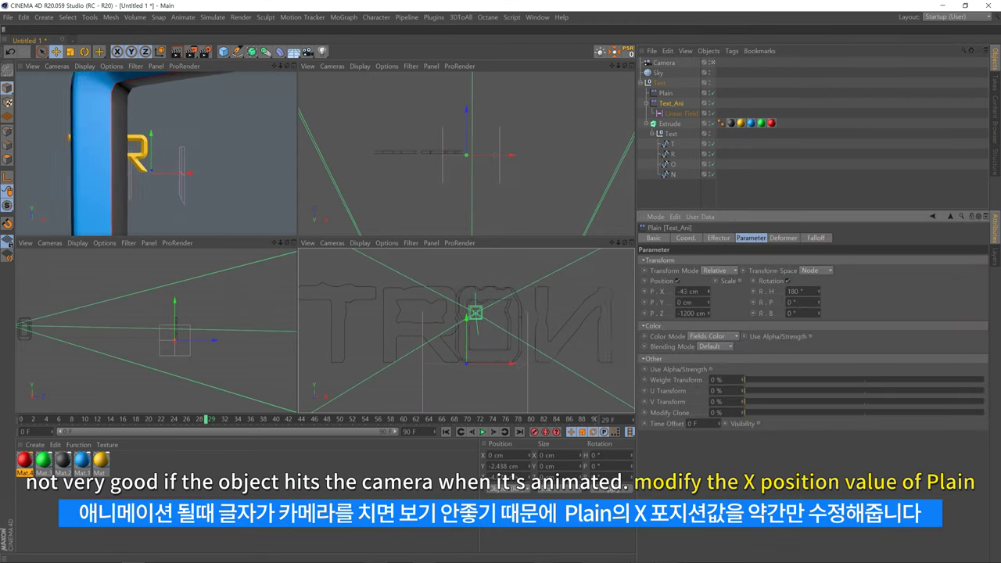